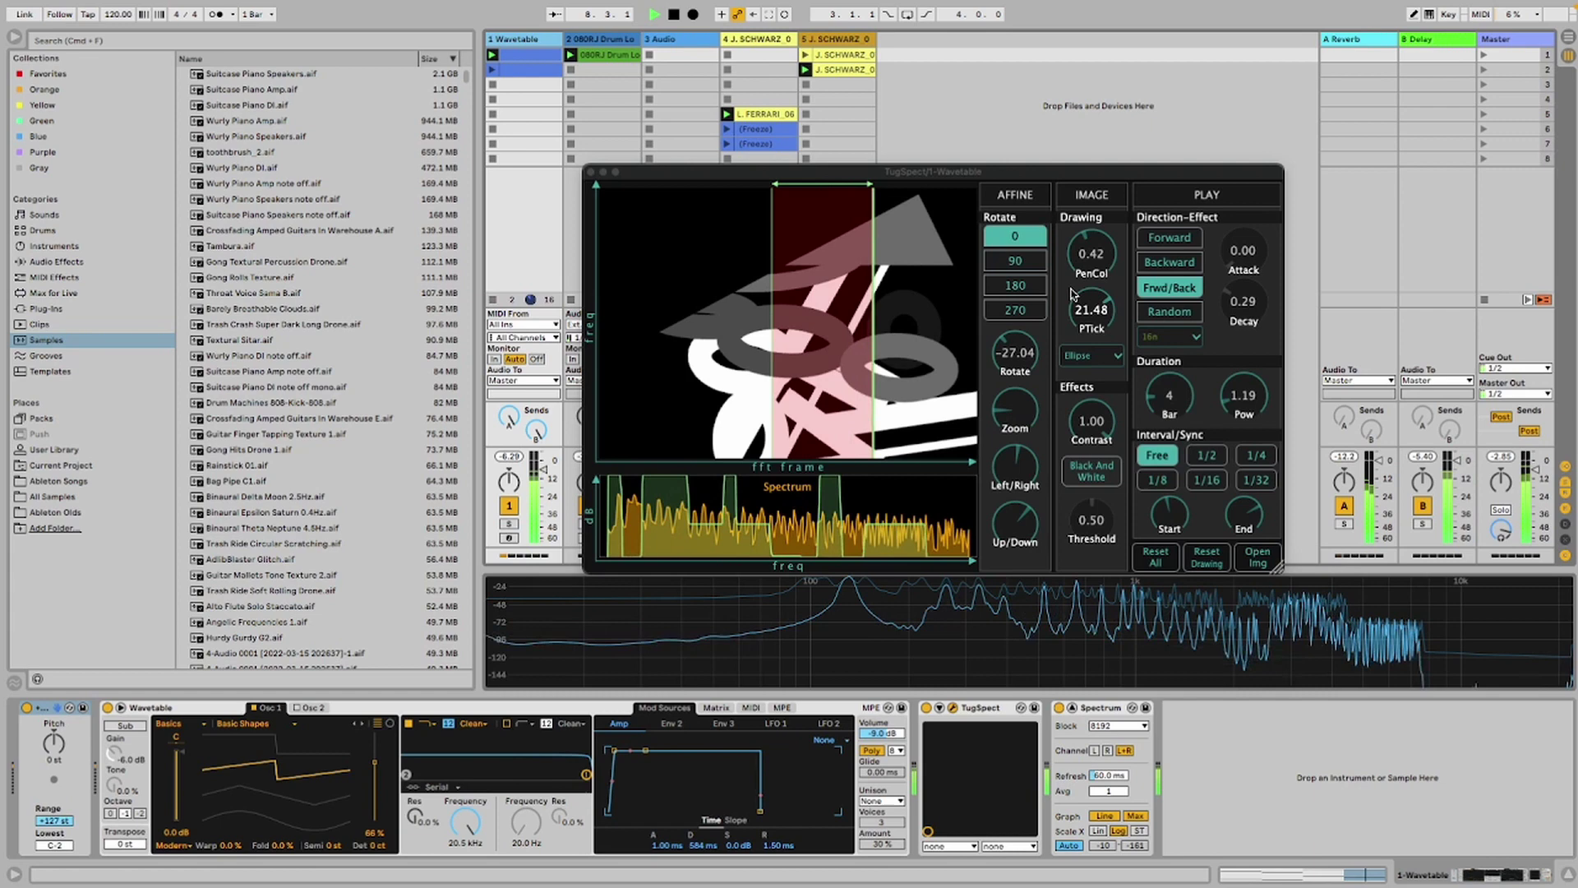
Stop playback and turn the Wavetable track's Reverb and Delay sends fully down
key(space)
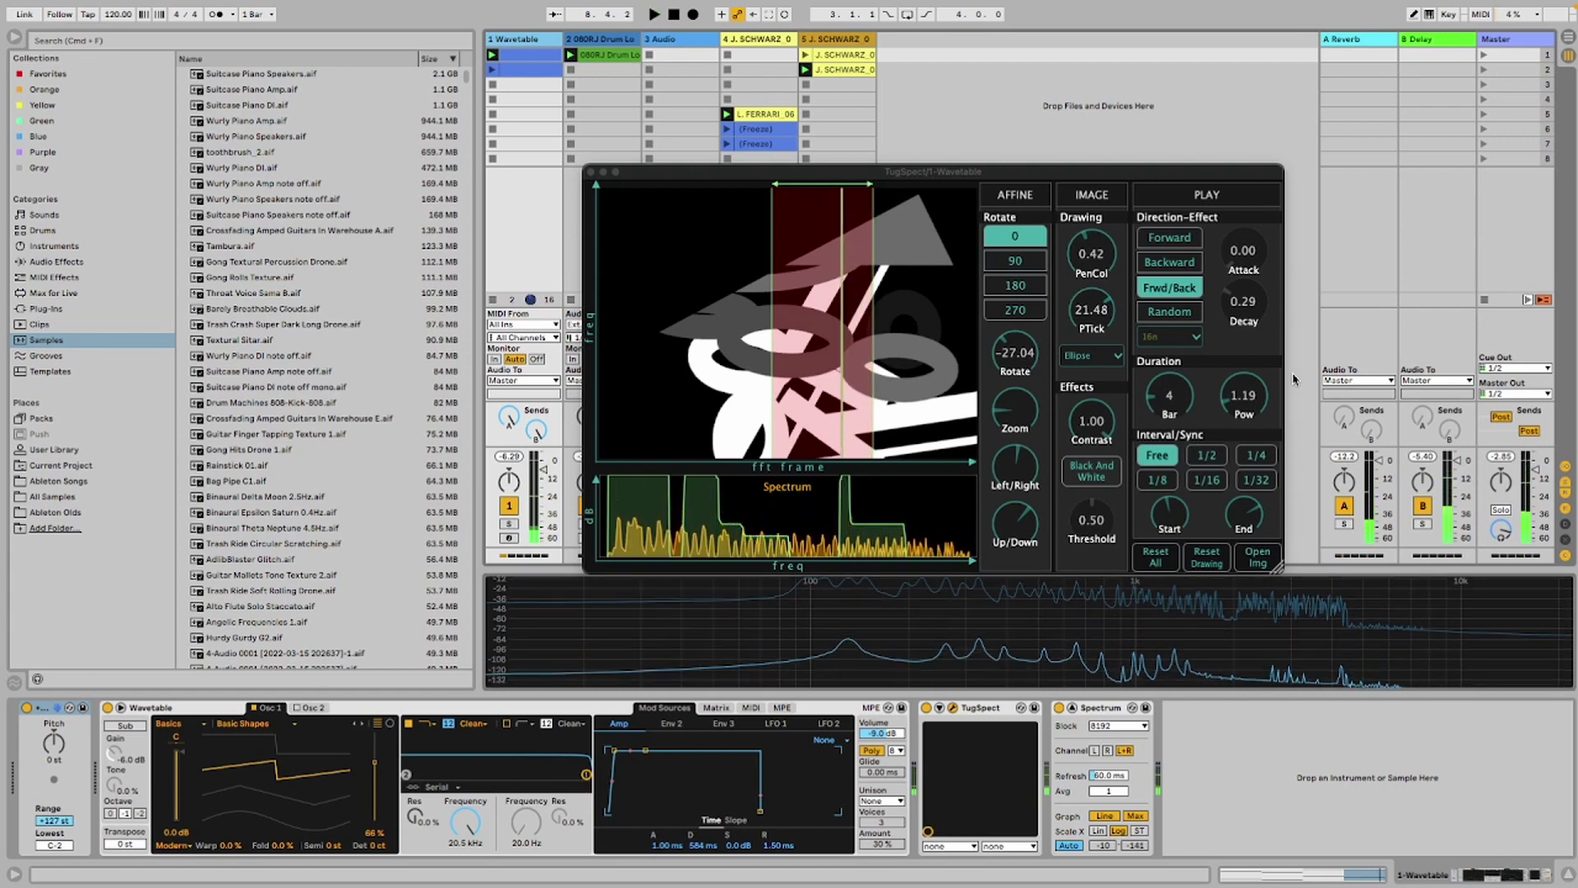
click(538, 430)
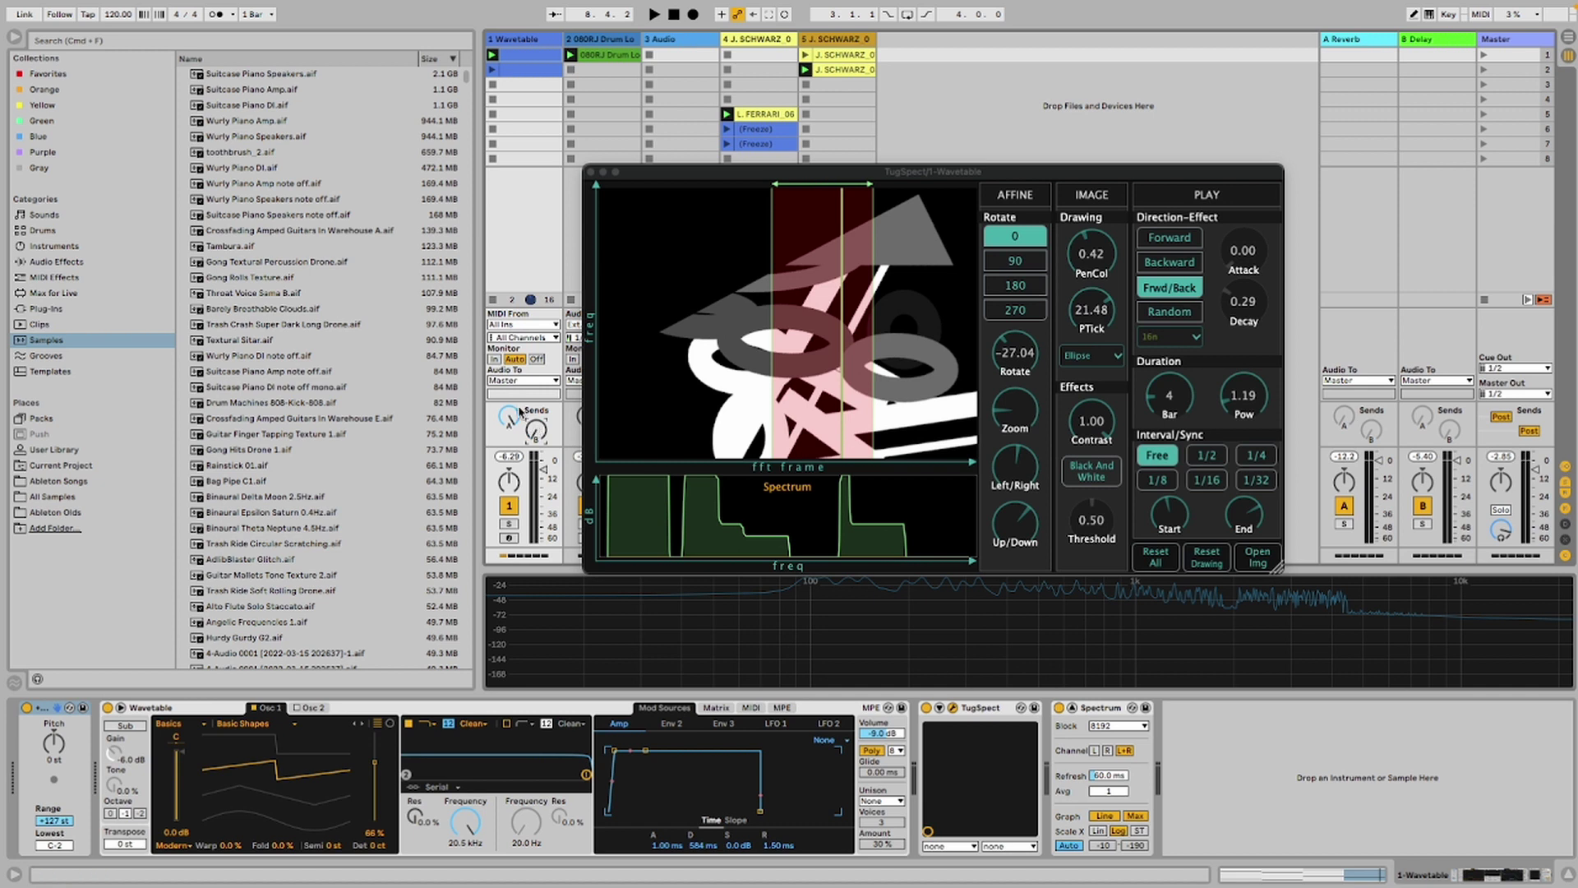
drag(514, 414, 514, 493)
Try the 90 and 180 image rotations, return to 0, and set fine rotation to -33.67 with more zoom and a vertical shift
click(1018, 260)
click(1022, 284)
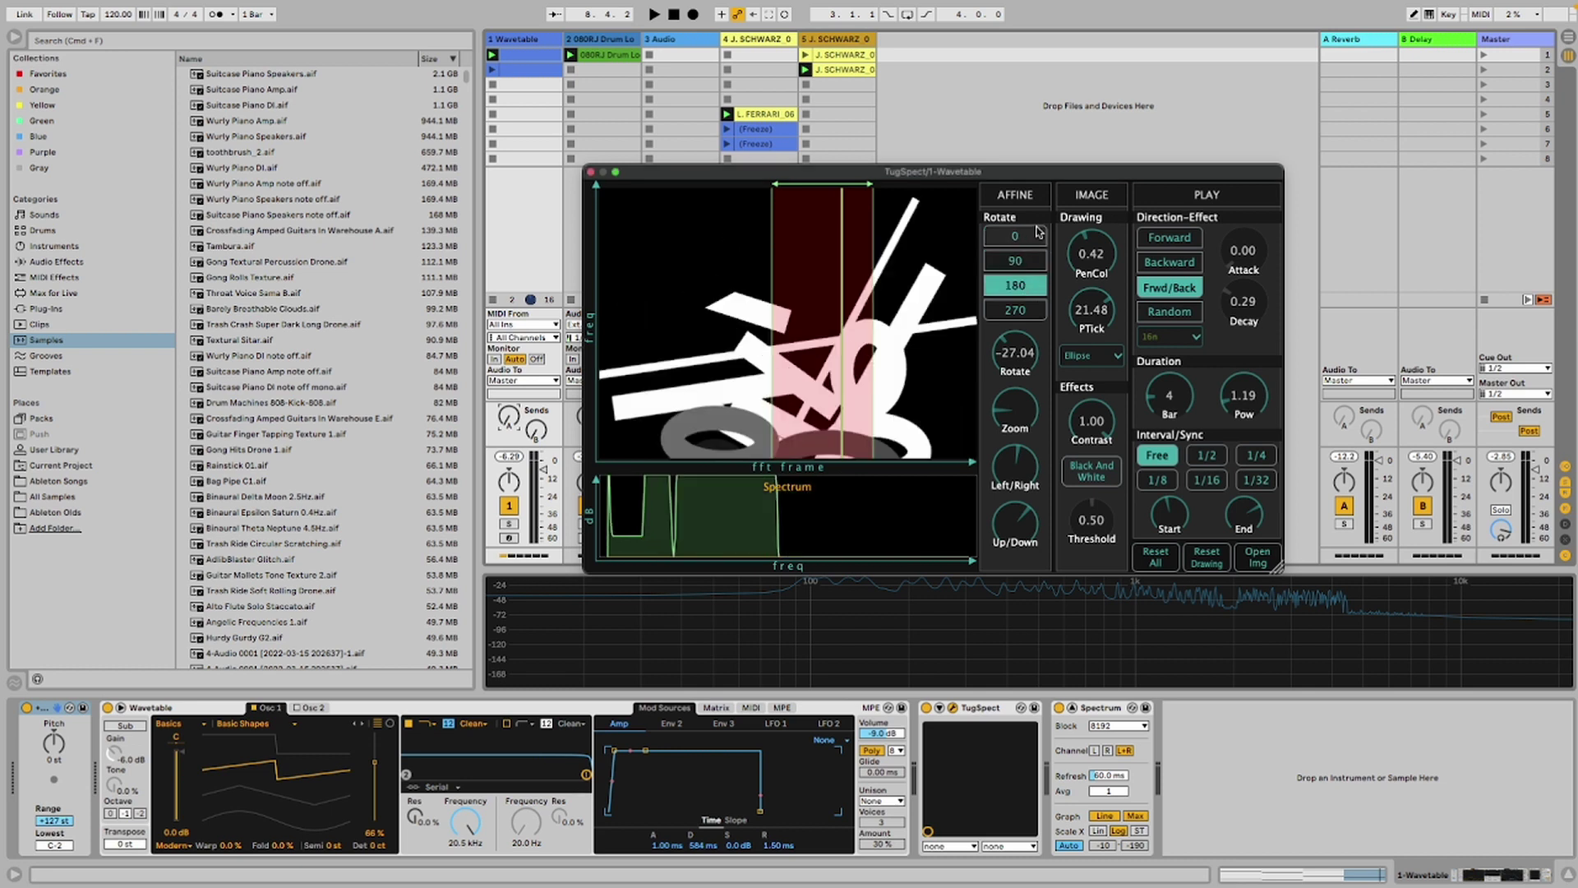
click(1034, 236)
drag(1028, 367, 1021, 400)
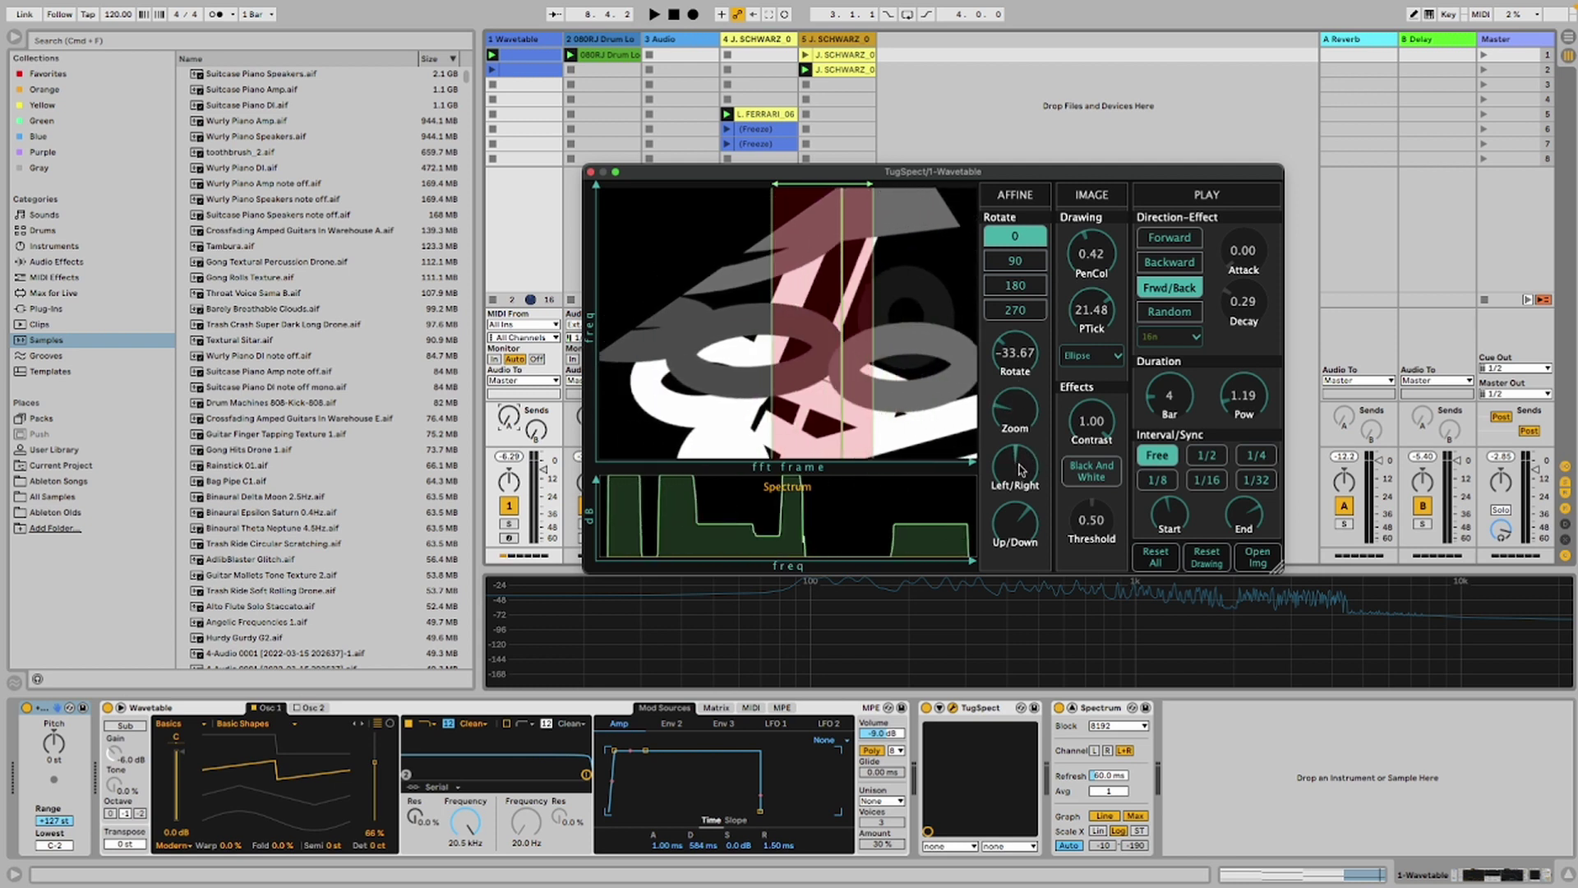
mouse_move(1022, 520)
mouse_down()
mouse_move(1014, 538)
mouse_move(1028, 517)
mouse_up()
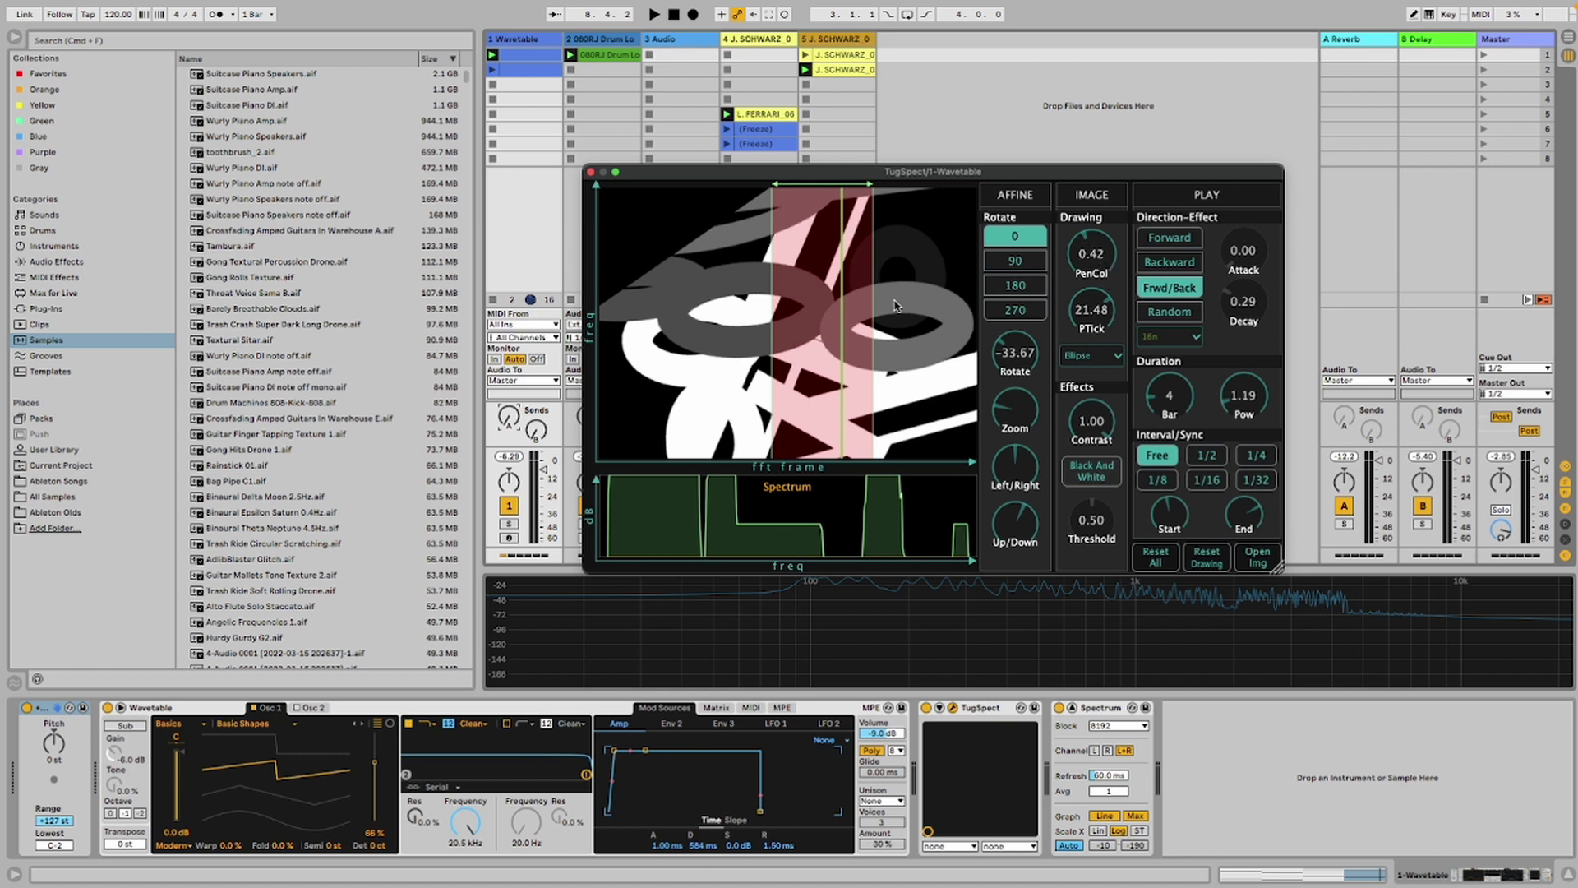
Draw a light grey ellipse with pen colour 0.79 and a brighter ellipse overlapping it on the image
drag(1093, 265, 1090, 267)
drag(1099, 189, 1101, 183)
drag(818, 261, 914, 340)
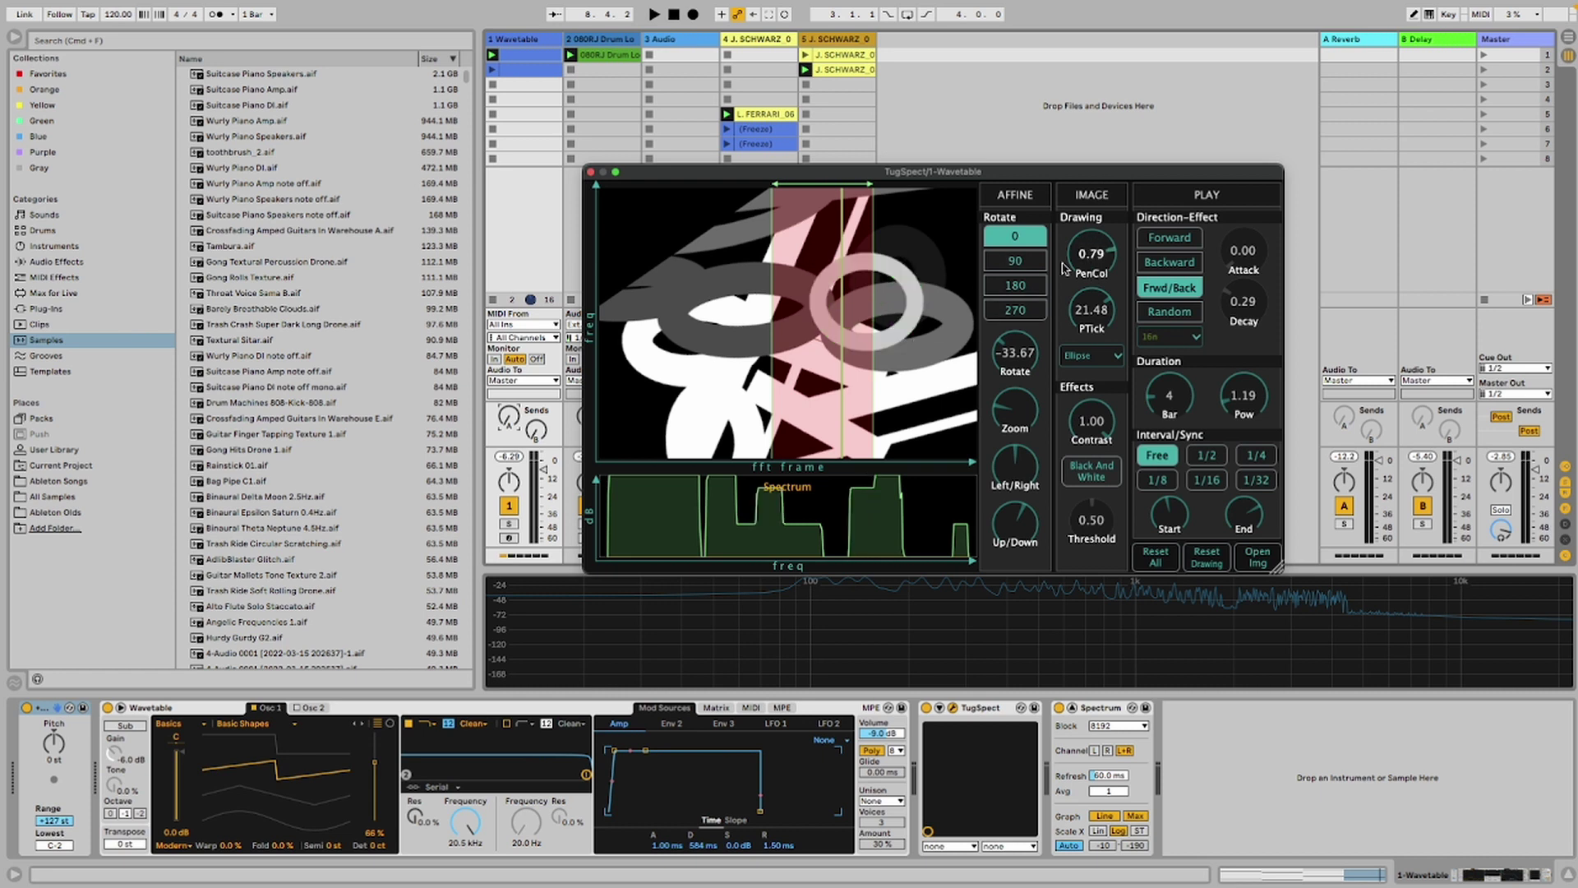
drag(1078, 255, 1104, 194)
drag(869, 253, 910, 386)
Draw dark ellipses over the white shapes with pen colour 0.05 and pen thickness 11.23
drag(1073, 255, 1068, 412)
drag(786, 345, 896, 394)
drag(1091, 261, 1099, 370)
drag(789, 354, 825, 392)
drag(707, 385, 776, 428)
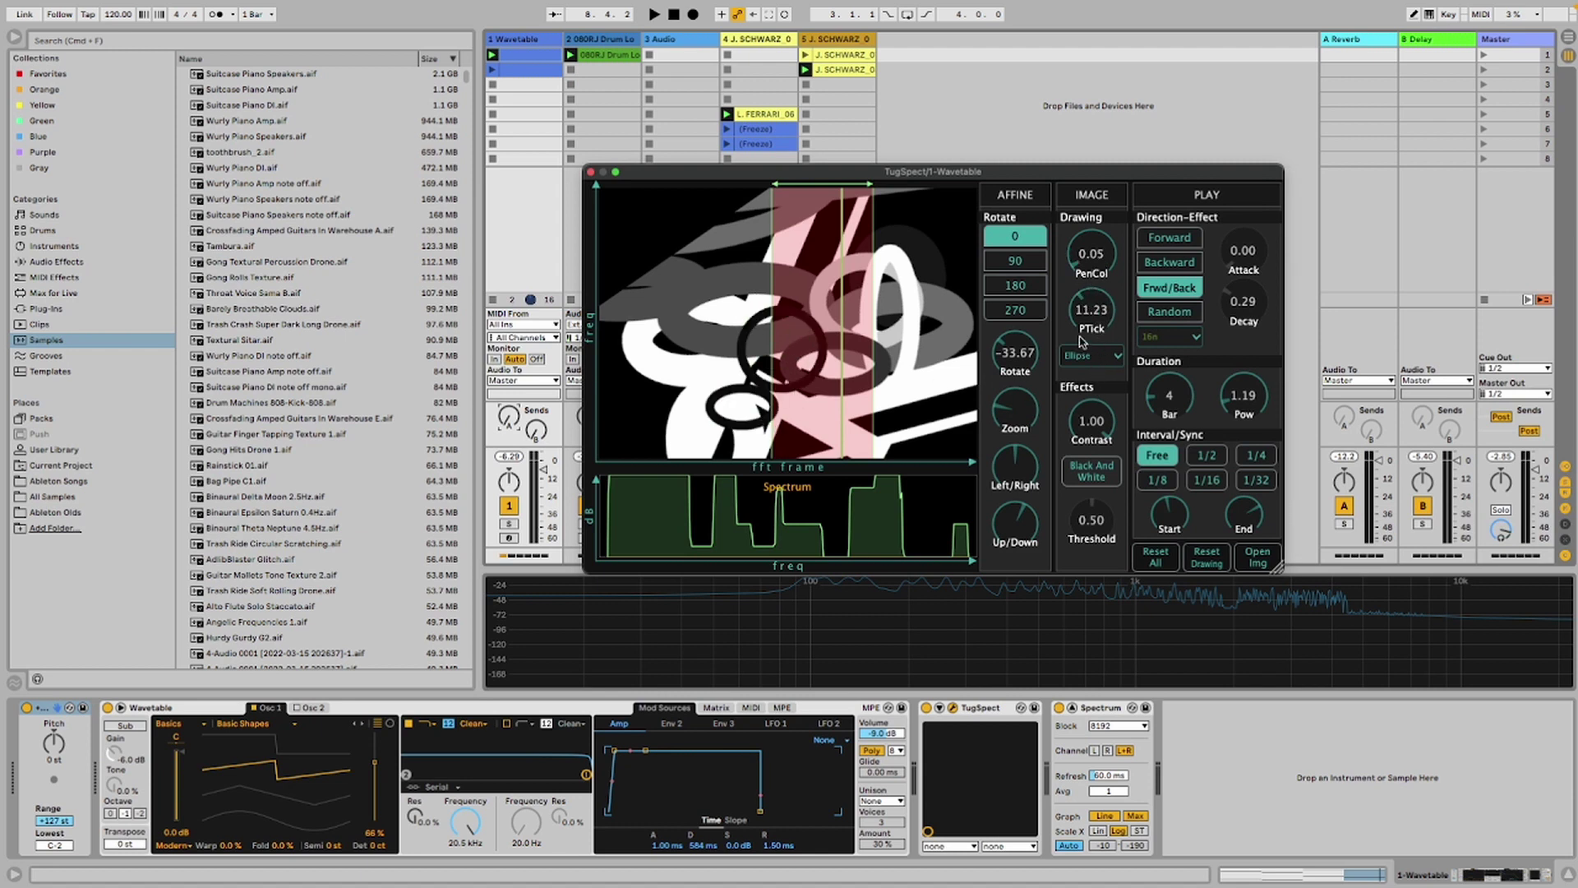
Draw a rectangle over the centre of the image and switch the drawing shape to Line
click(1091, 354)
click(1098, 419)
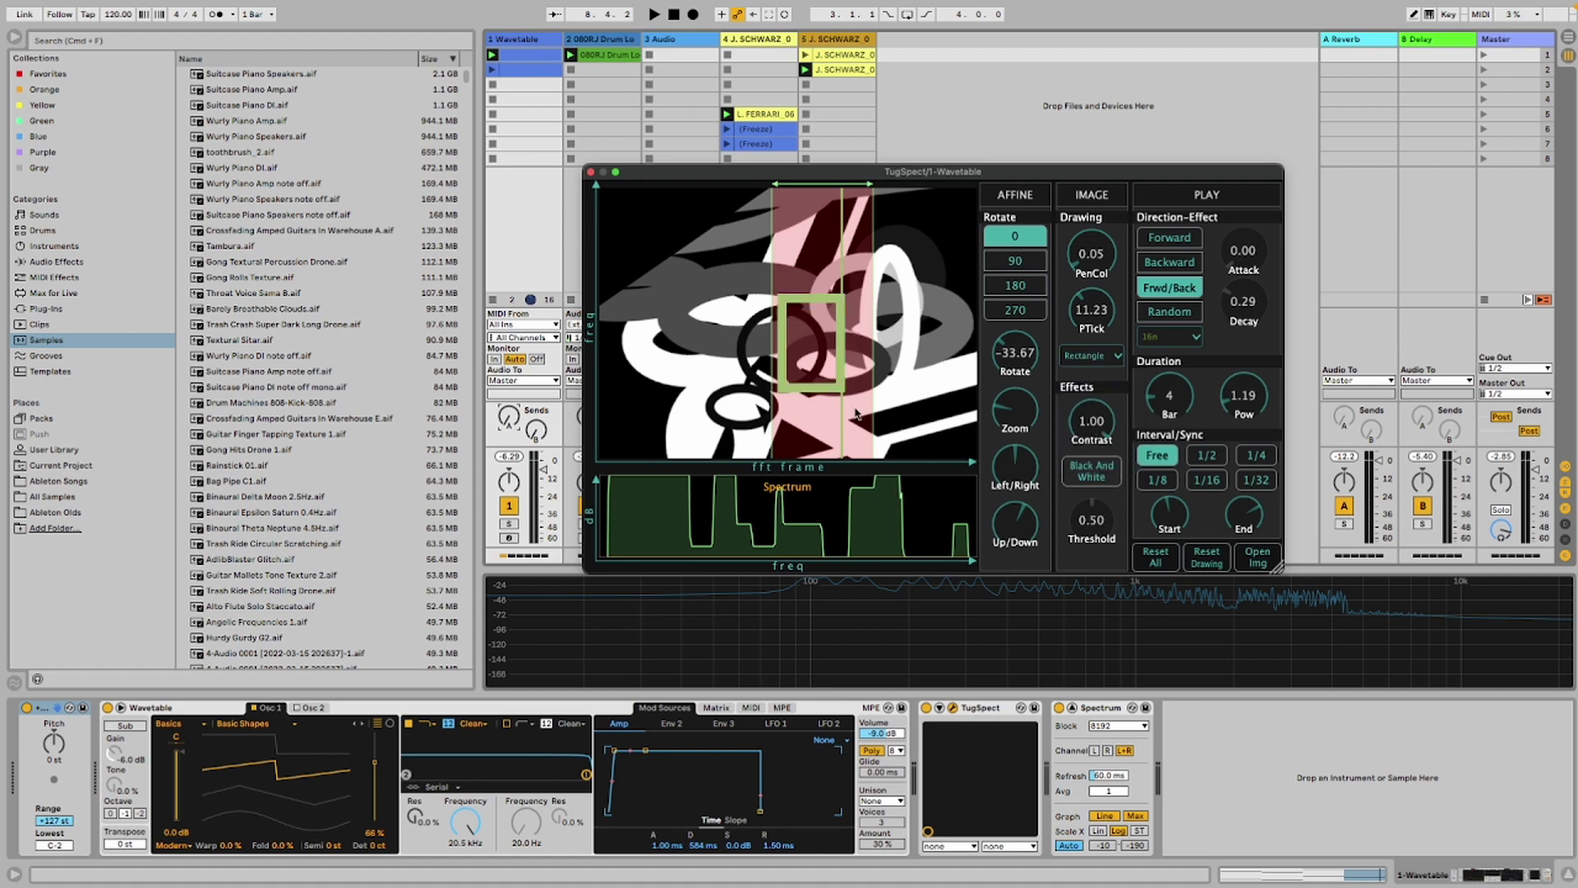
click(814, 349)
click(1090, 355)
click(1085, 377)
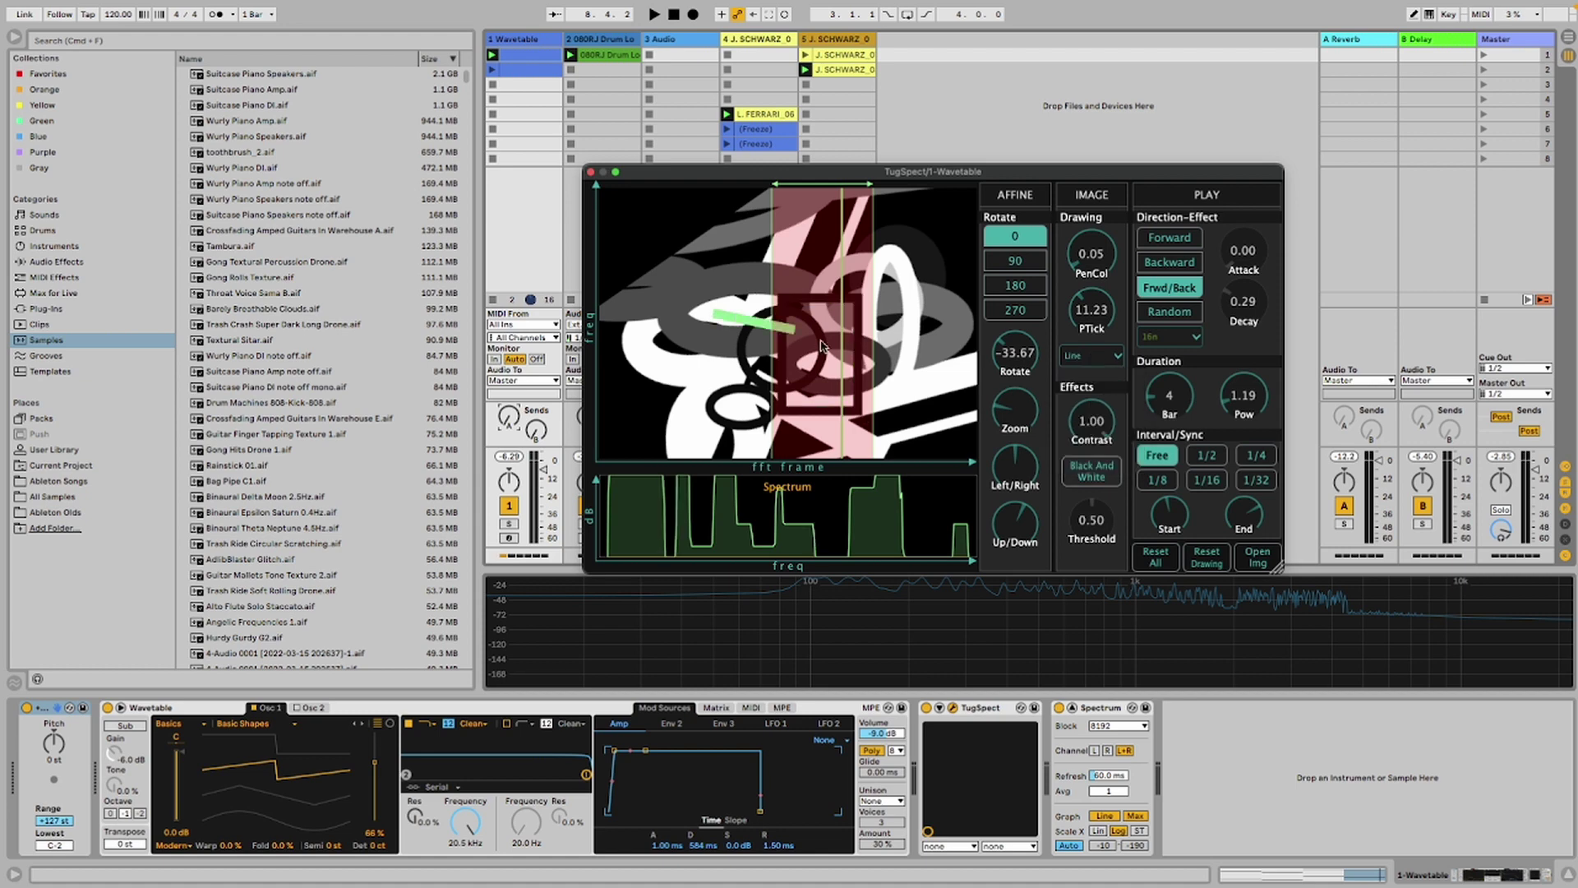
Lower the image contrast to 0.72 and toggle the Black And White effect on and off
drag(1105, 428, 1068, 463)
click(1069, 466)
click(1098, 480)
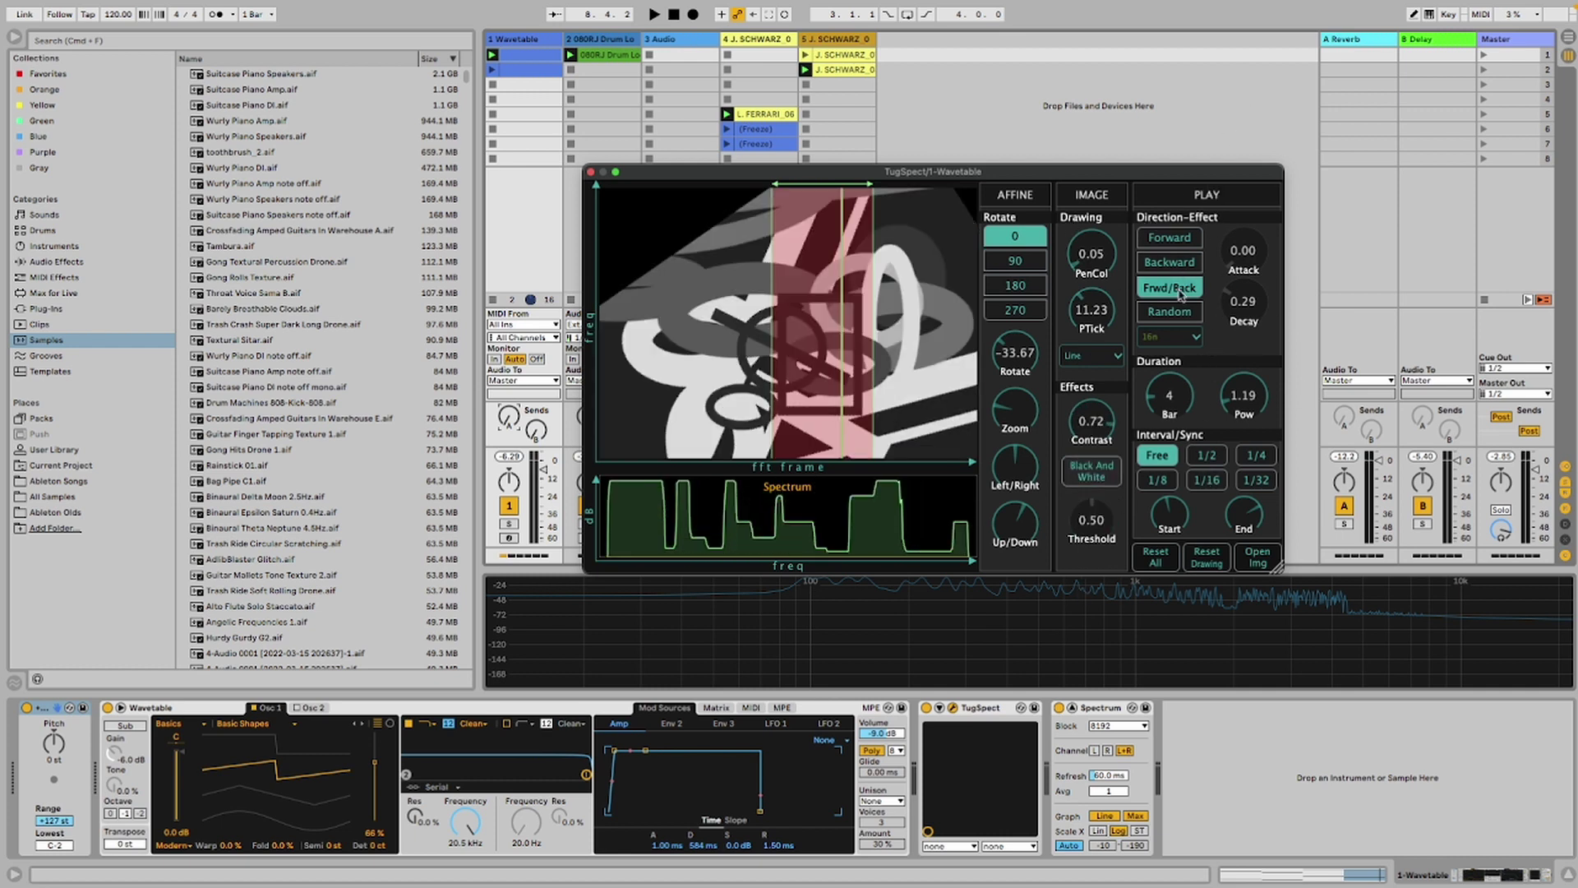
Reset all TugSpect settings to a blank image, place the playhead right of centre, and set the duration to 4 bars
click(1166, 556)
drag(677, 368, 933, 389)
click(862, 396)
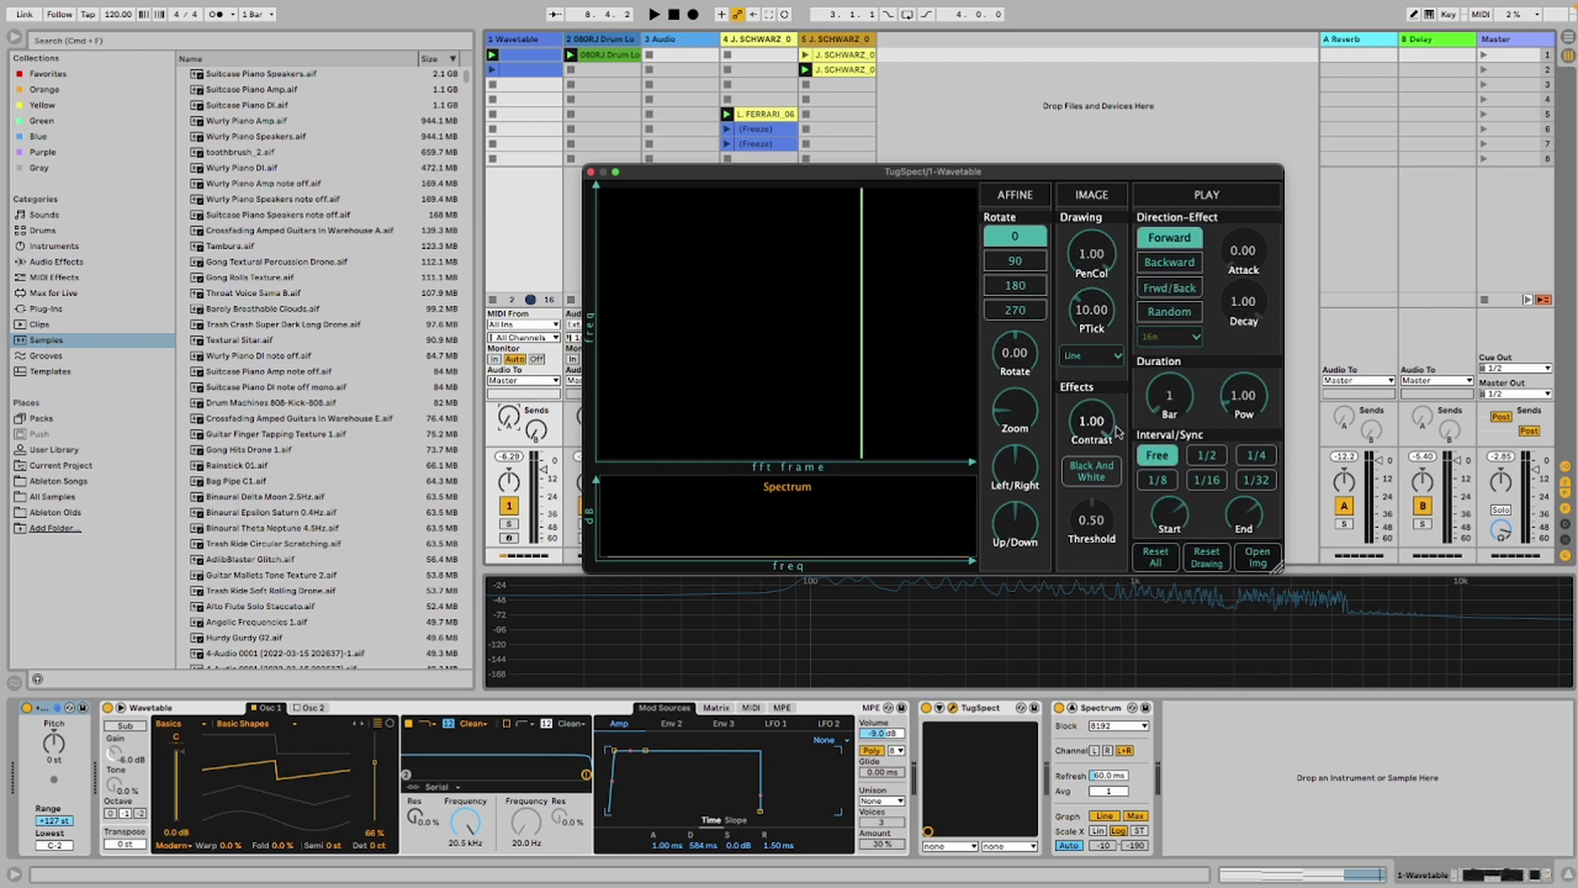
drag(1171, 393, 1173, 384)
Play the Wavetable track with TugSpect bypassed to hear the unfiltered sound, and stop playback
click(571, 69)
key(space)
click(926, 708)
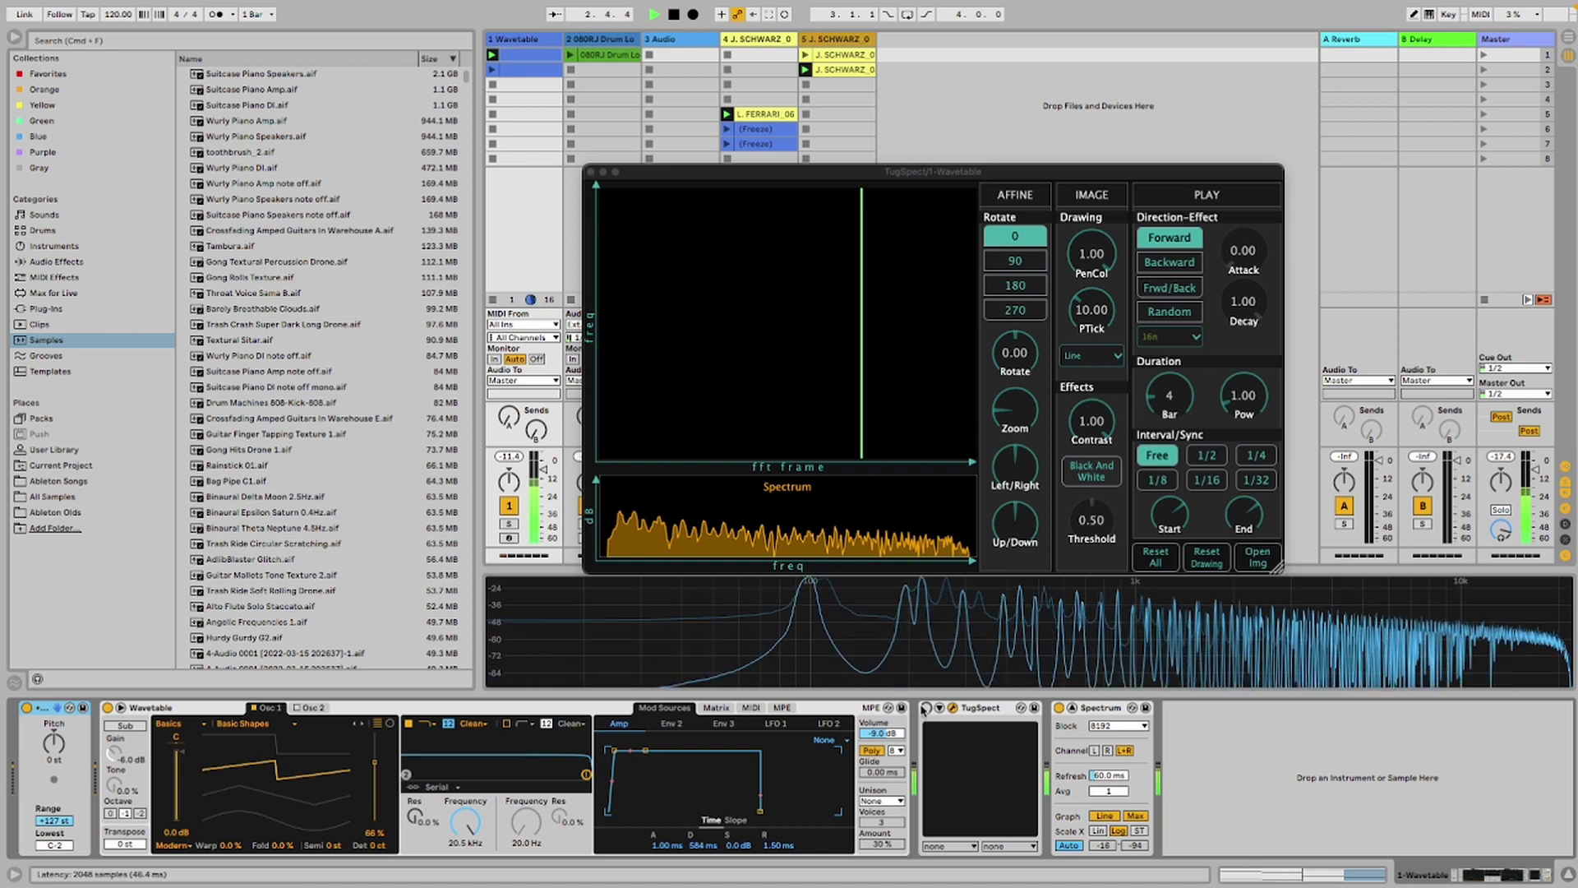
key(space)
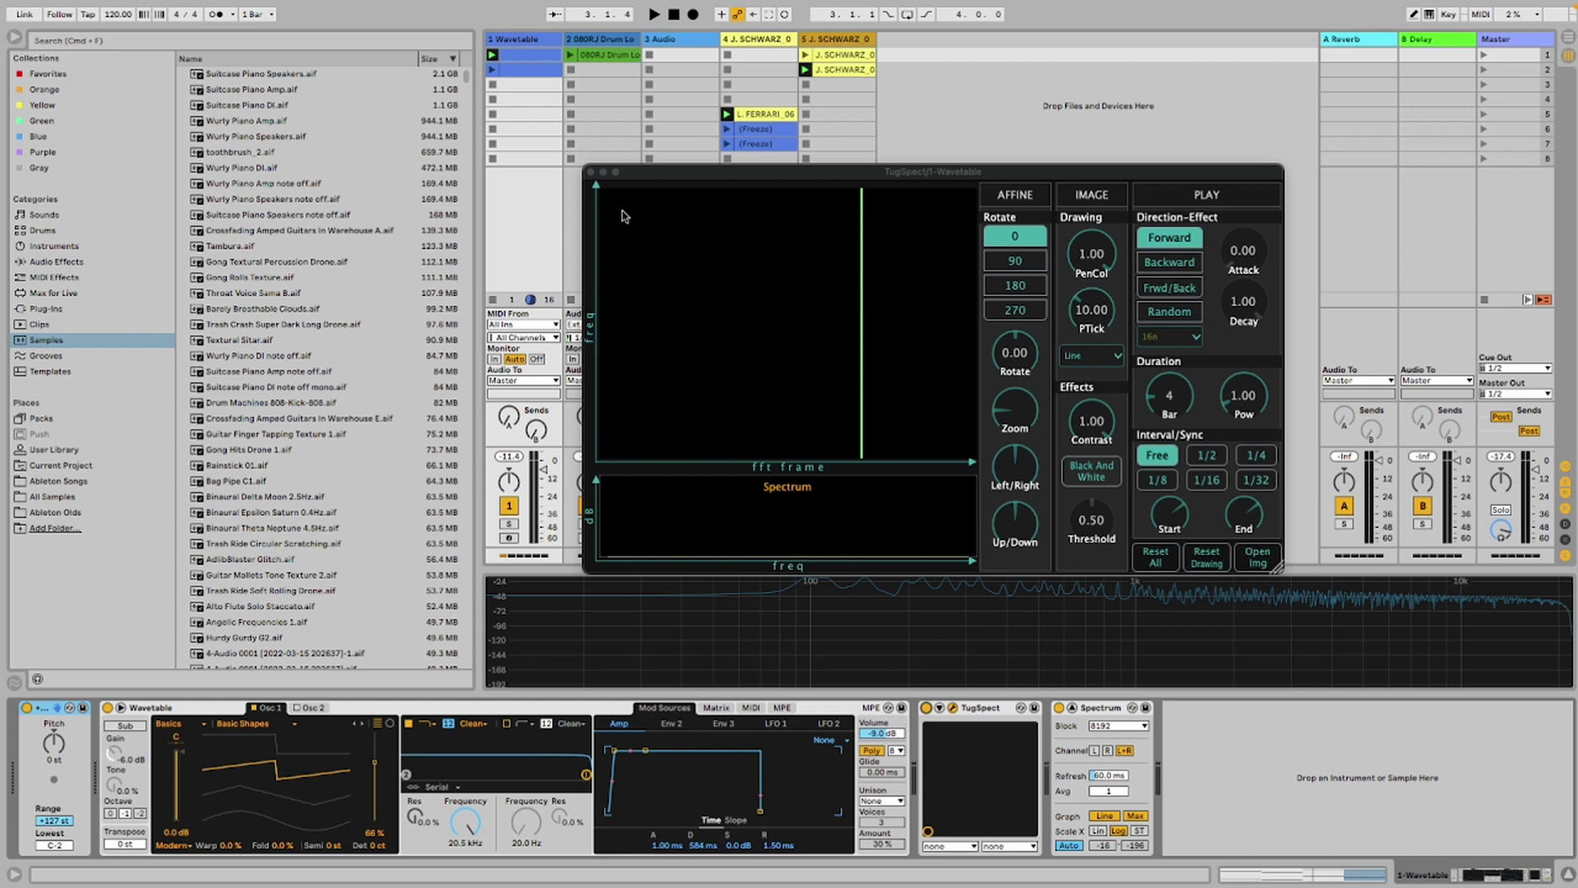
Set the pen thickness to 14.20 and draw a falling diagonal white line across the whole image
drag(1094, 307, 1101, 283)
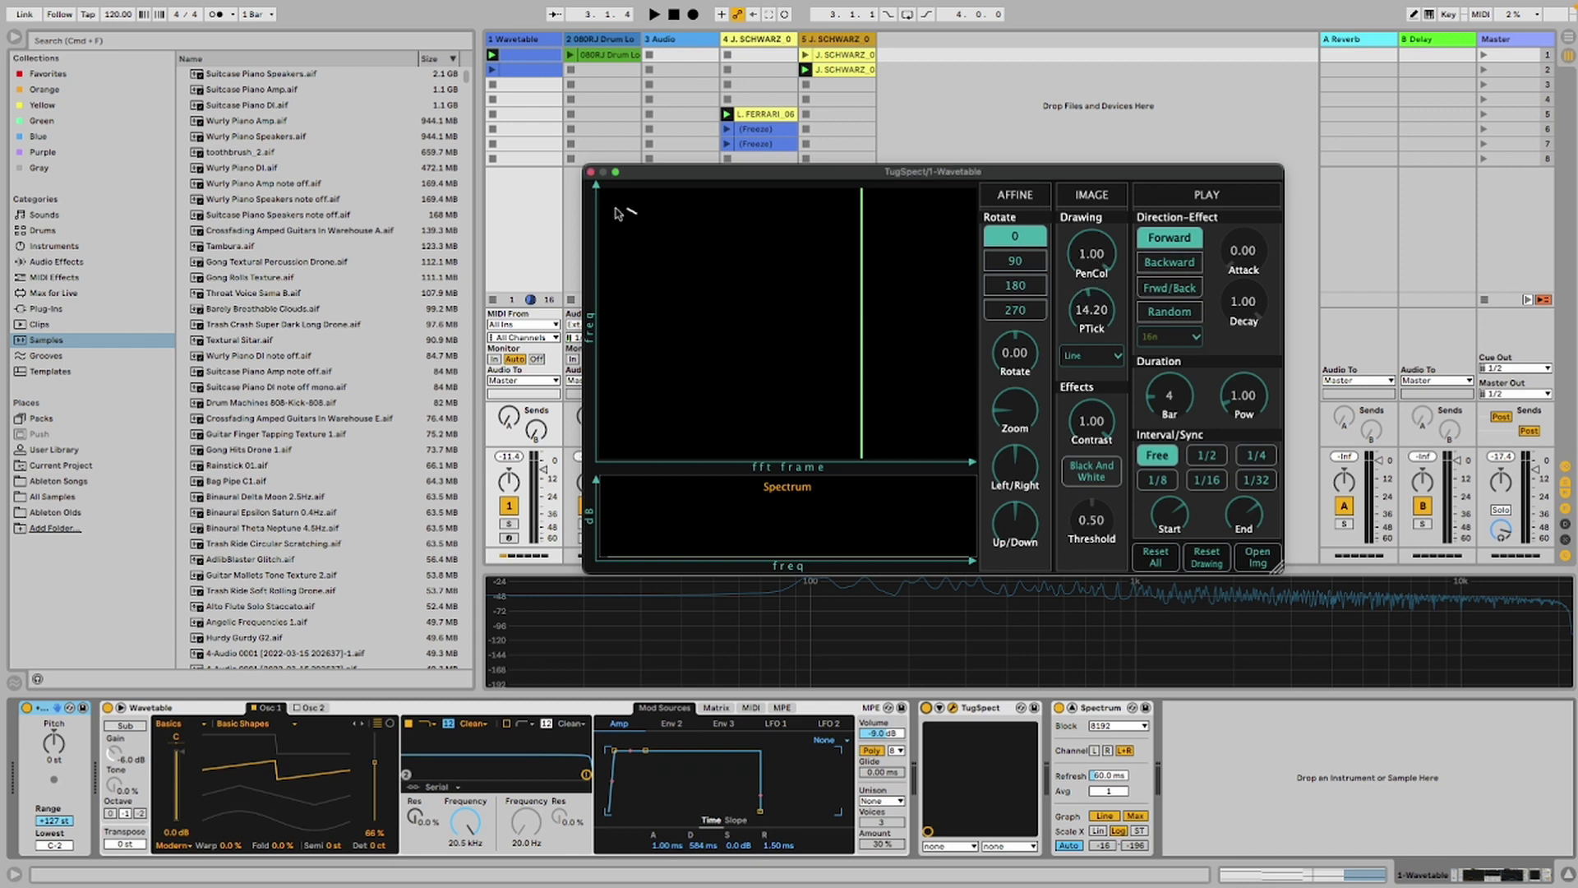
drag(618, 214, 960, 448)
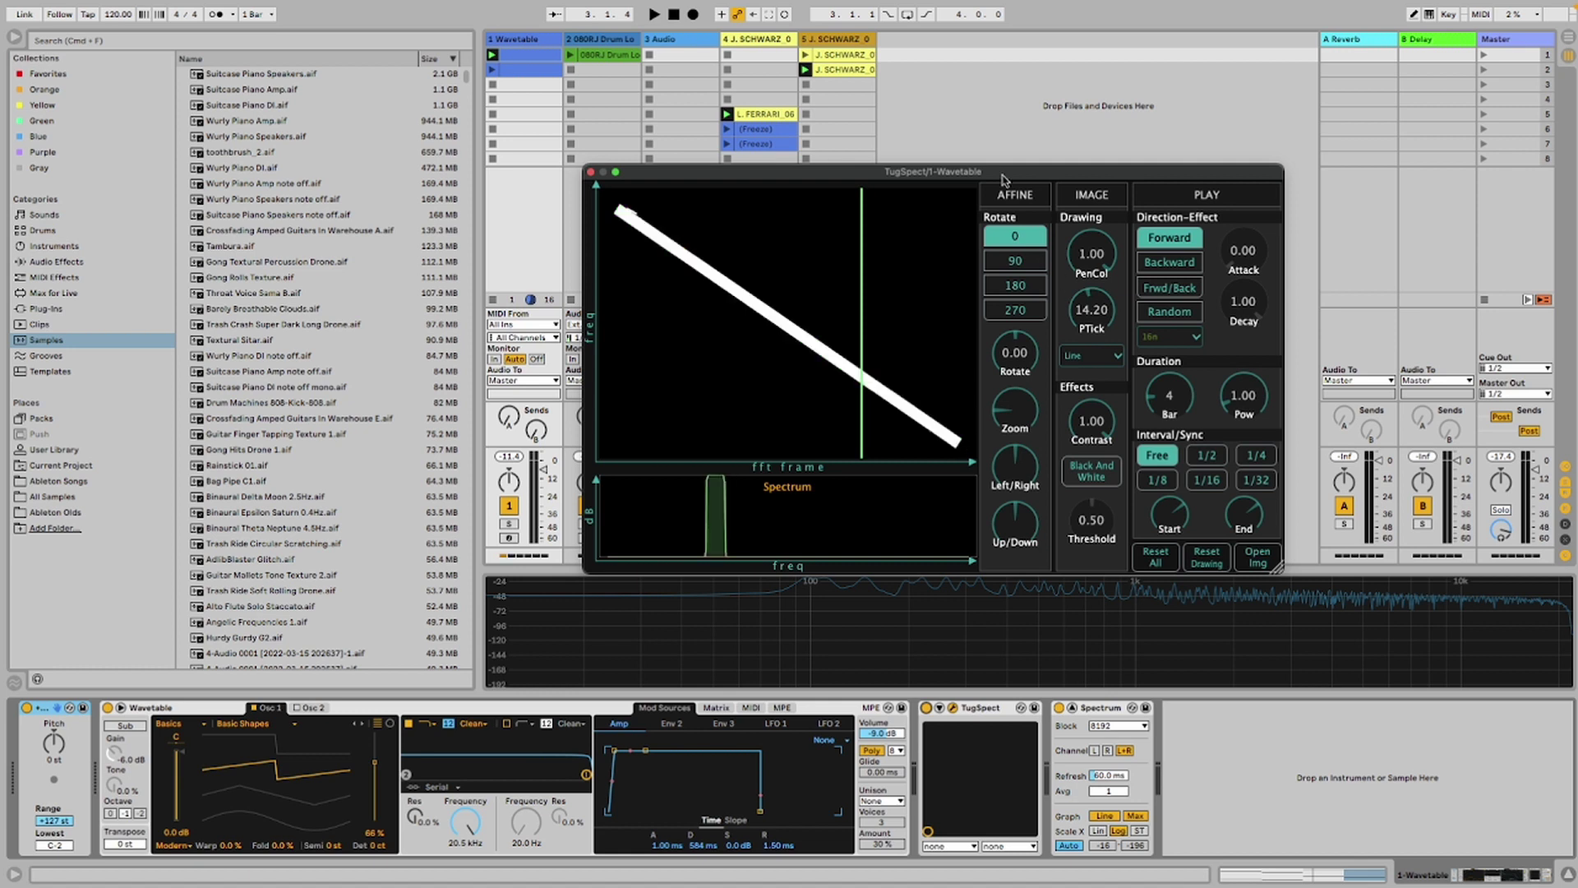
Place the playhead at several frames near the start of the diagonal line to examine the resulting filter spectrum
click(633, 231)
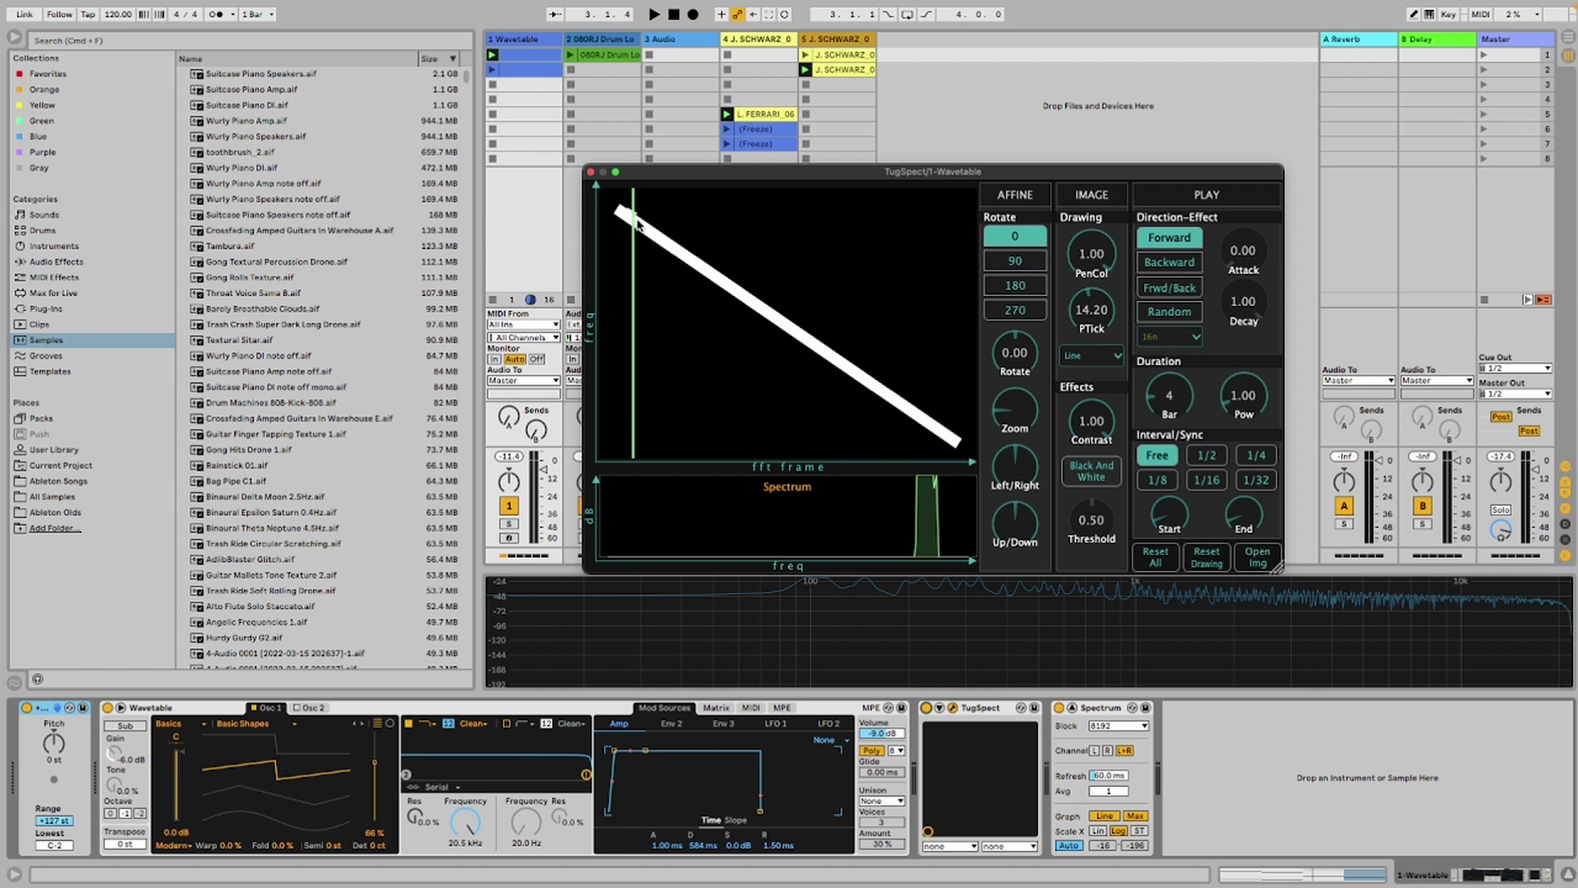
click(622, 227)
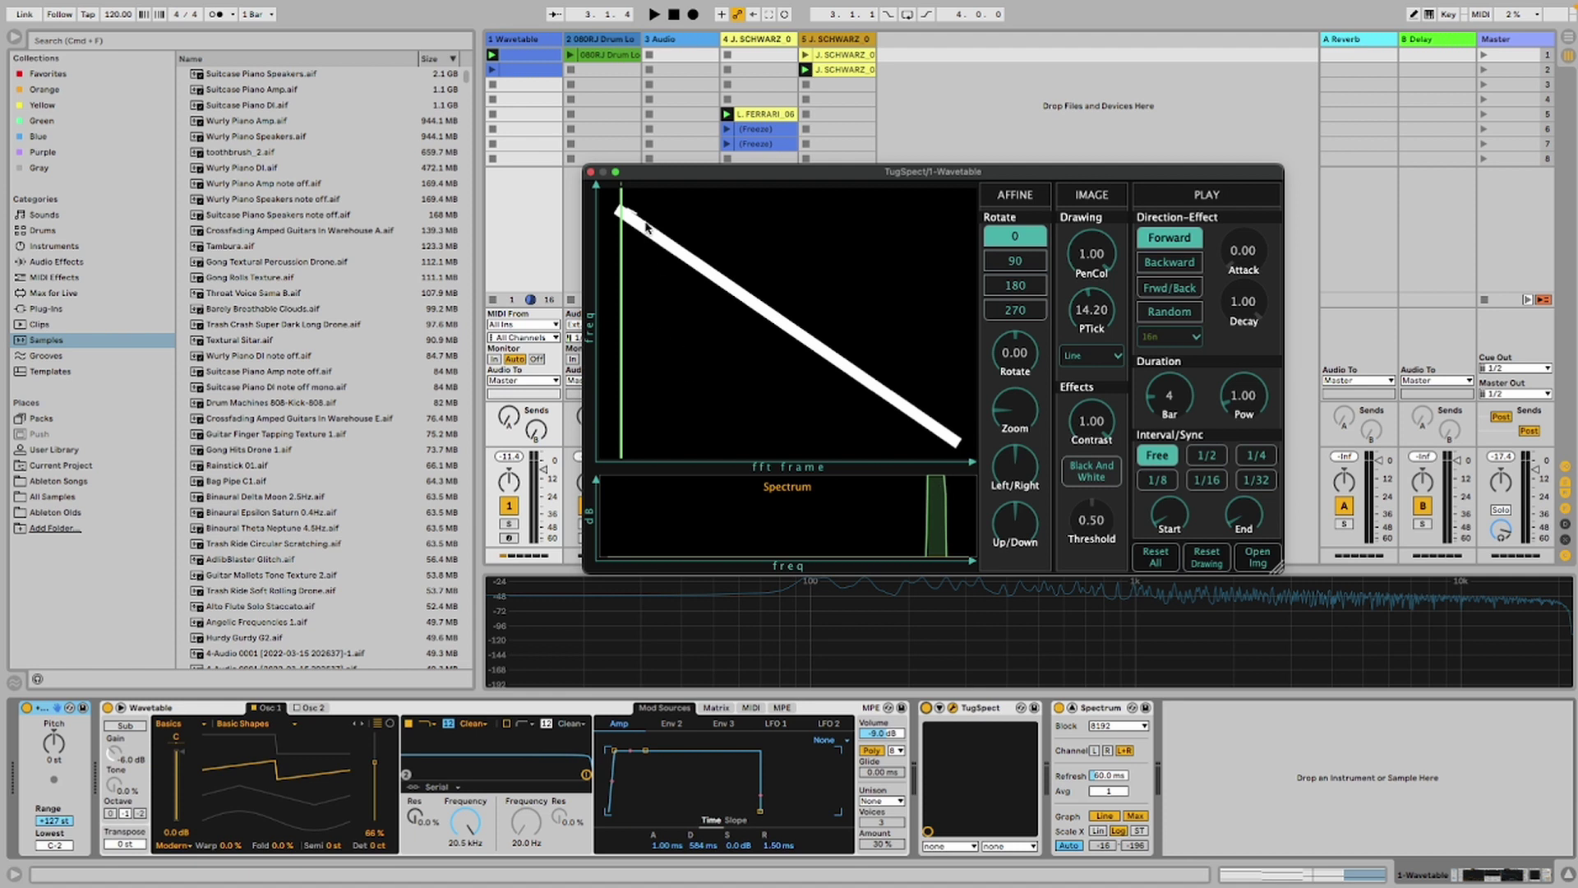
click(655, 298)
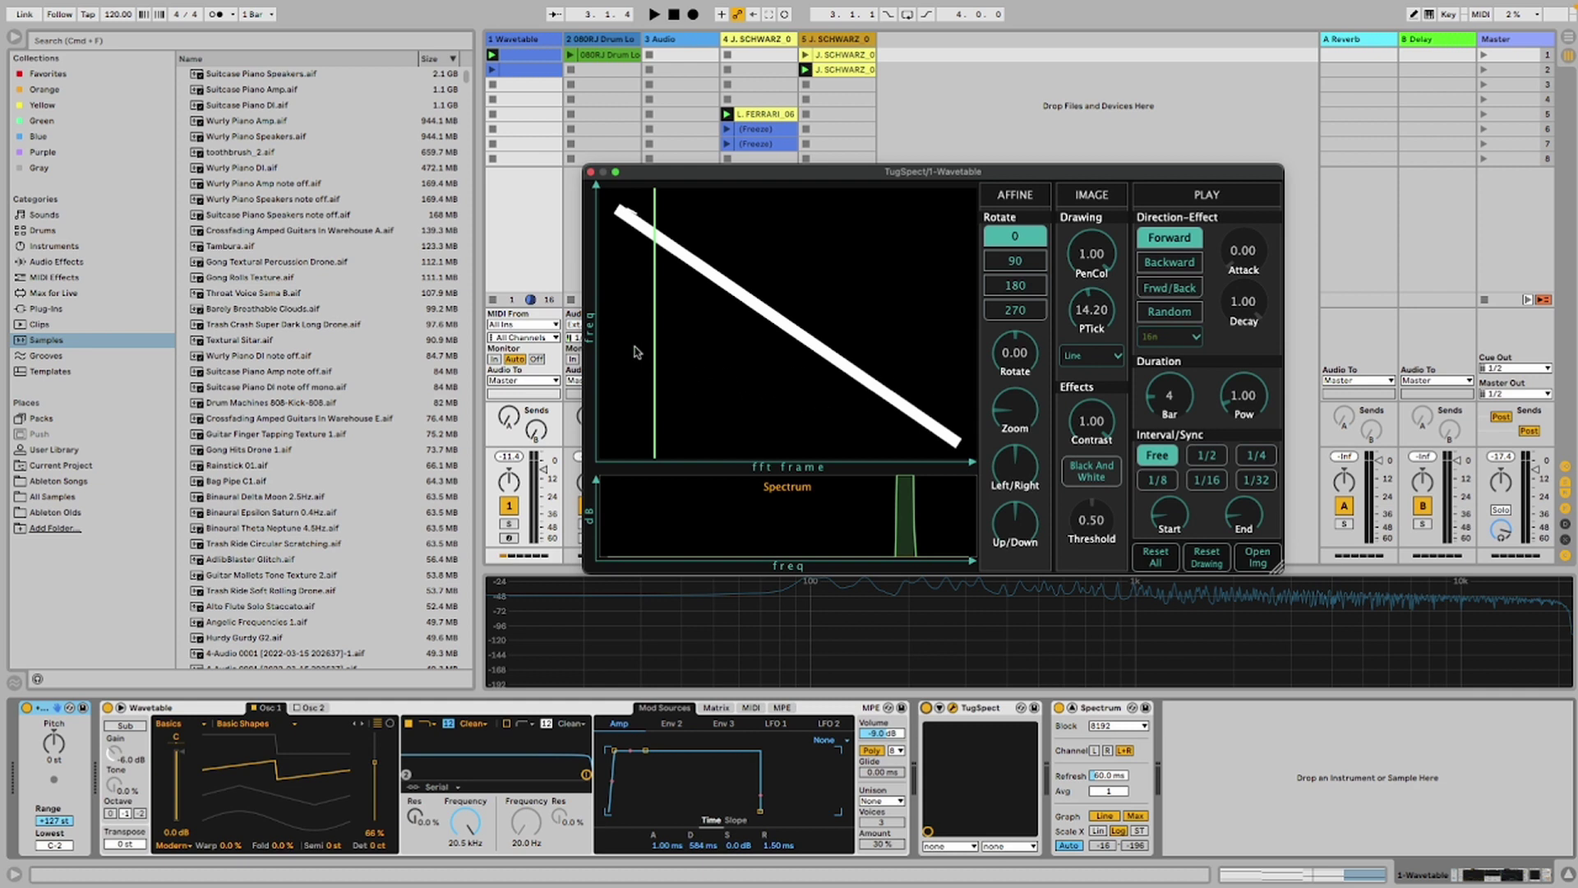
Select a play interval covering most of the diagonal line and audition it
drag(635, 352, 923, 368)
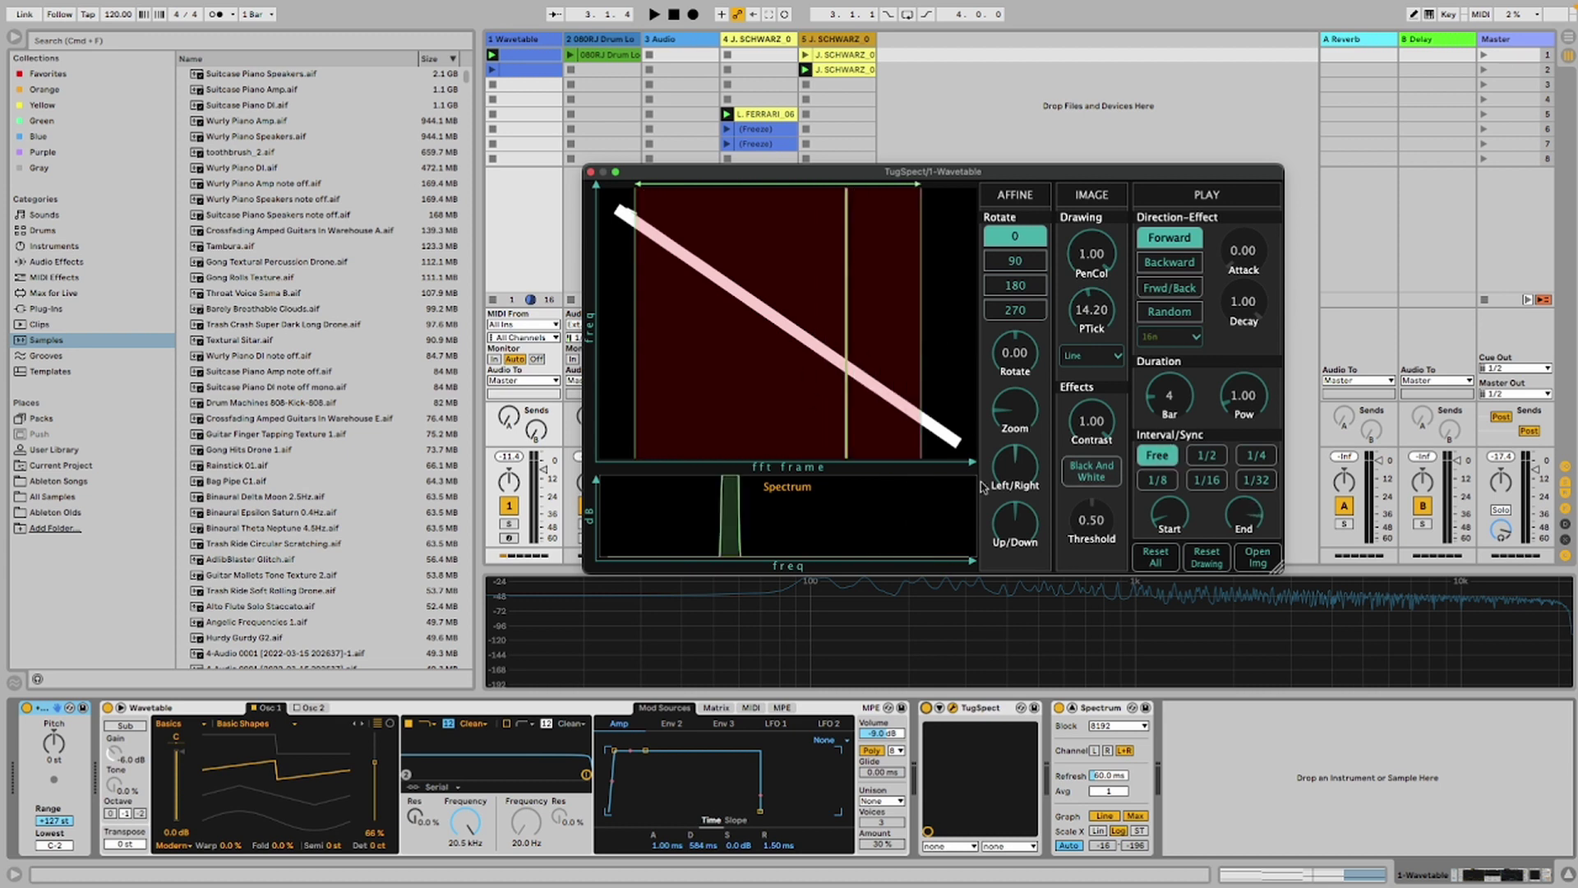
key(space)
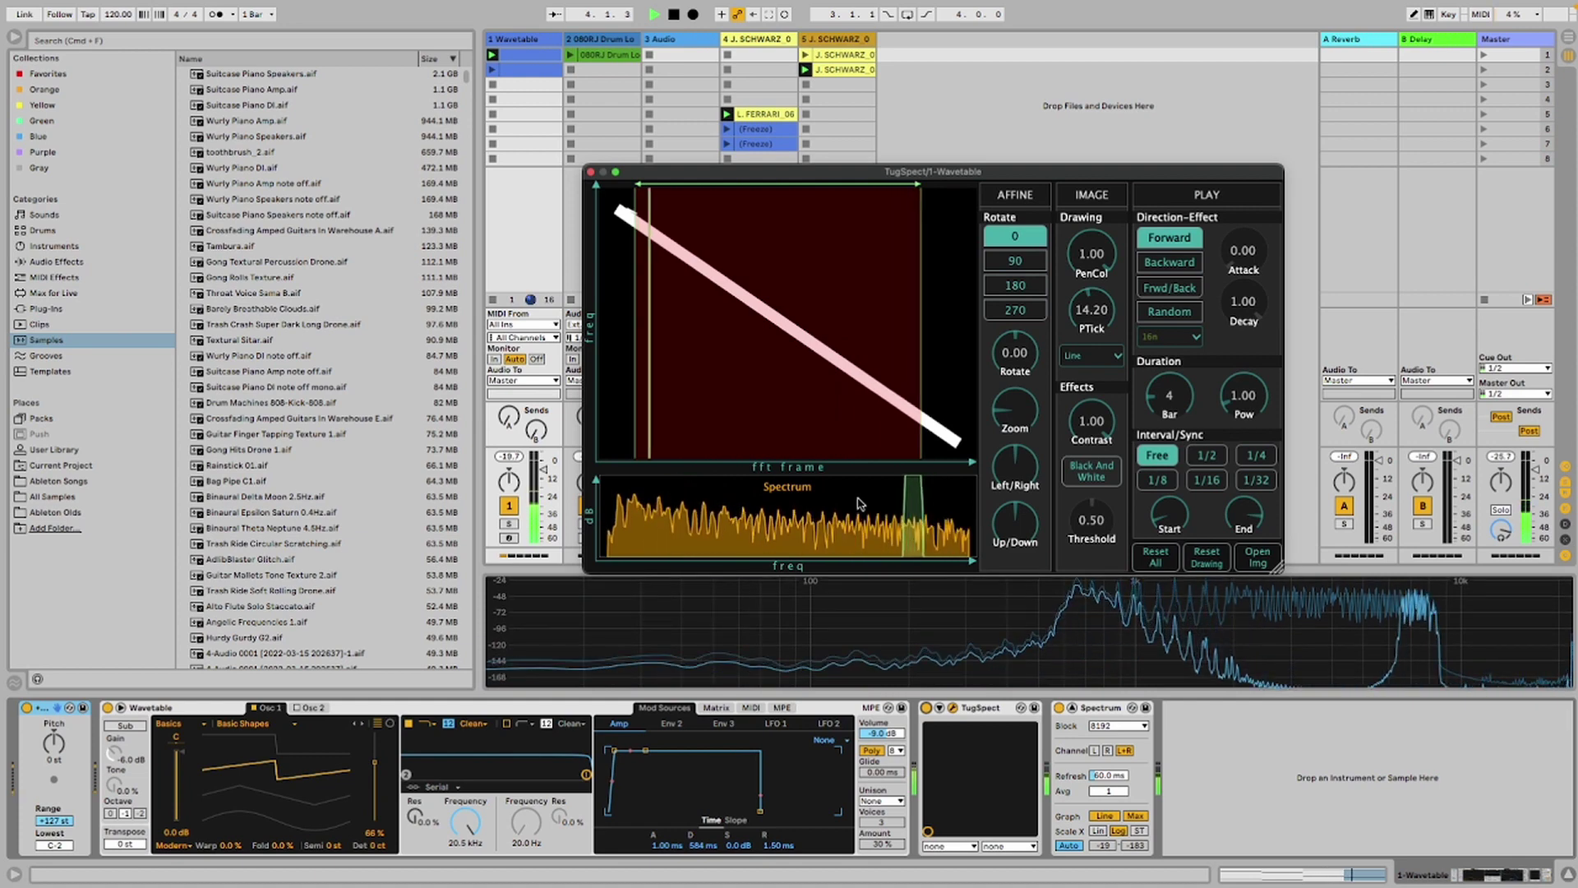
key(space)
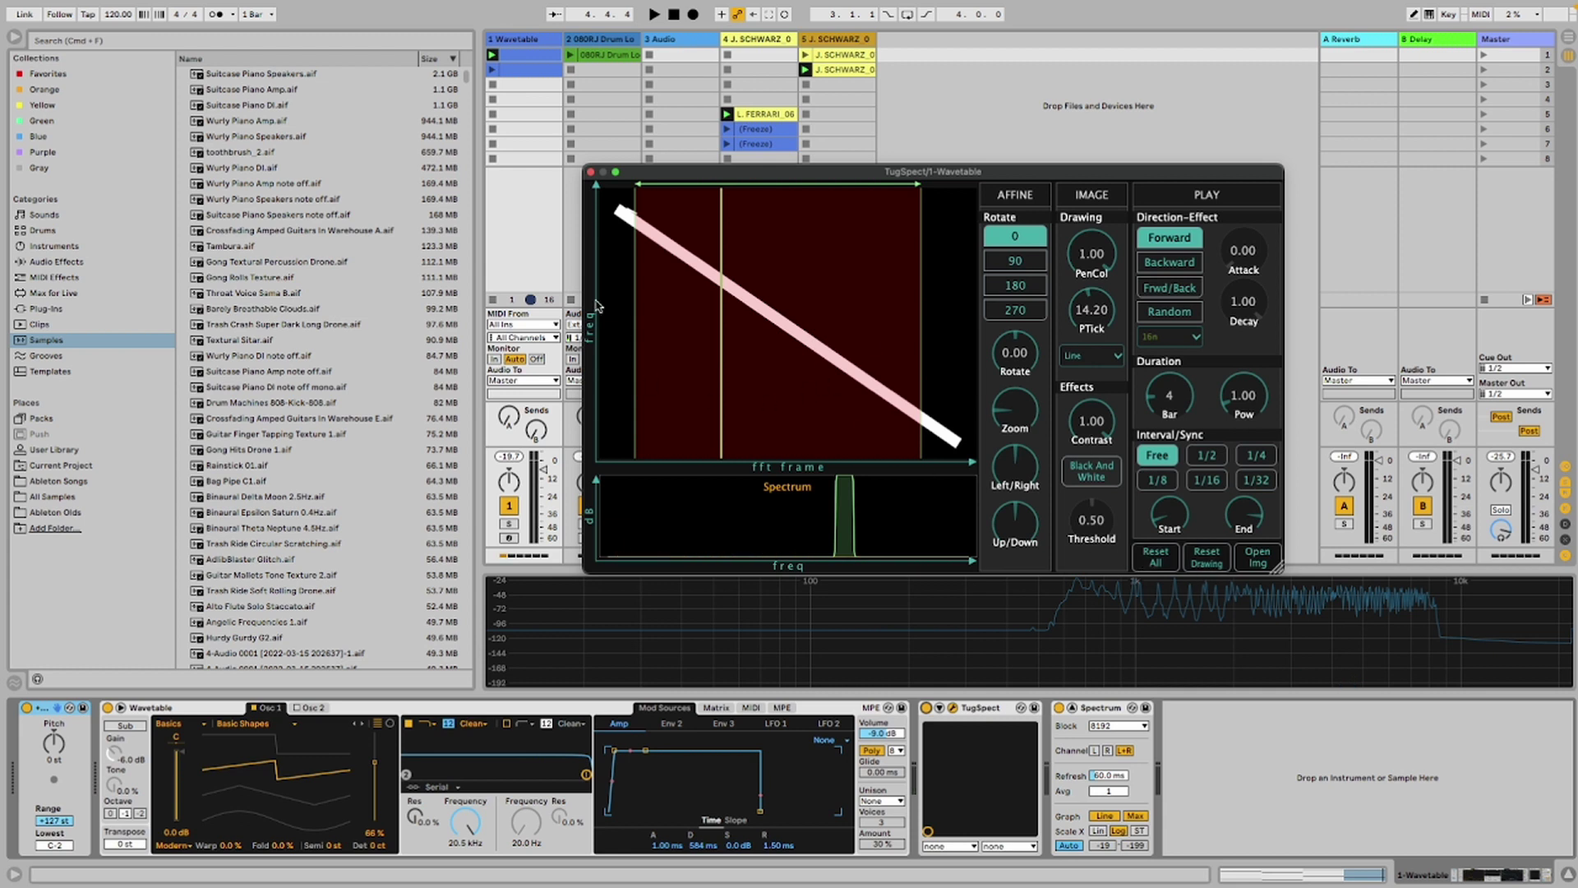
Draw three more falling diagonal lines, roughly parallel, below the first one
drag(642, 281, 900, 444)
drag(647, 348, 851, 454)
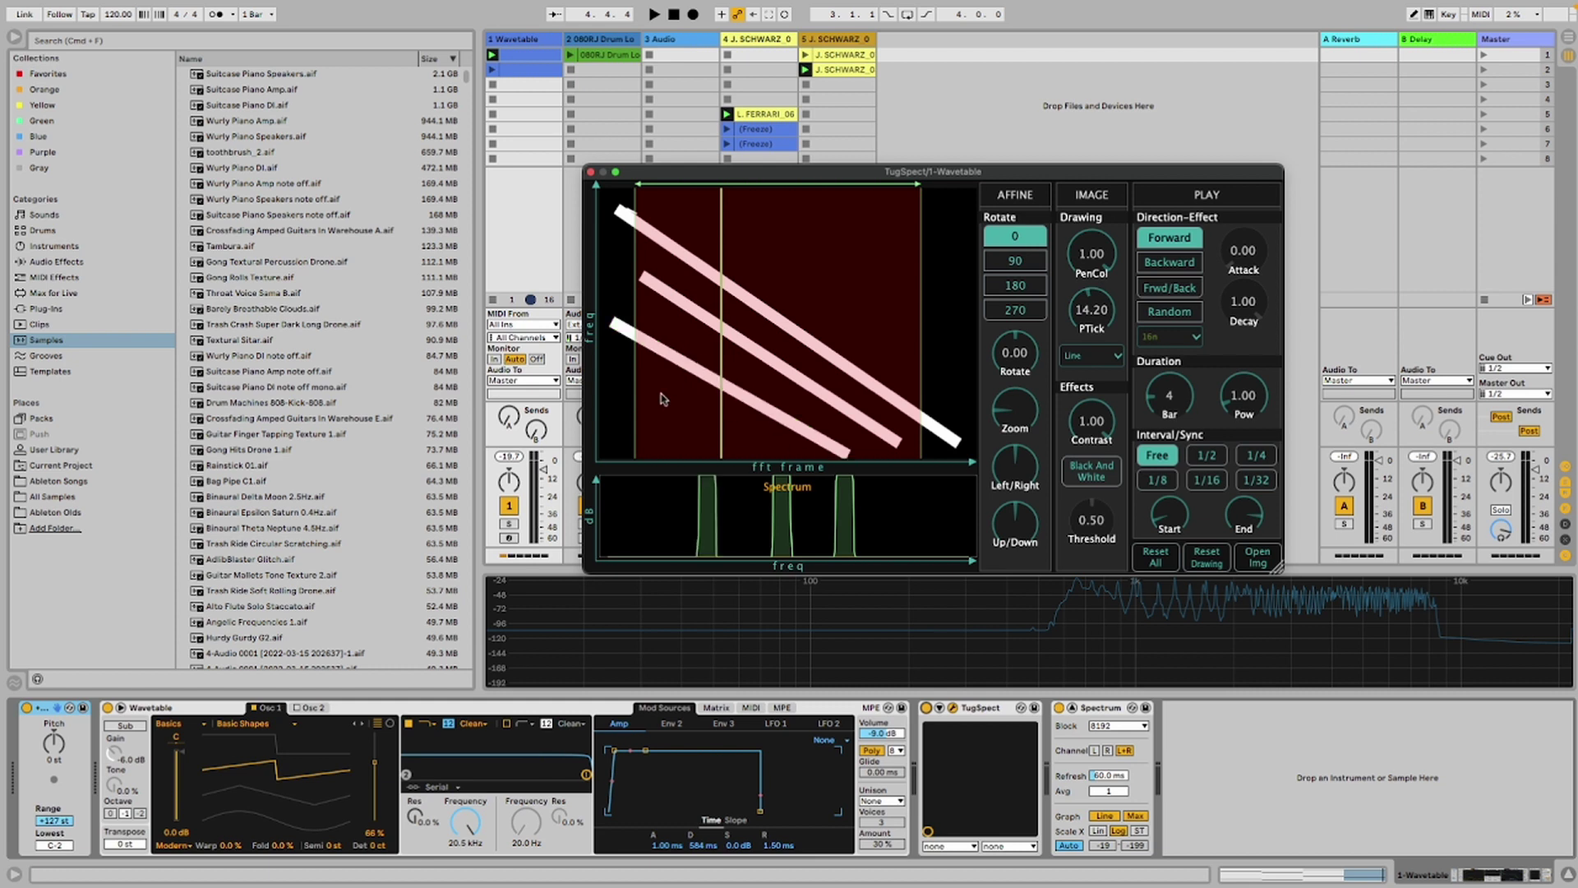
drag(656, 389, 785, 459)
mouse_move(917, 358)
mouse_down()
mouse_move(787, 434)
mouse_move(954, 363)
mouse_move(970, 372)
mouse_up()
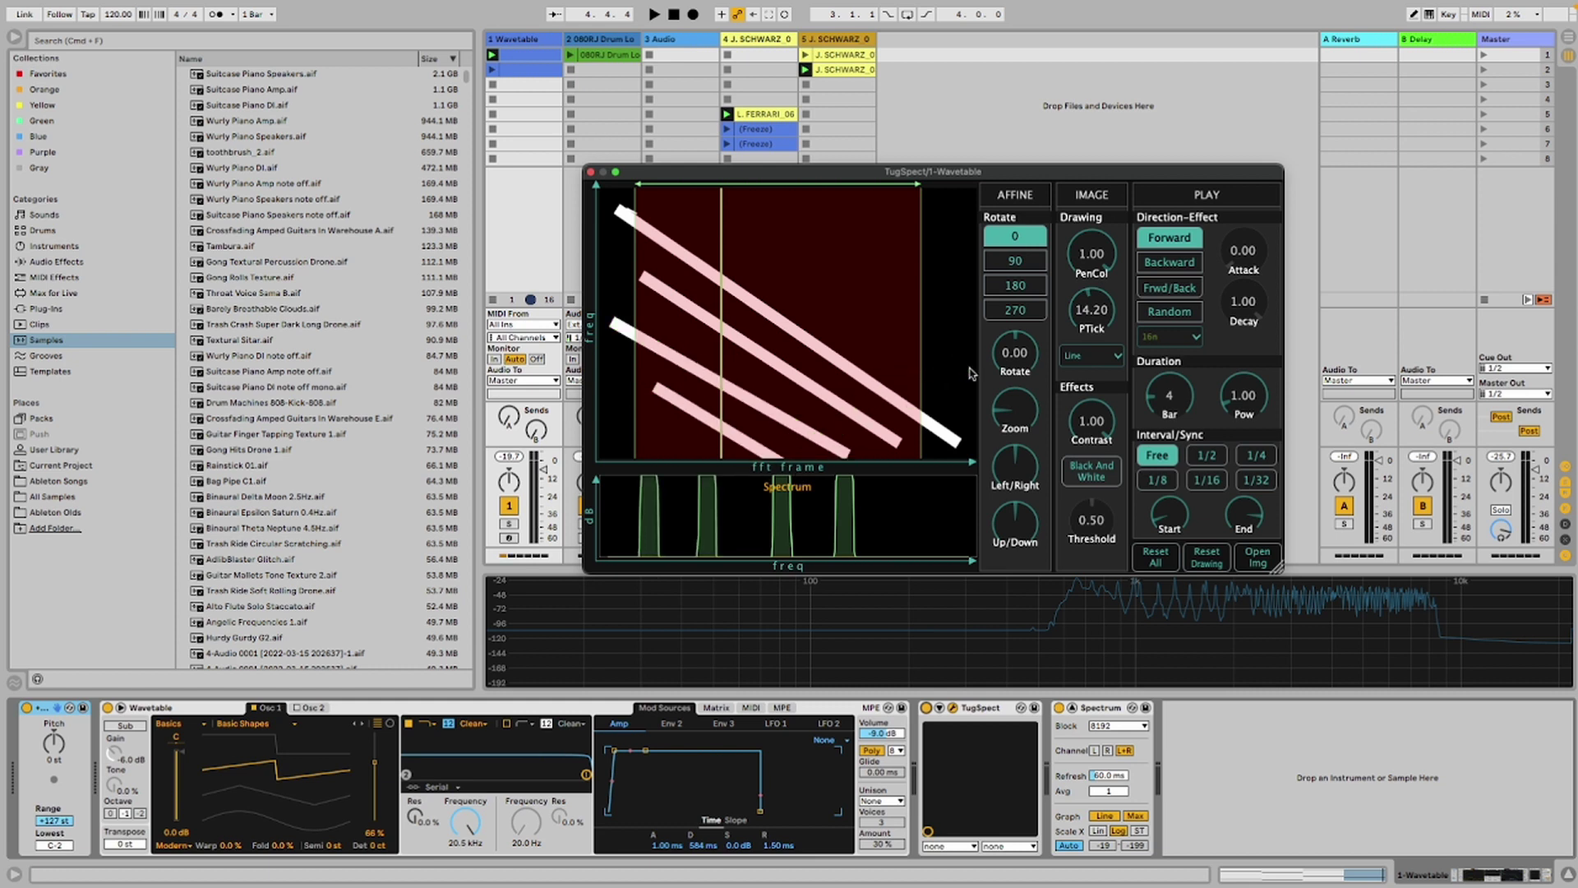
Audition the four lines and narrow the play interval to a short stretch near the image's centre
key(space)
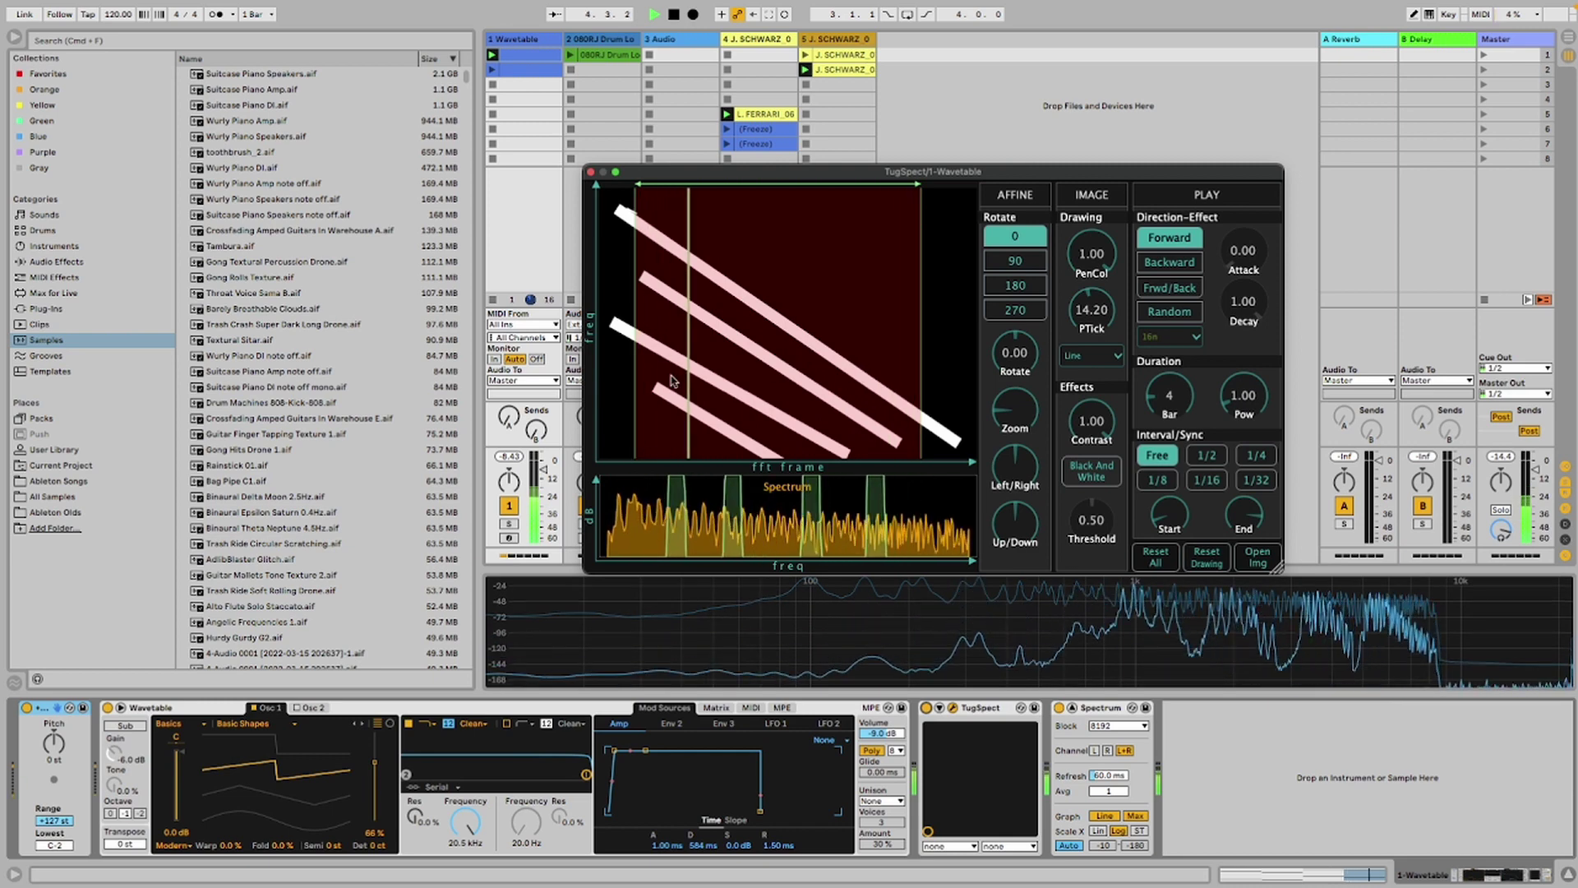
key(space)
key(space)
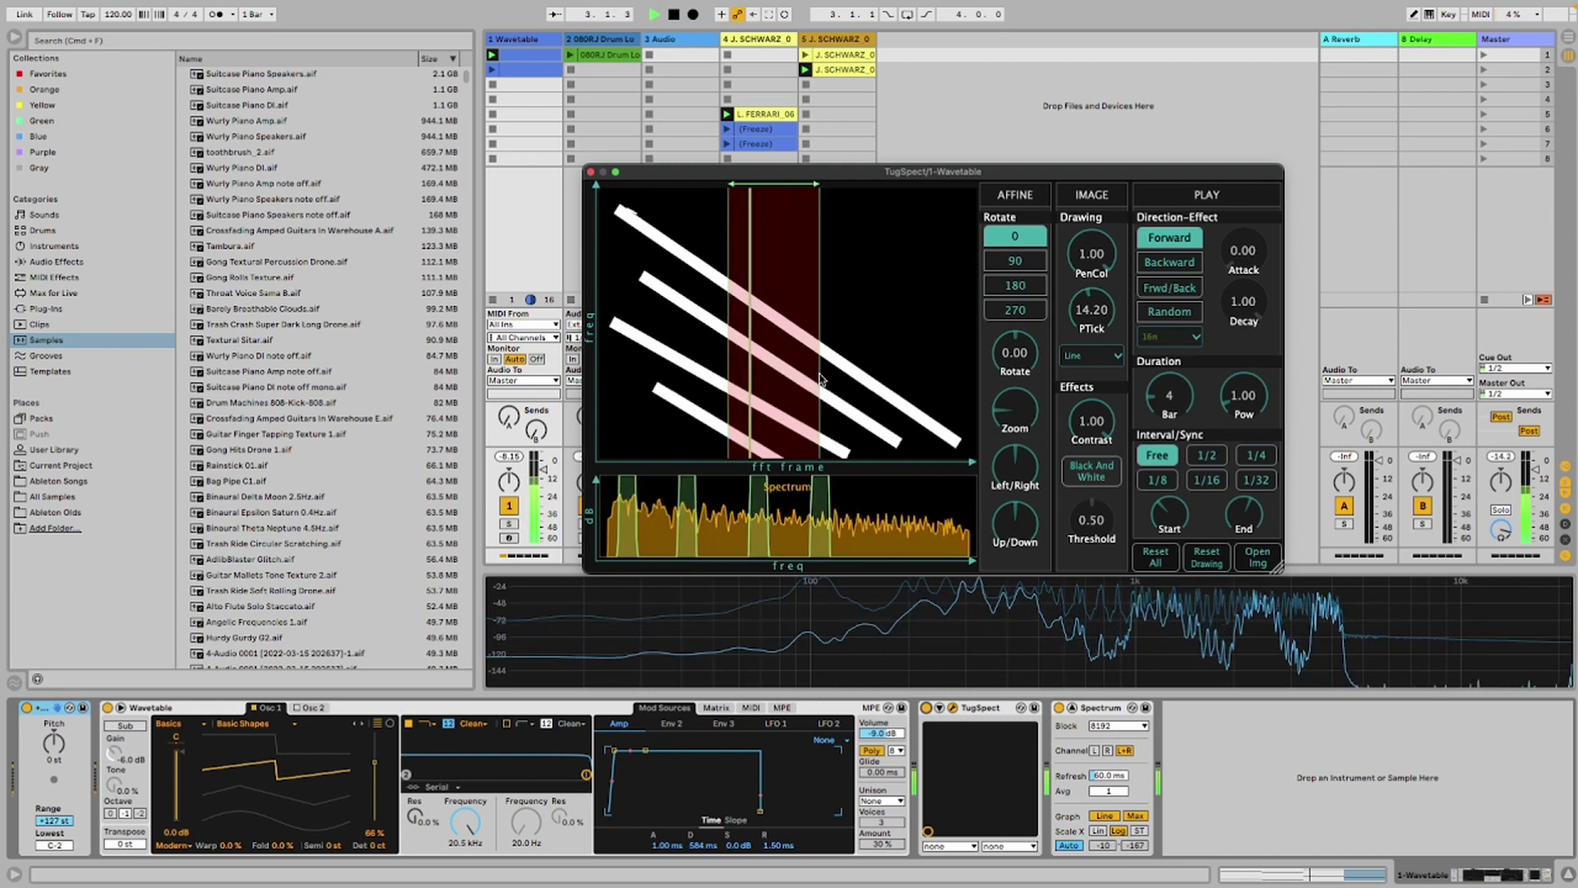
key(space)
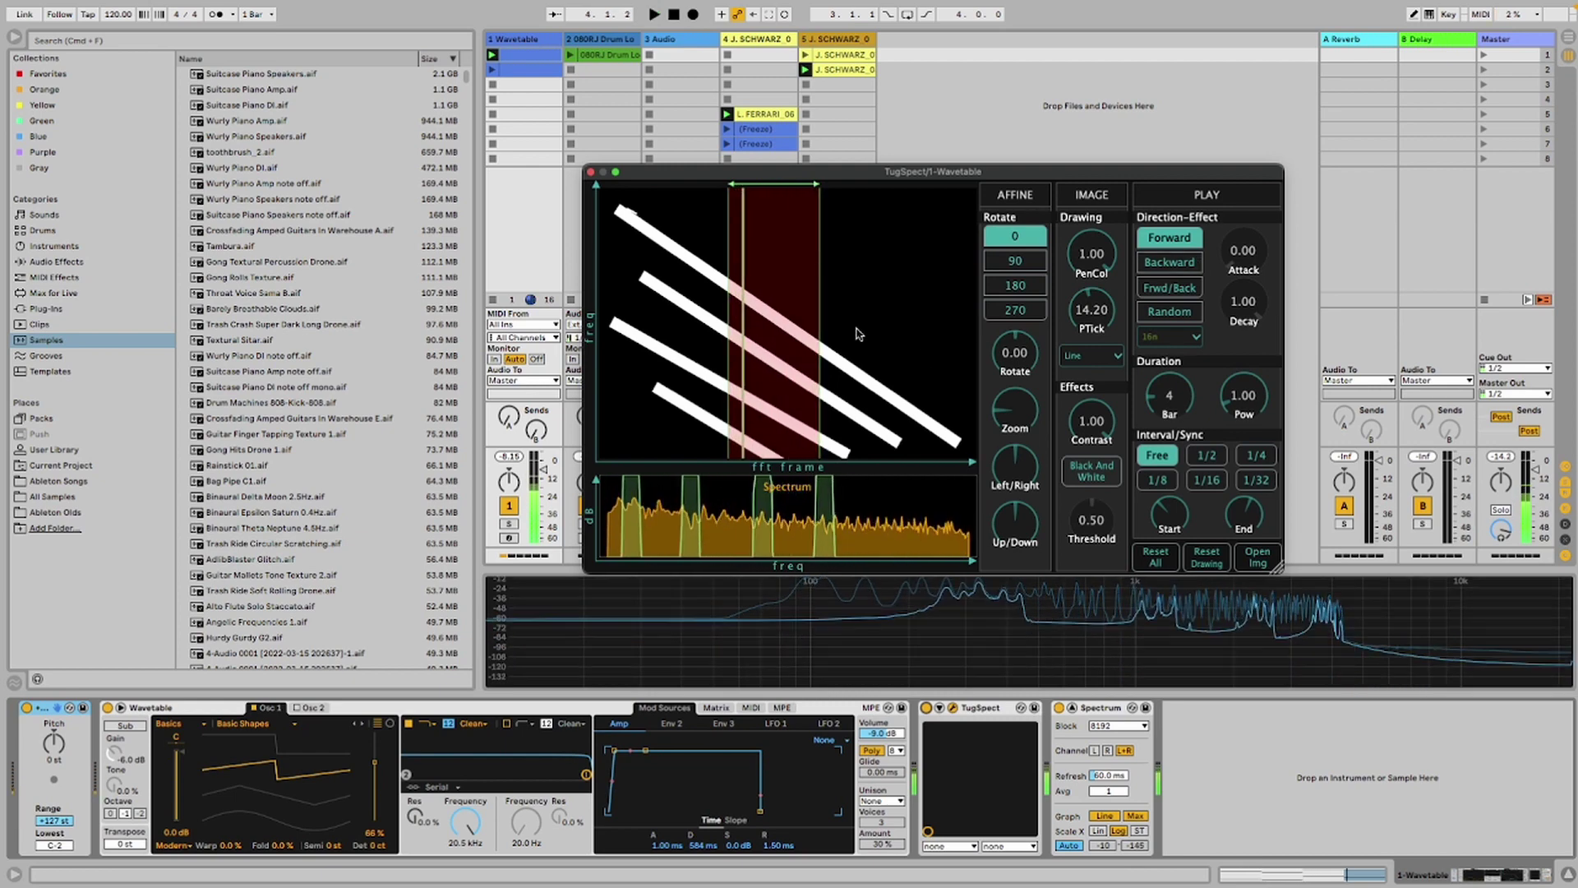
Draw three rising diagonal lines that cross the falling ones
drag(874, 289, 681, 435)
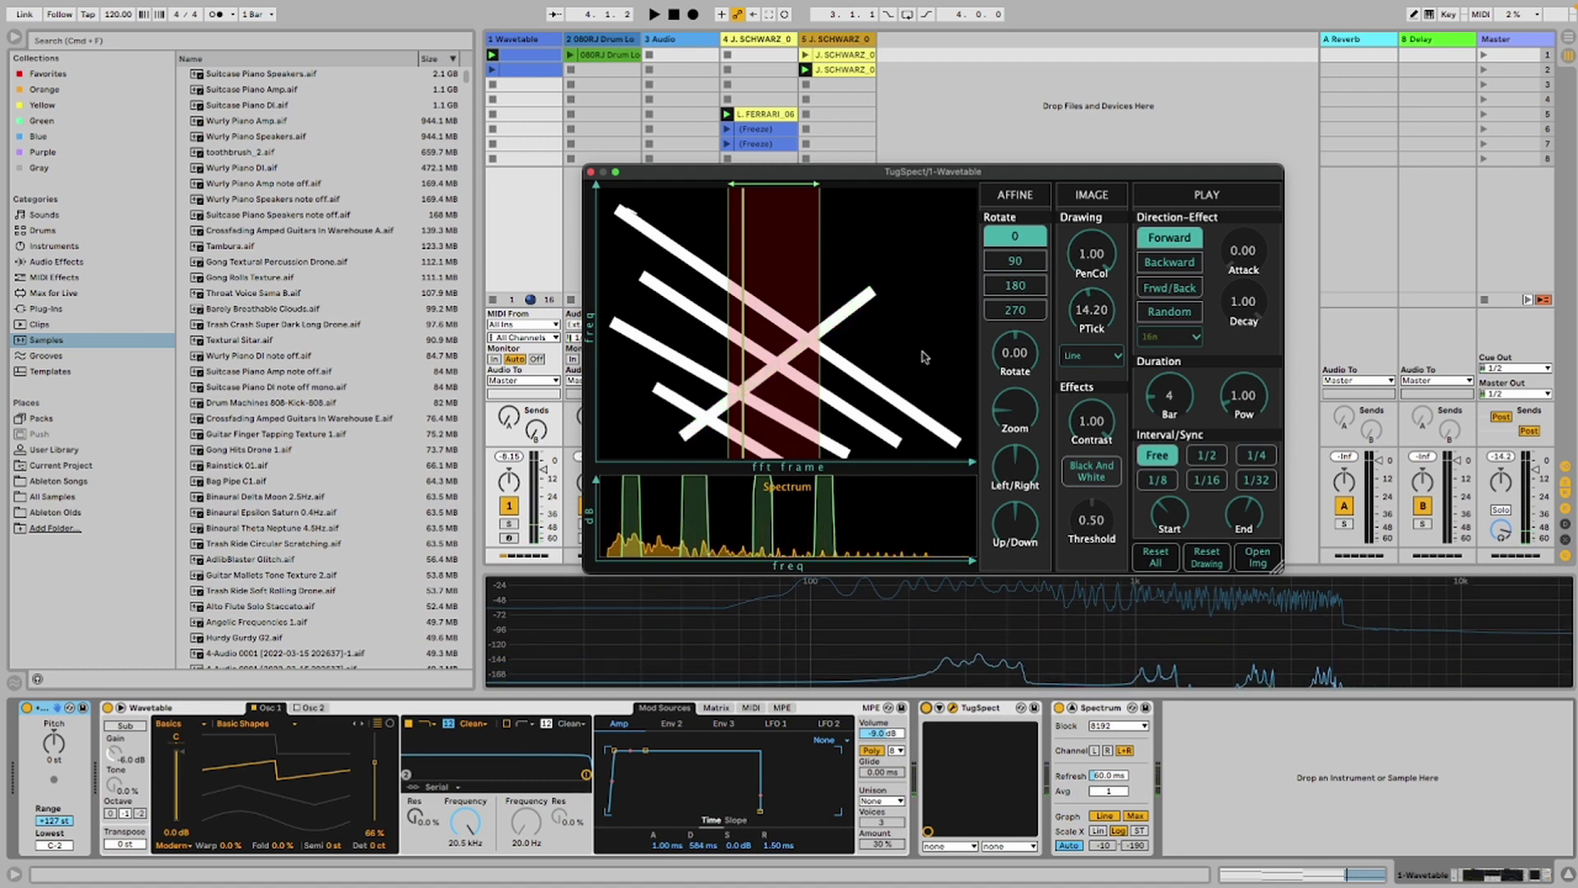
drag(930, 345, 726, 454)
drag(827, 277, 622, 421)
Audition the crossing lines while widening the play interval on both sides of the centre, and stop playback
key(space)
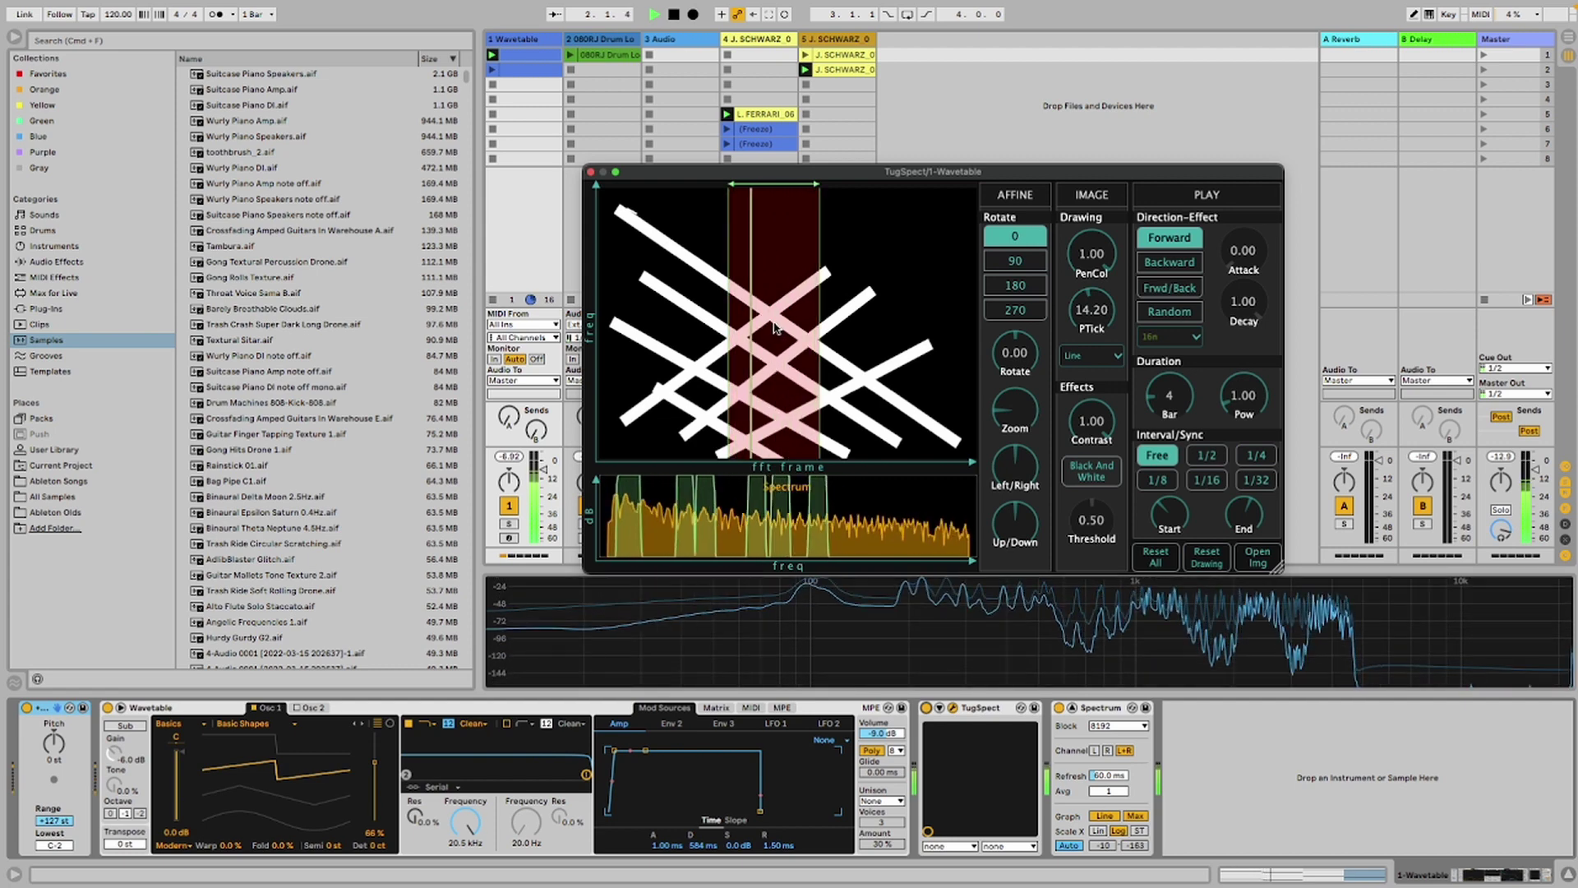
drag(693, 335, 854, 345)
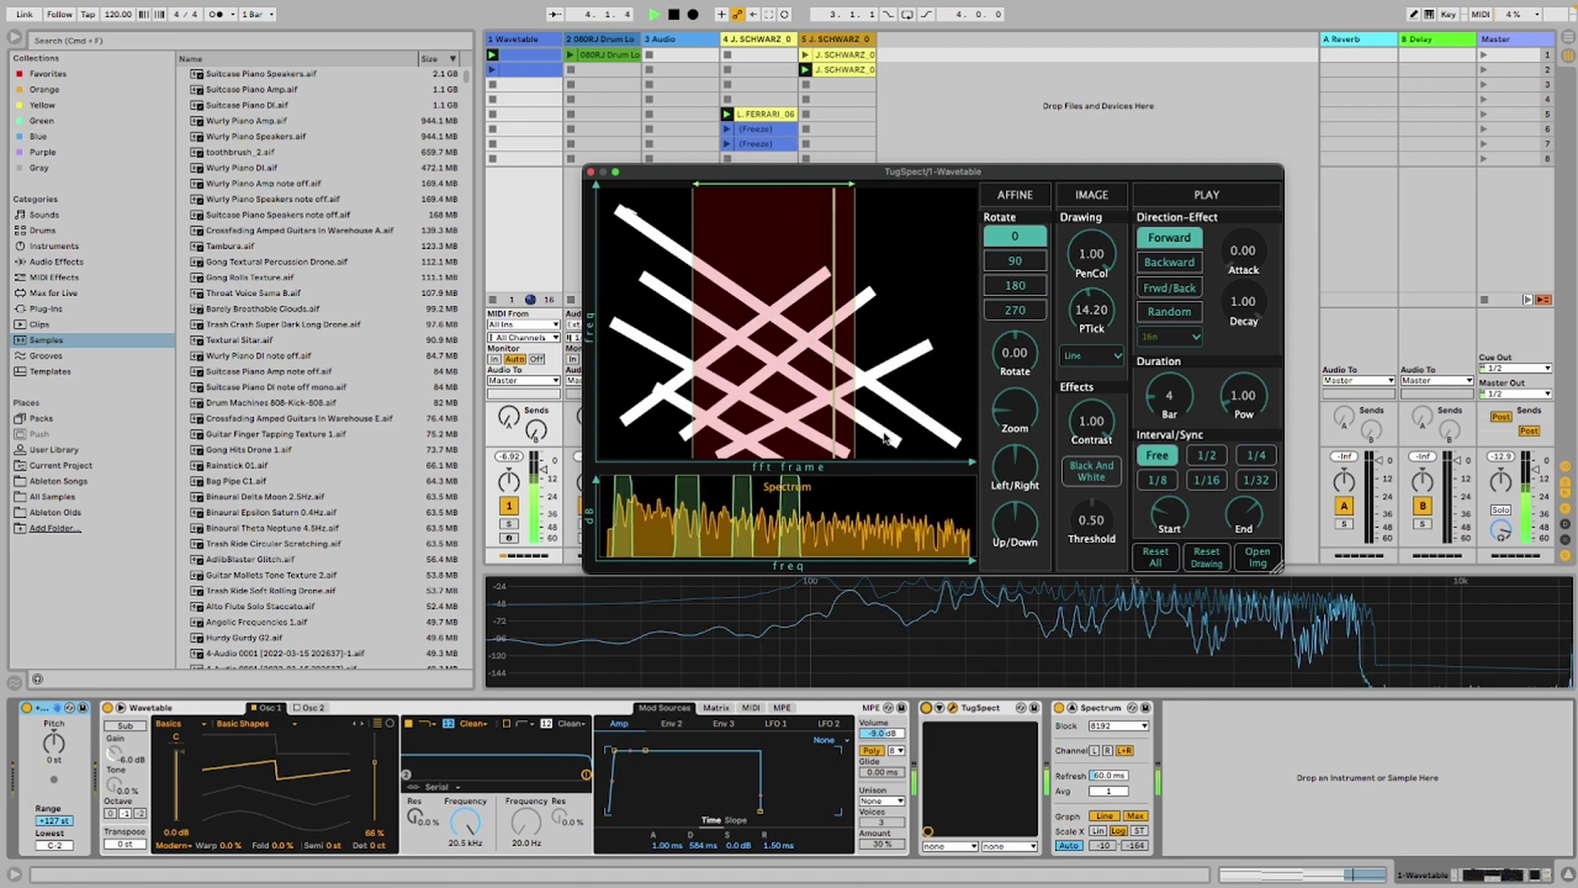
key(space)
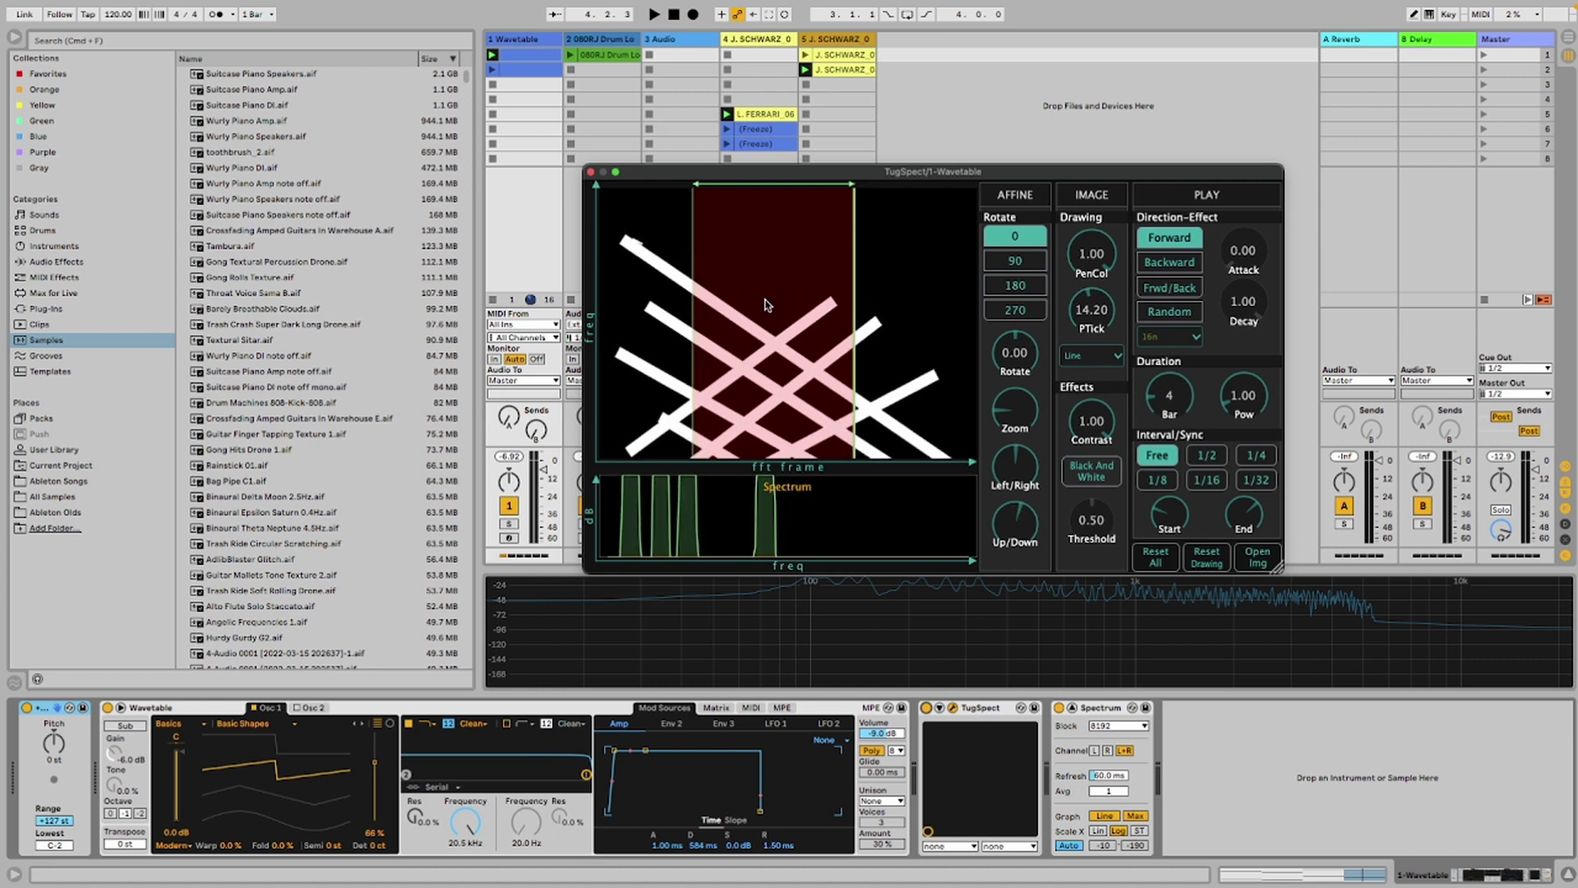
Restart playback and zoom into the line drawing, moving it upward to change the filtering
key(space)
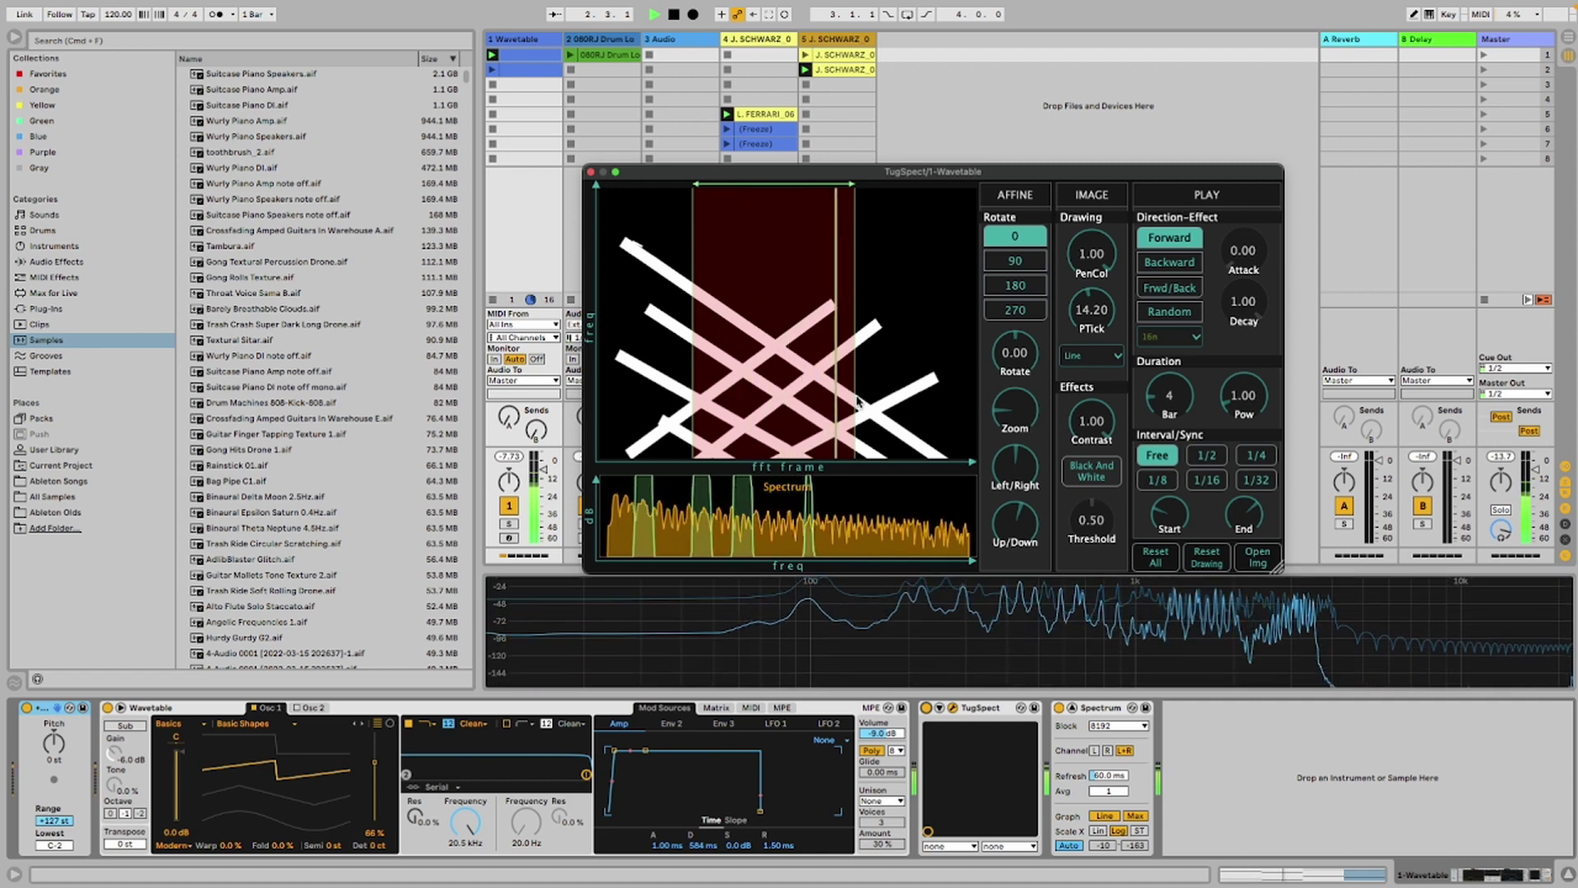
drag(1018, 412, 1018, 413)
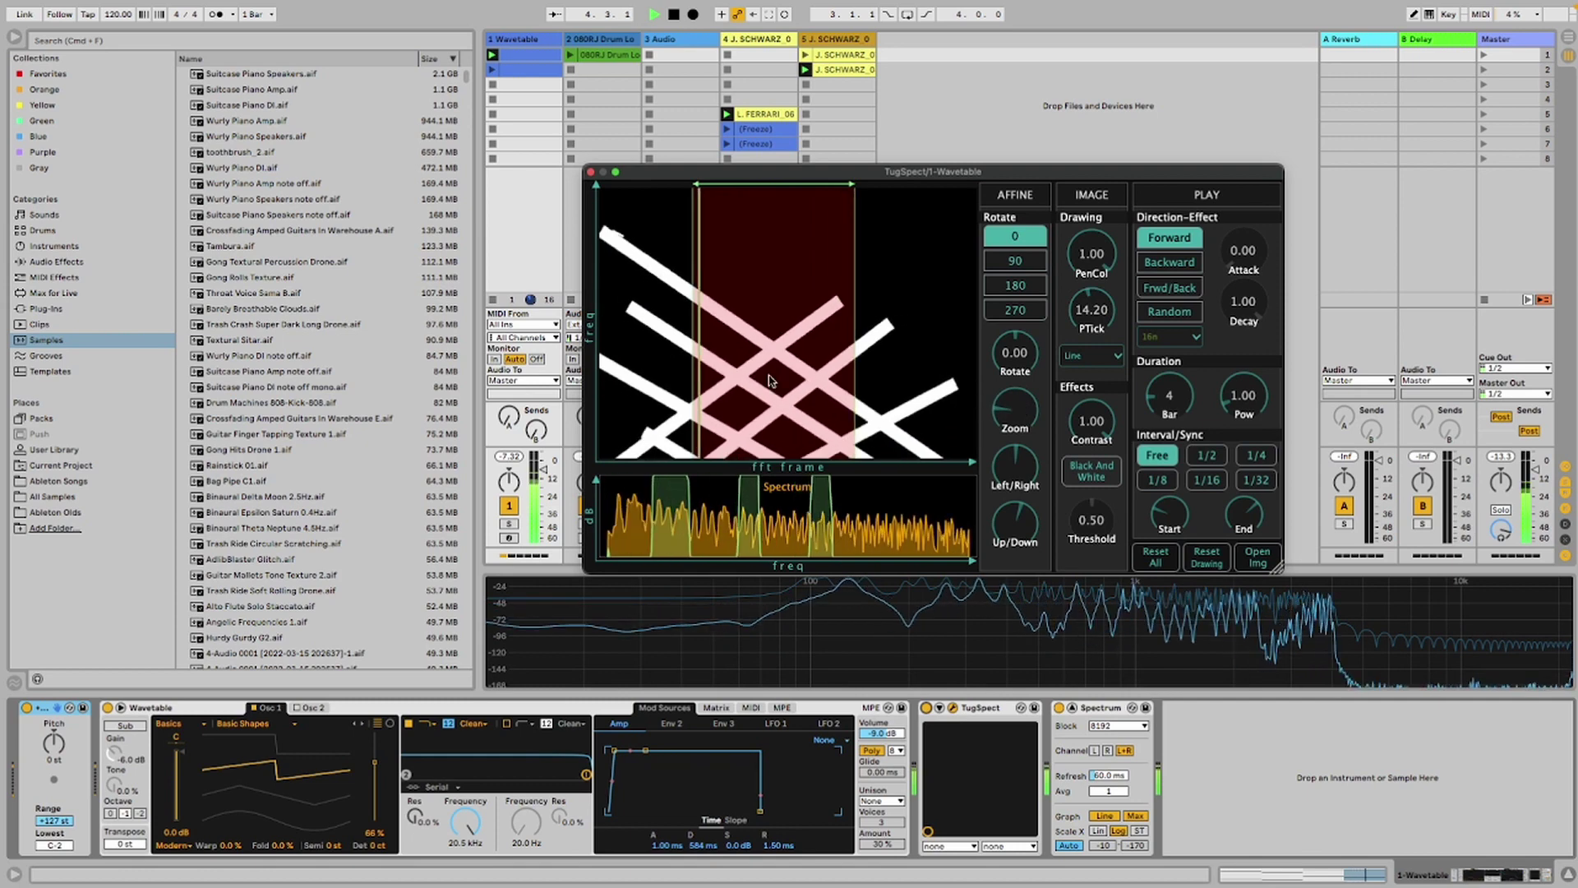
scroll(783, 377, up, 3)
mouse_move(786, 354)
mouse_down()
mouse_move(789, 329)
mouse_move(802, 353)
mouse_move(804, 288)
mouse_up()
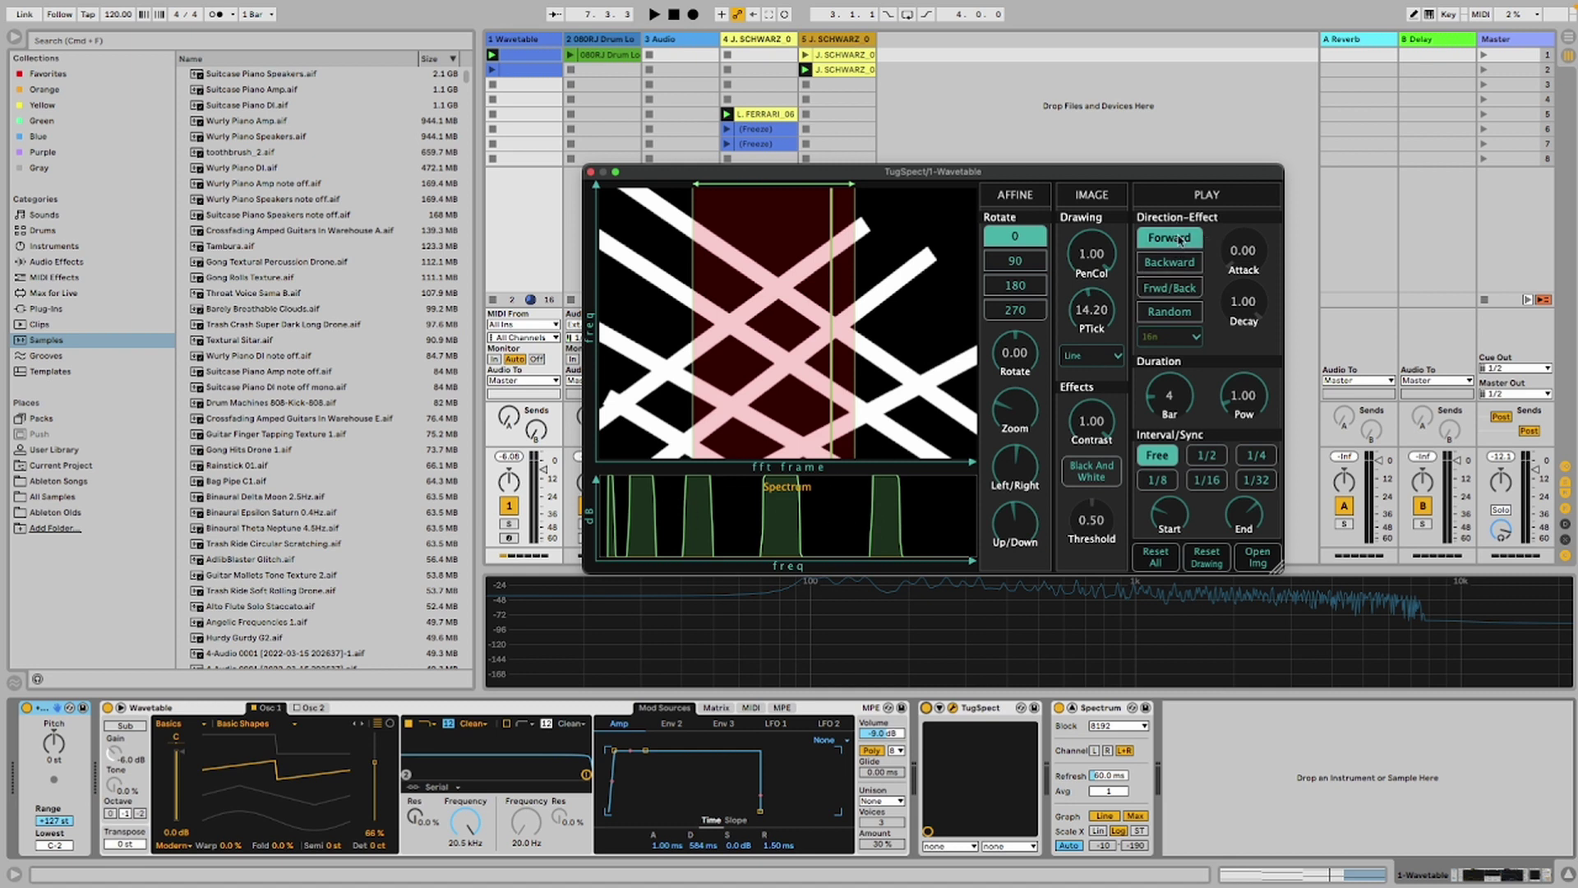
Shift the play interval toward the end of the image and zoom the drawing back out
drag(735, 302, 879, 311)
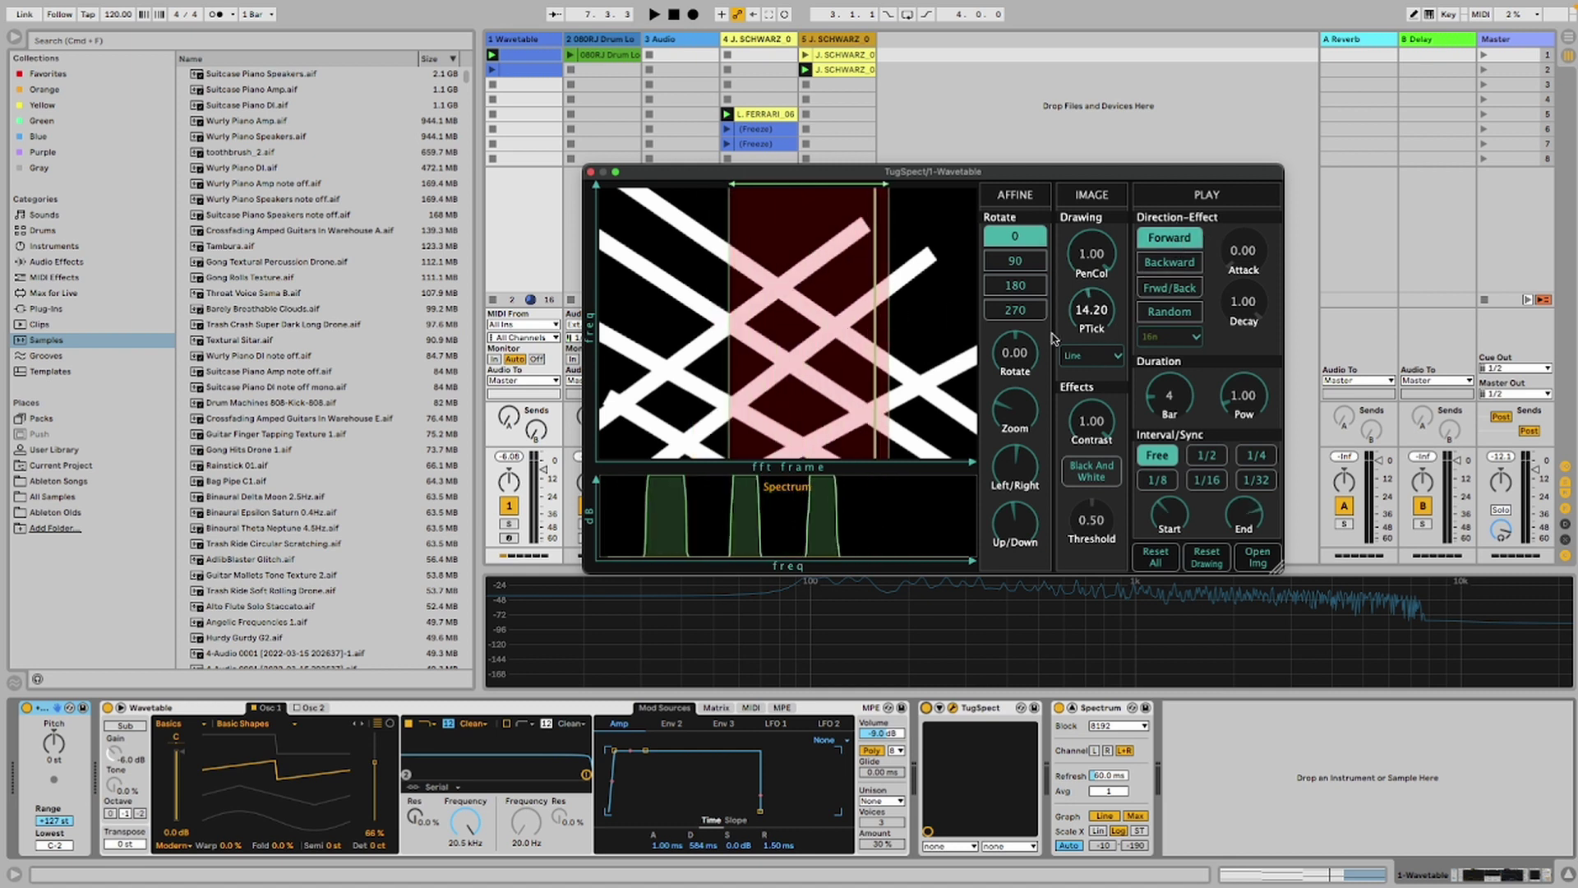
scroll(1024, 420, down, 3)
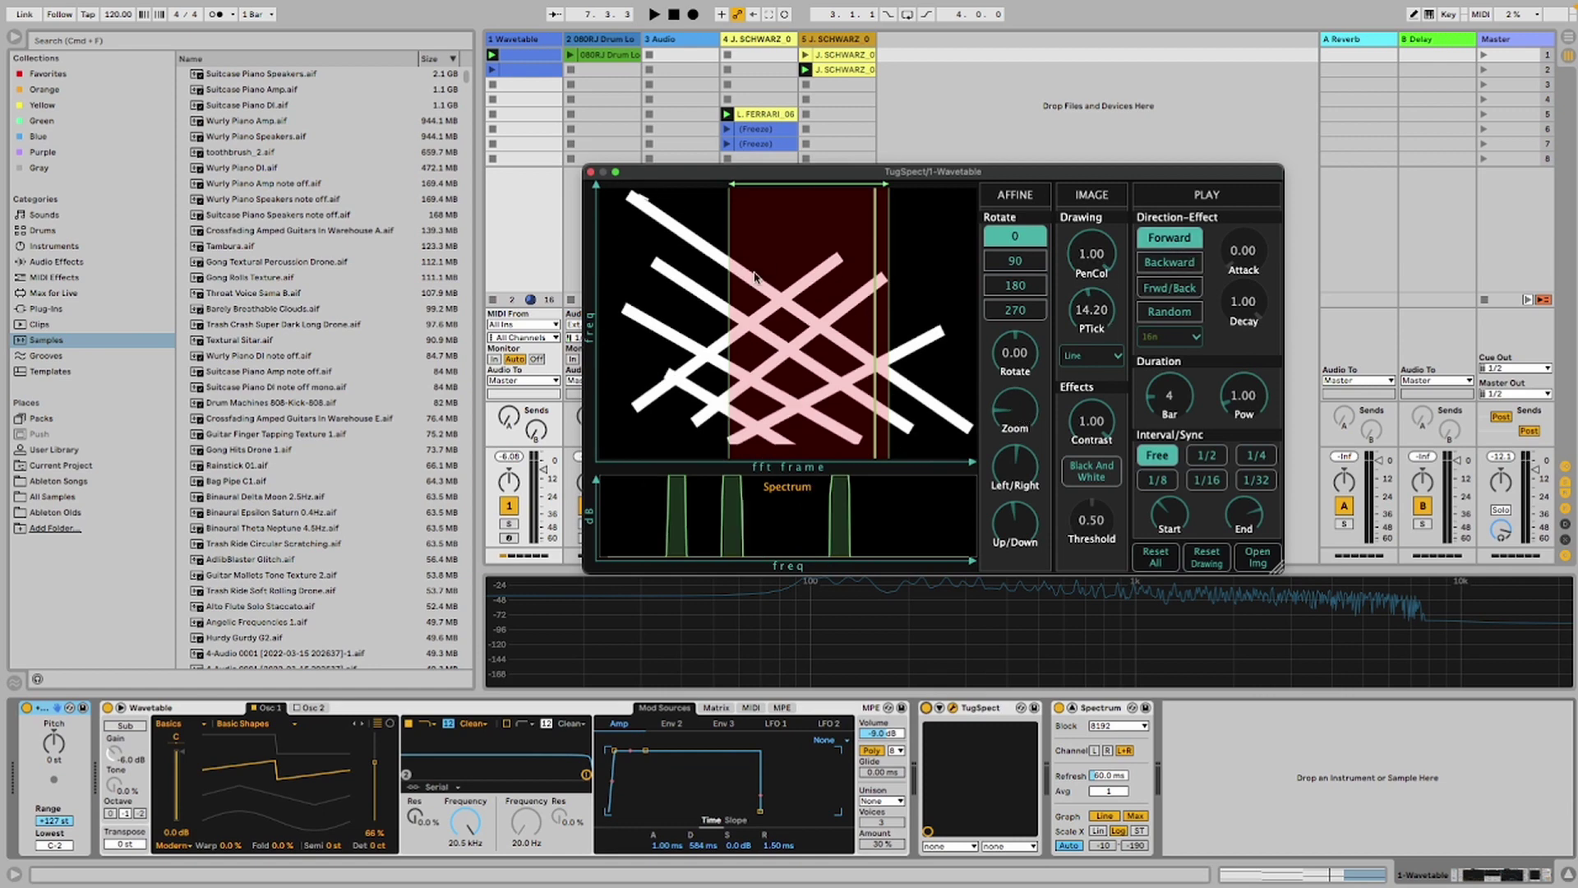
Audition the drawing with the Backward direction, switch to Frwd/Back, and restart playback
click(1182, 263)
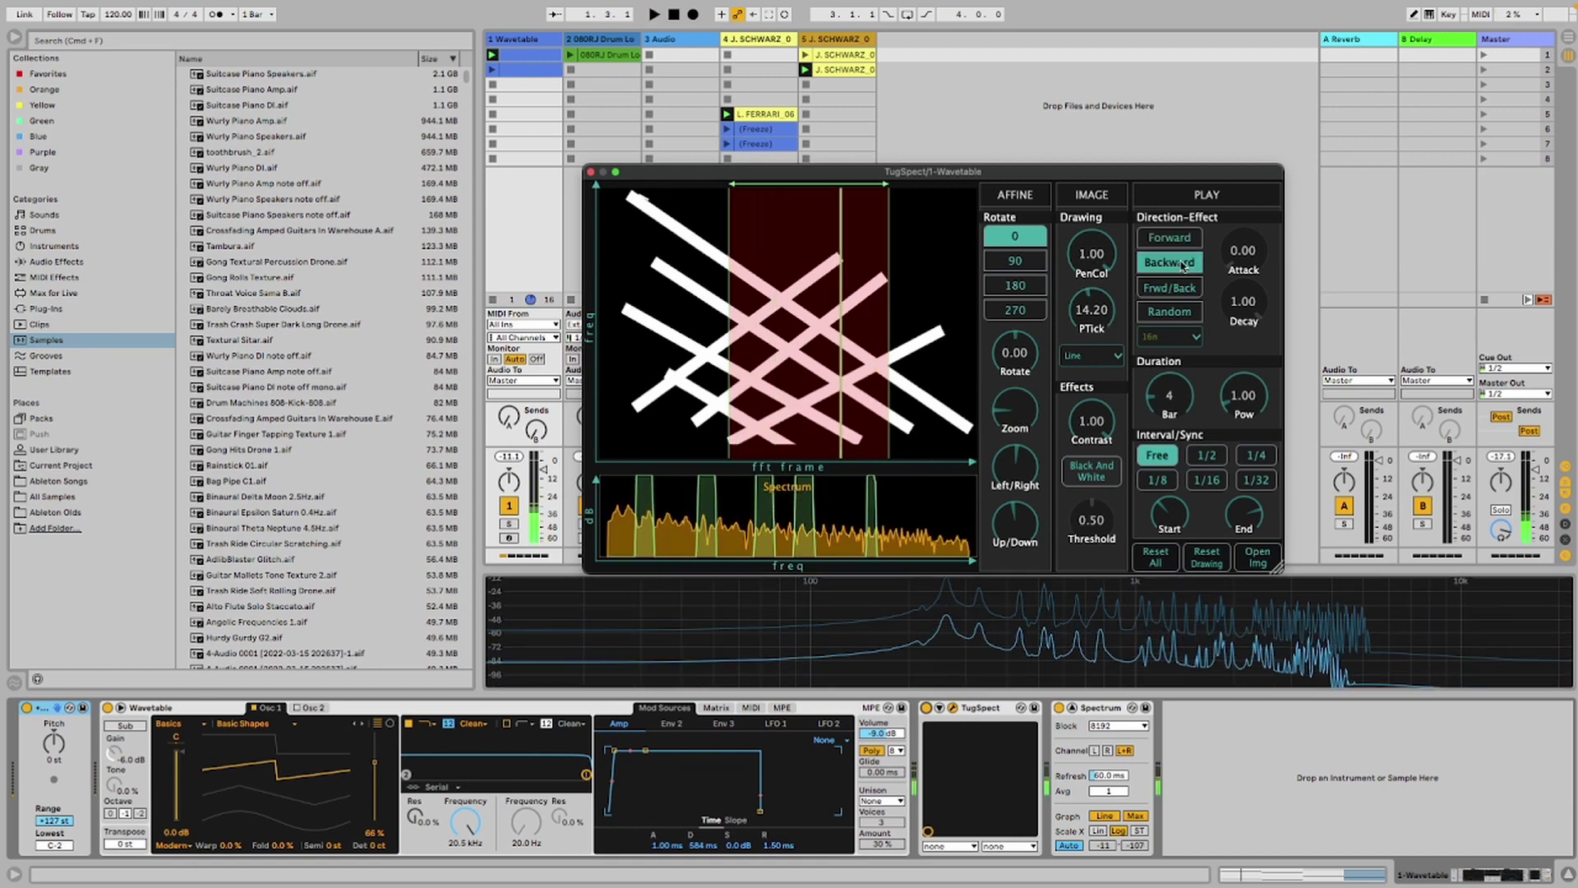
key(space)
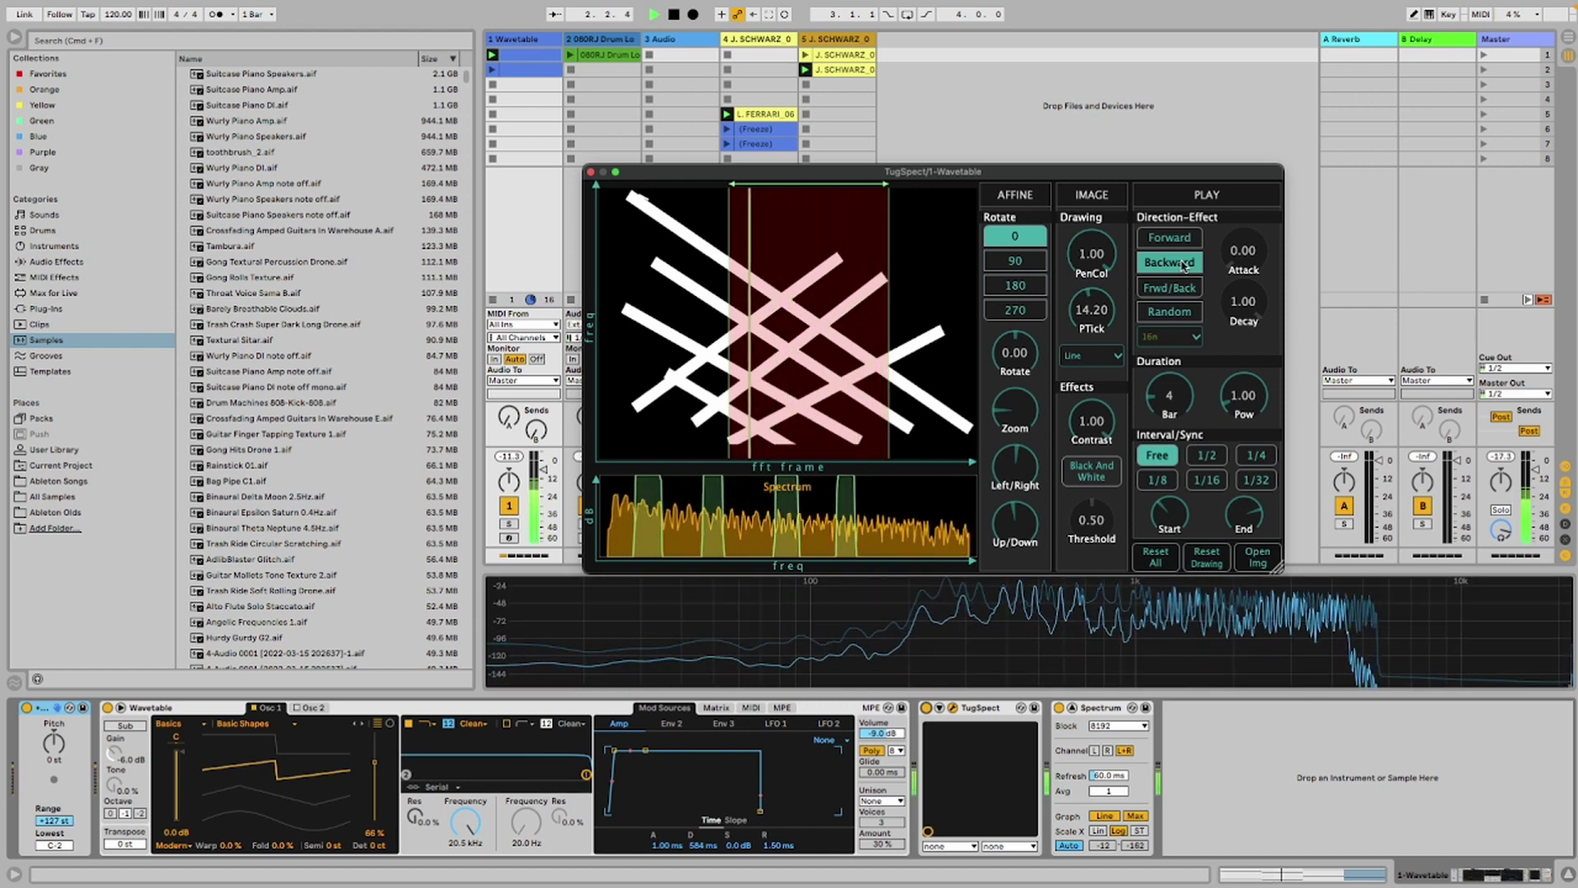
click(1168, 287)
key(space)
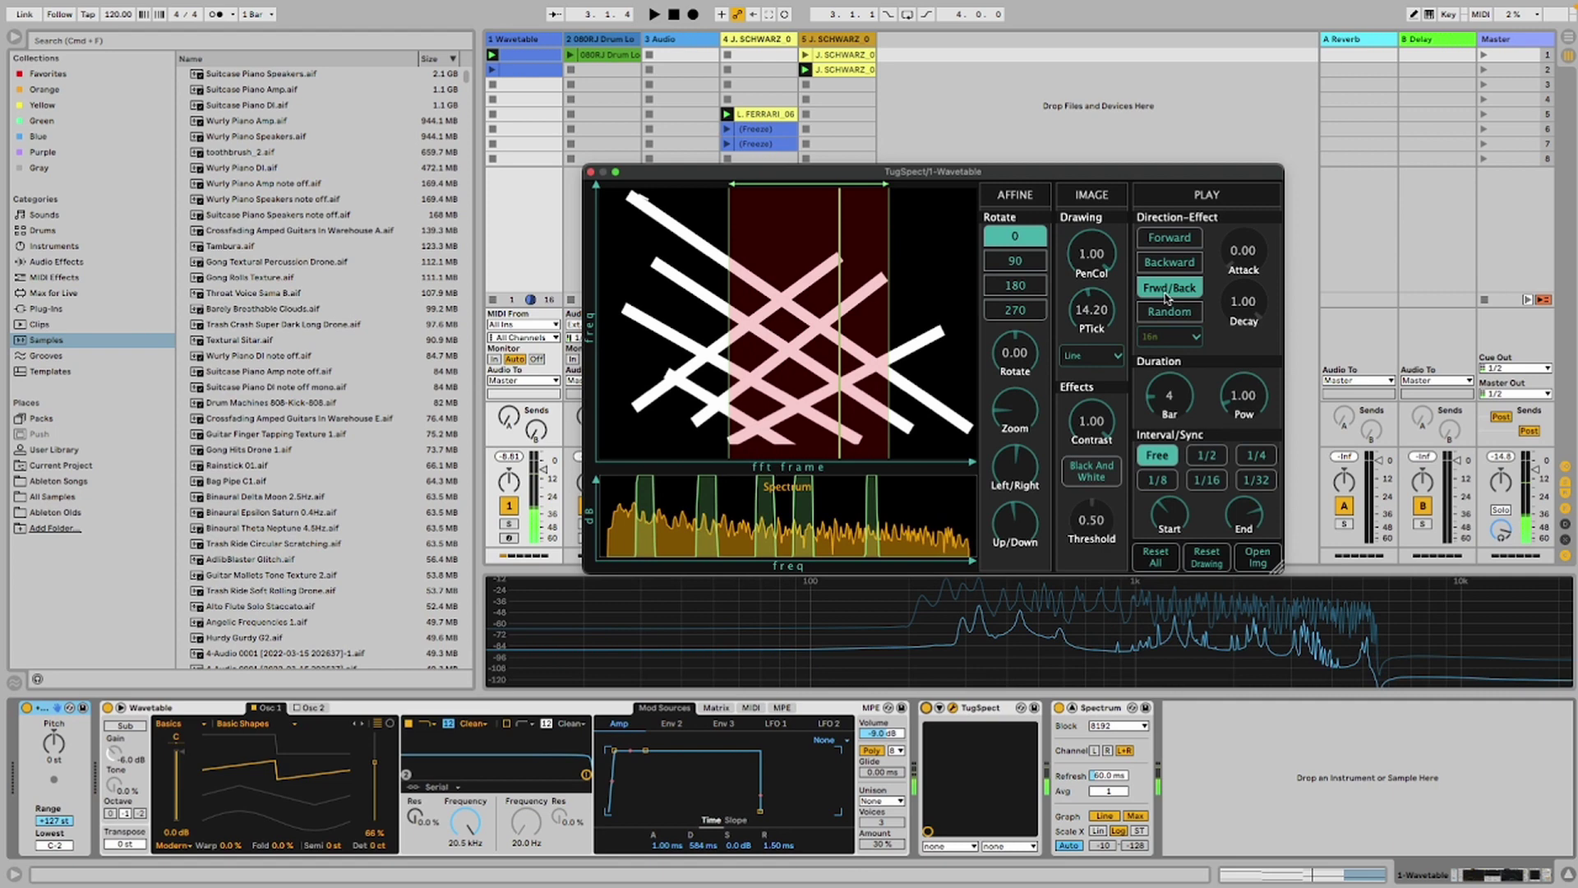
key(space)
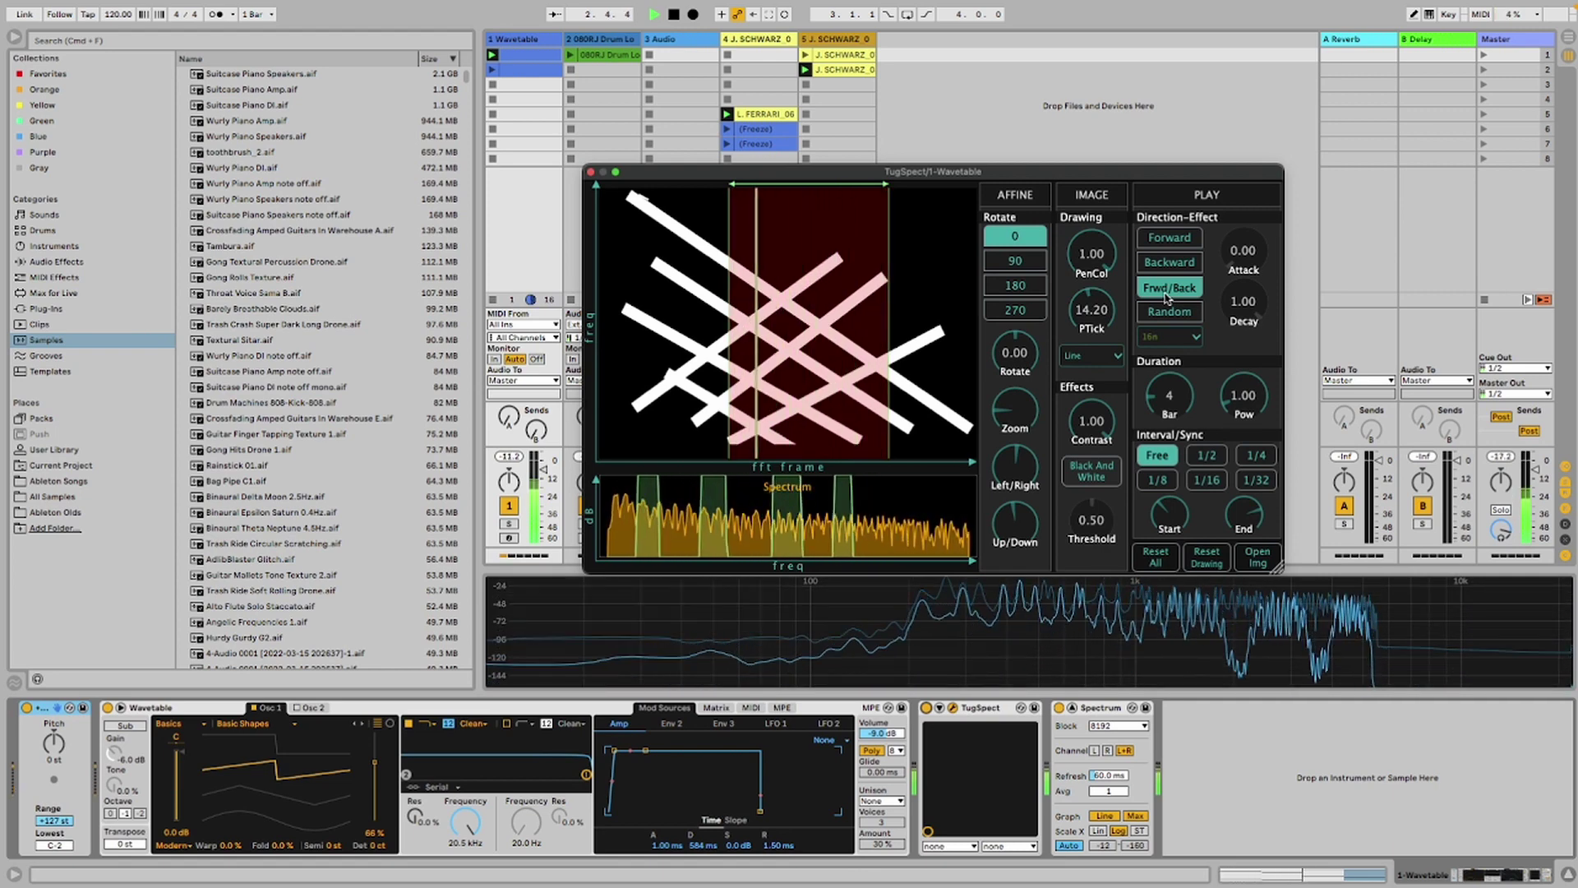
Audition several narrow play intervals near the drawing's centre, finishing with one spanning the central crossings, and stop playback
click(817, 347)
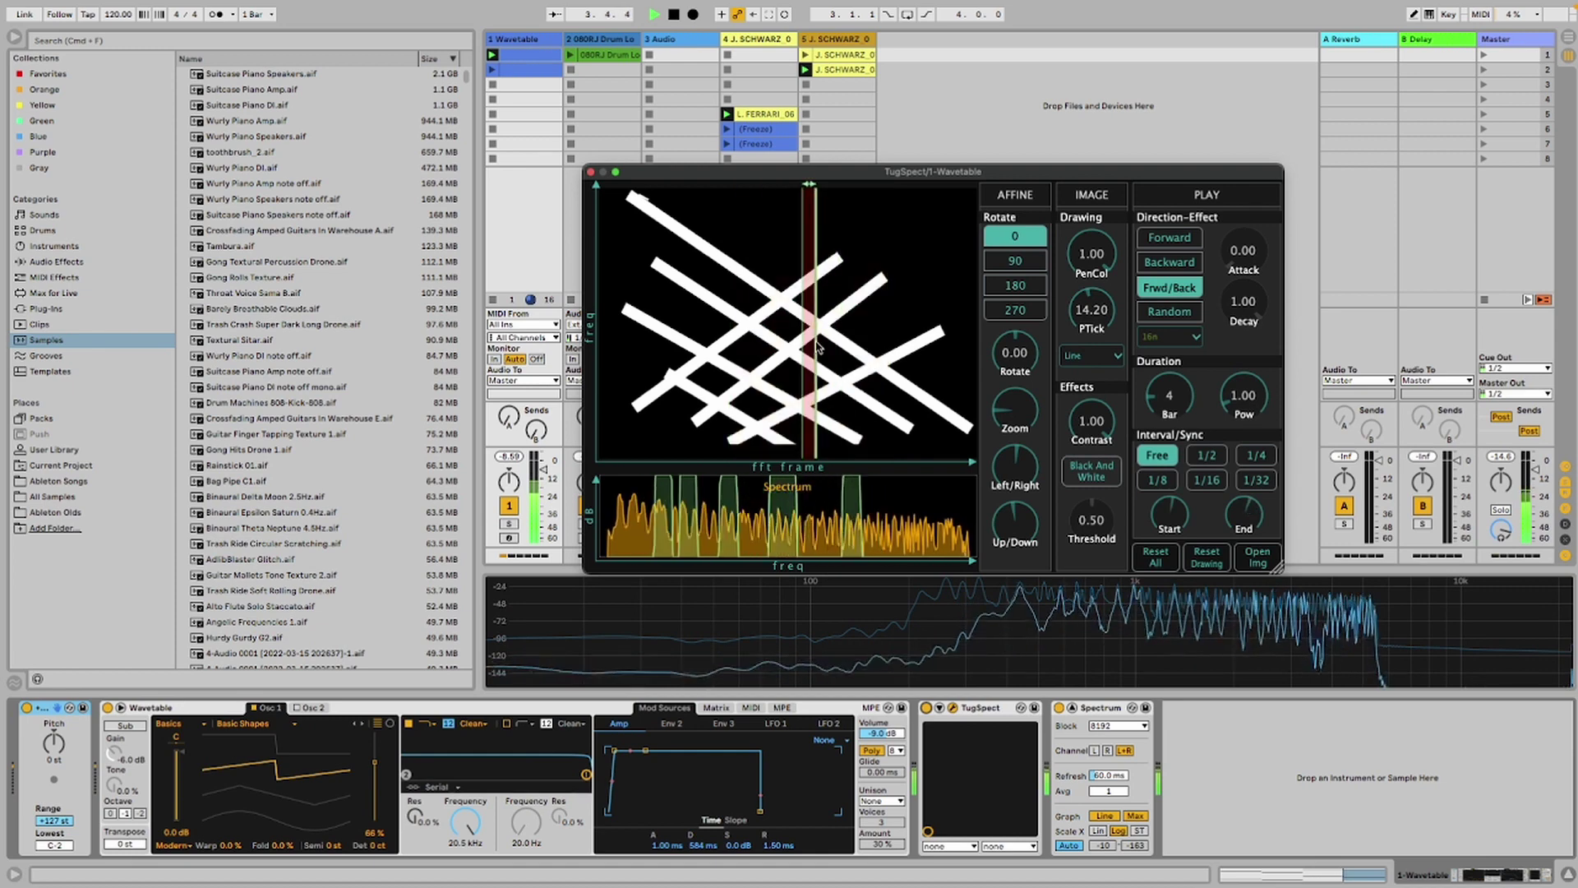
drag(817, 347, 858, 347)
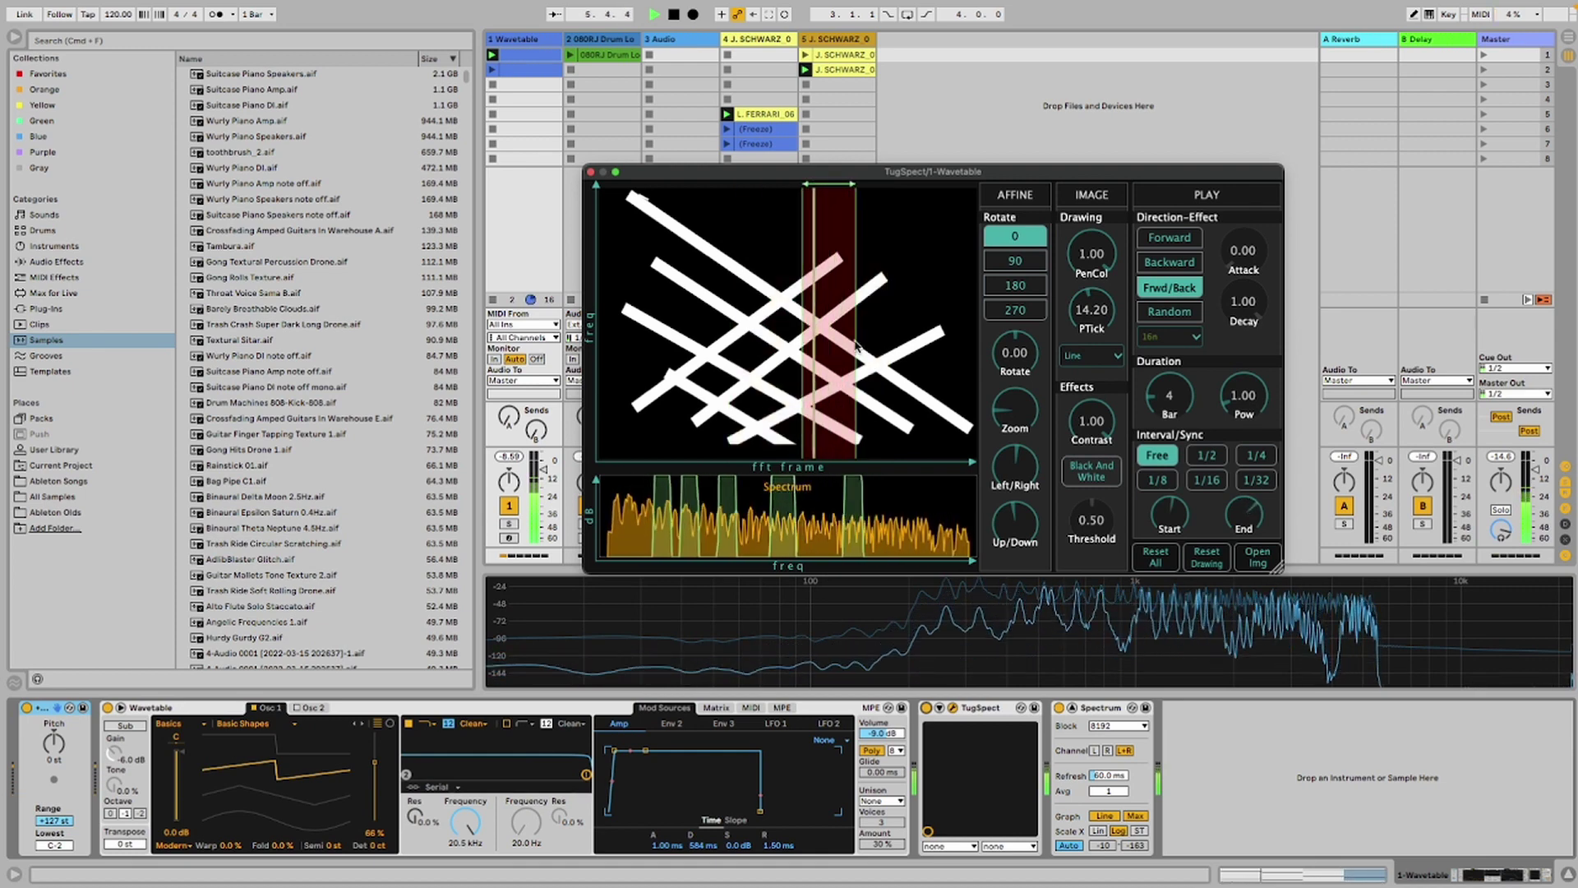
drag(740, 346, 818, 346)
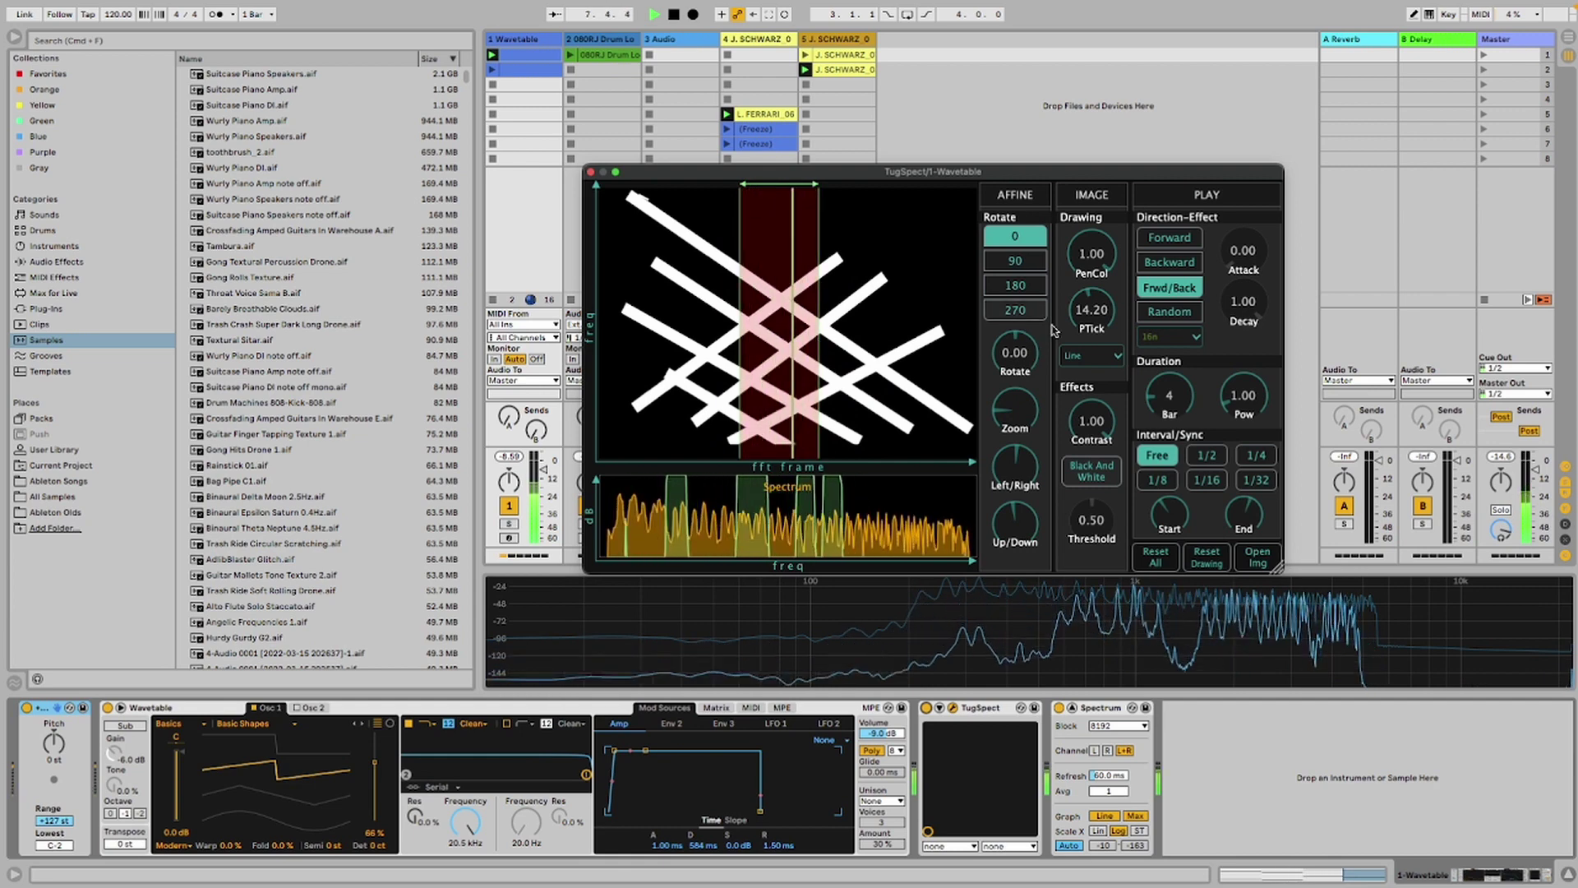
key(space)
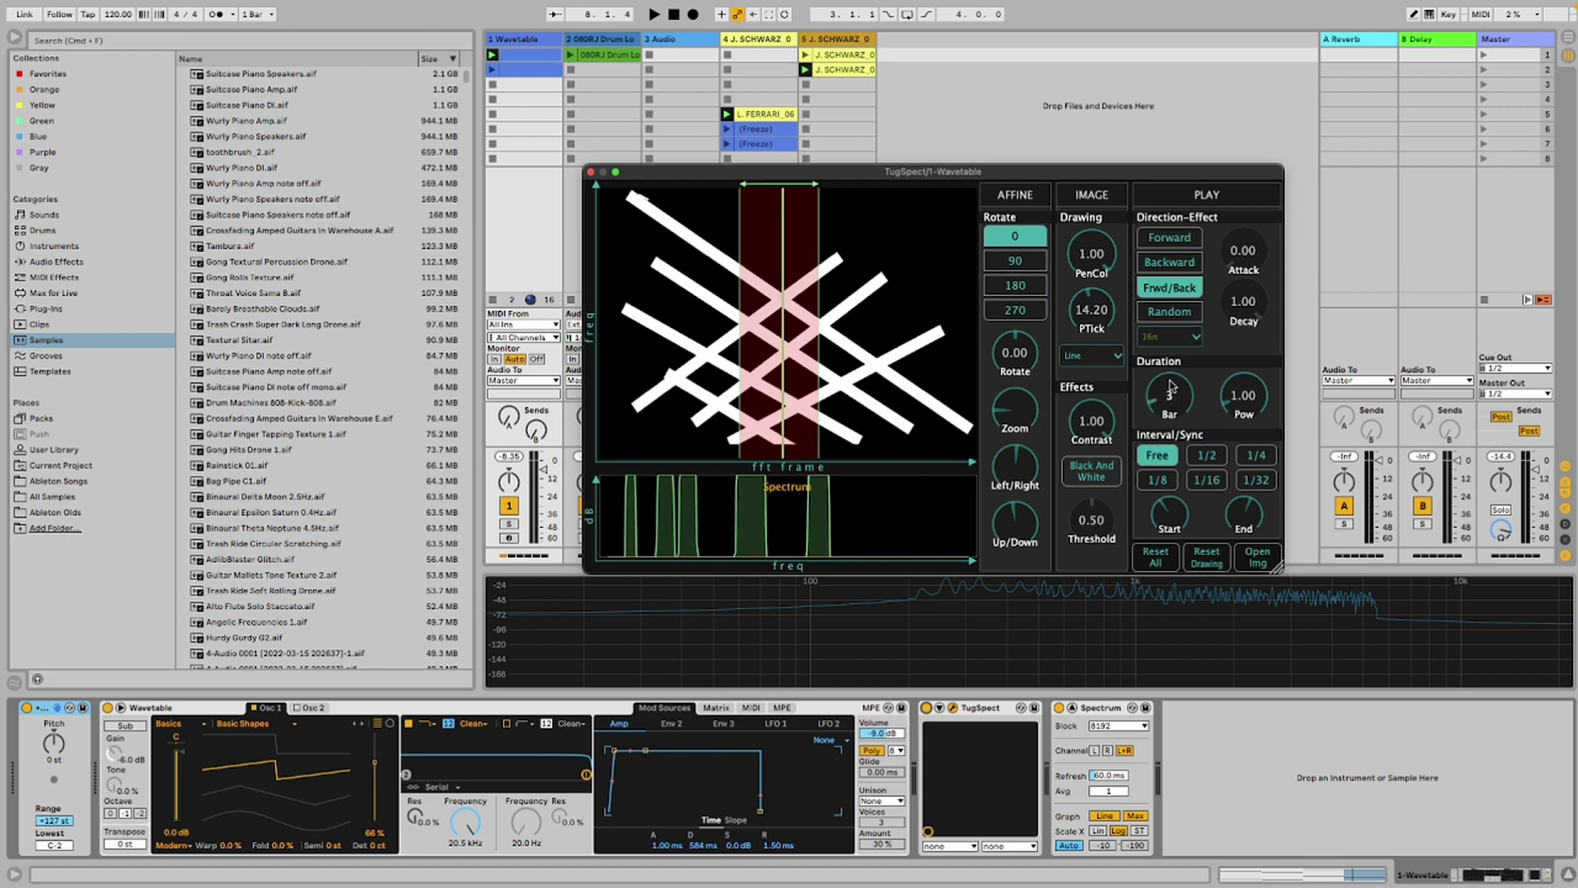
Restart playback, shorten the play duration to 1 bar, and stop after auditioning it
key(space)
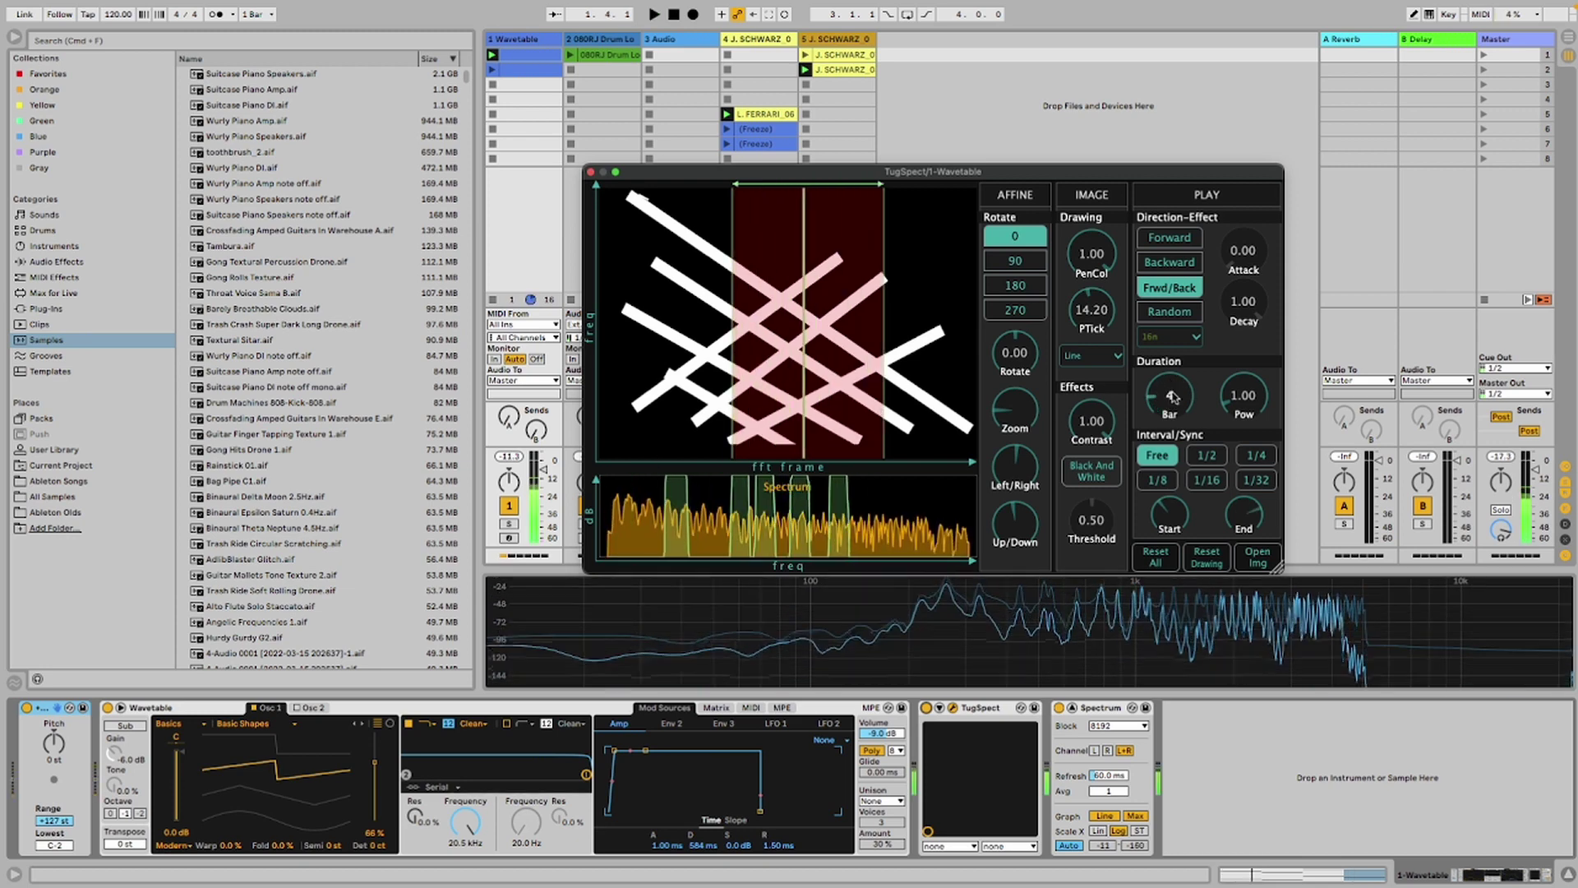
drag(1169, 394, 1155, 485)
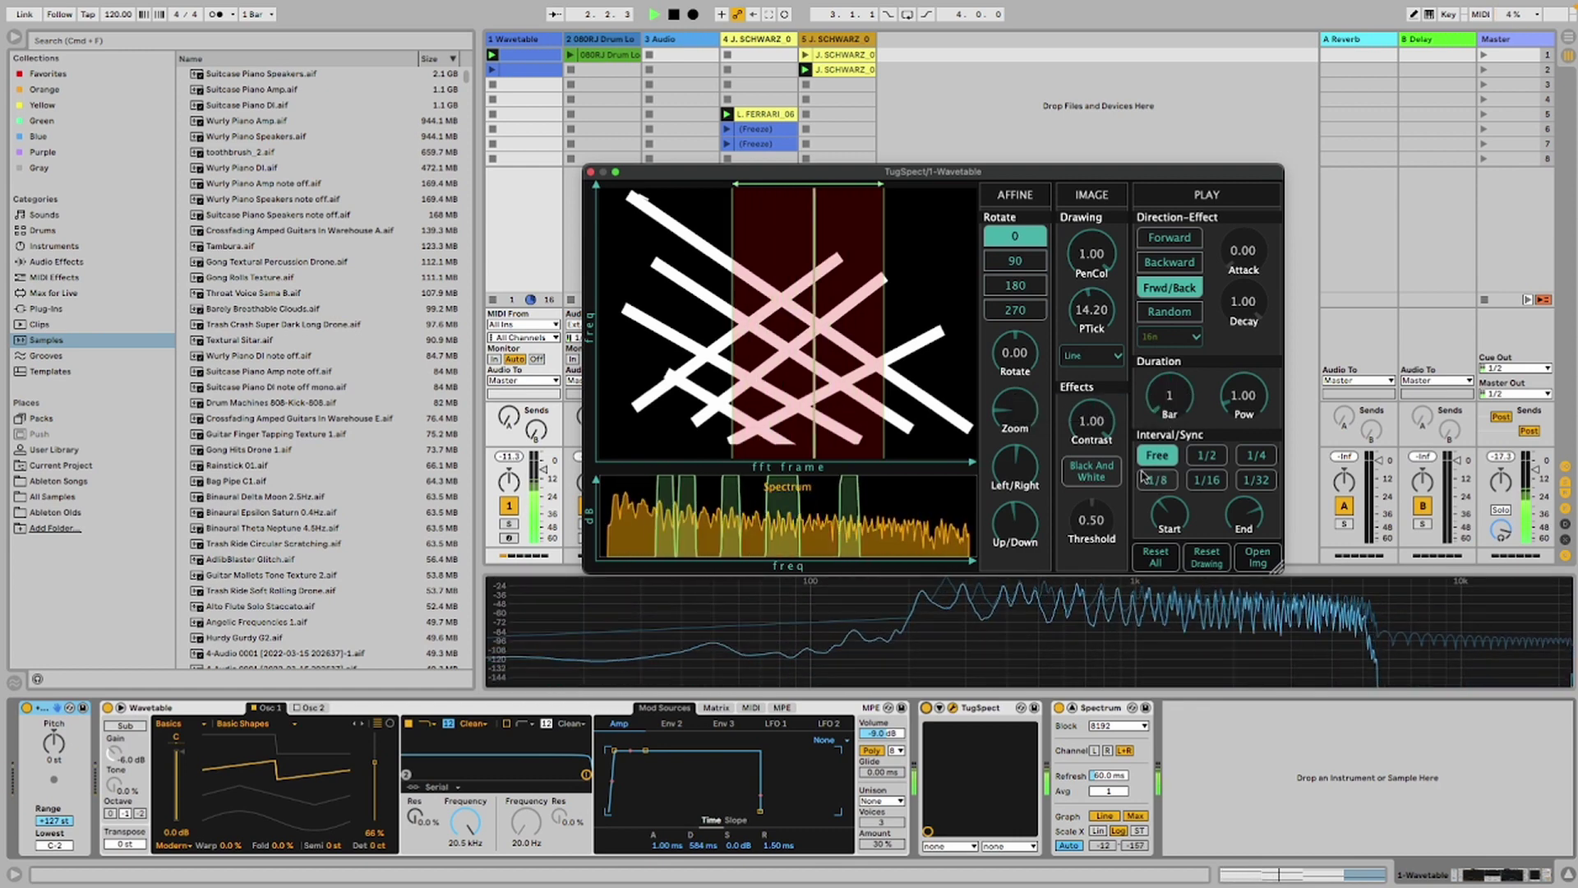
key(space)
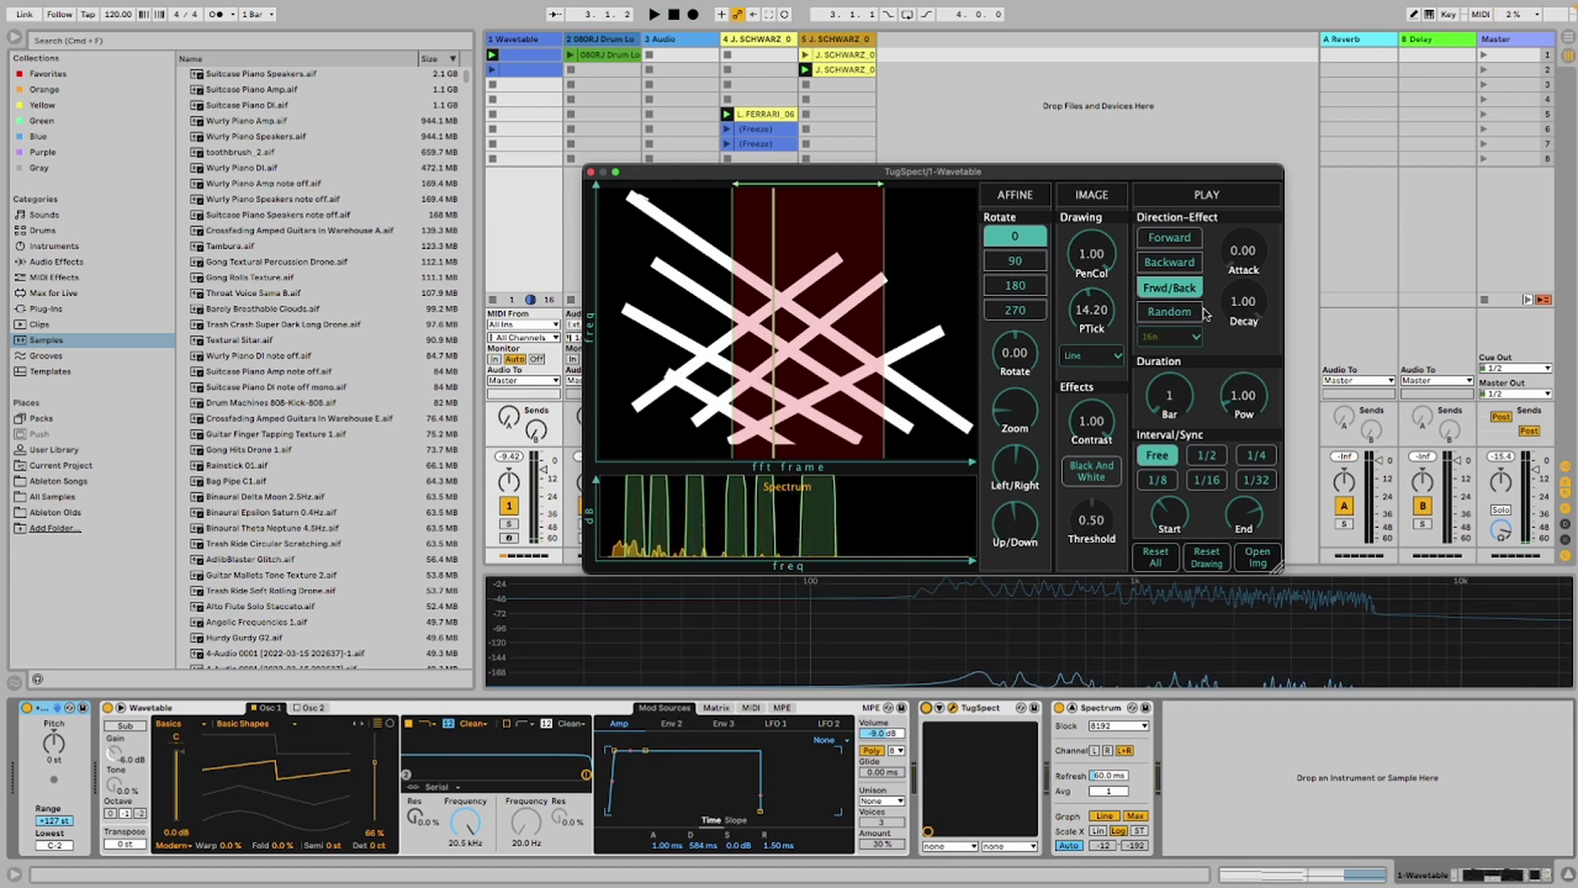
Switch the direction to Random at a 16n rate, mark a wide play interval across the crossing lines, and start playback
click(1176, 313)
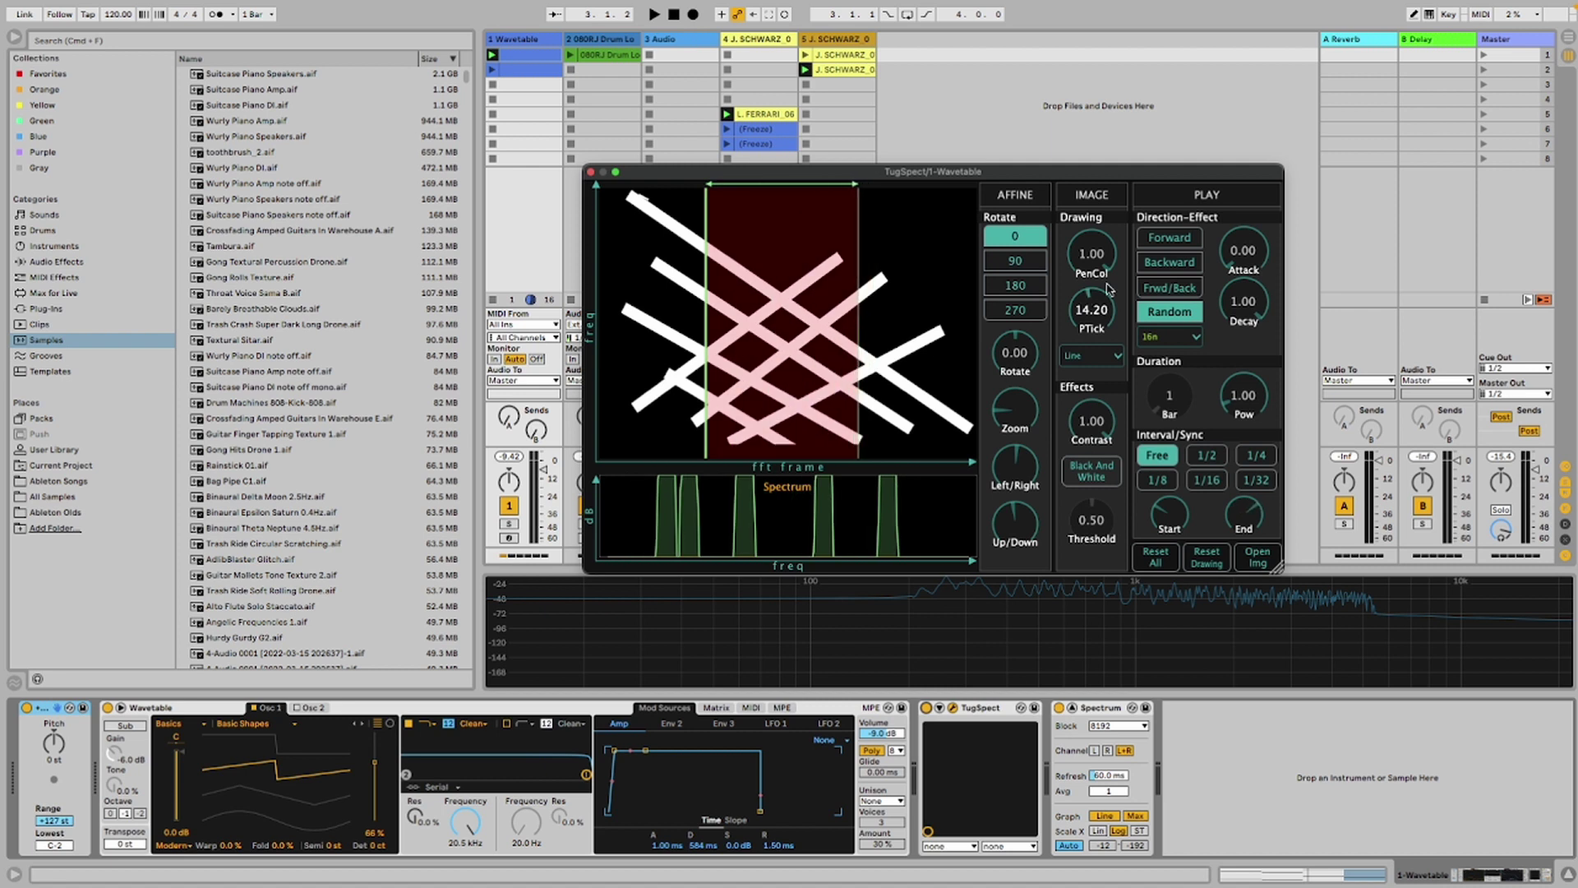
click(1179, 346)
drag(727, 350, 878, 365)
key(space)
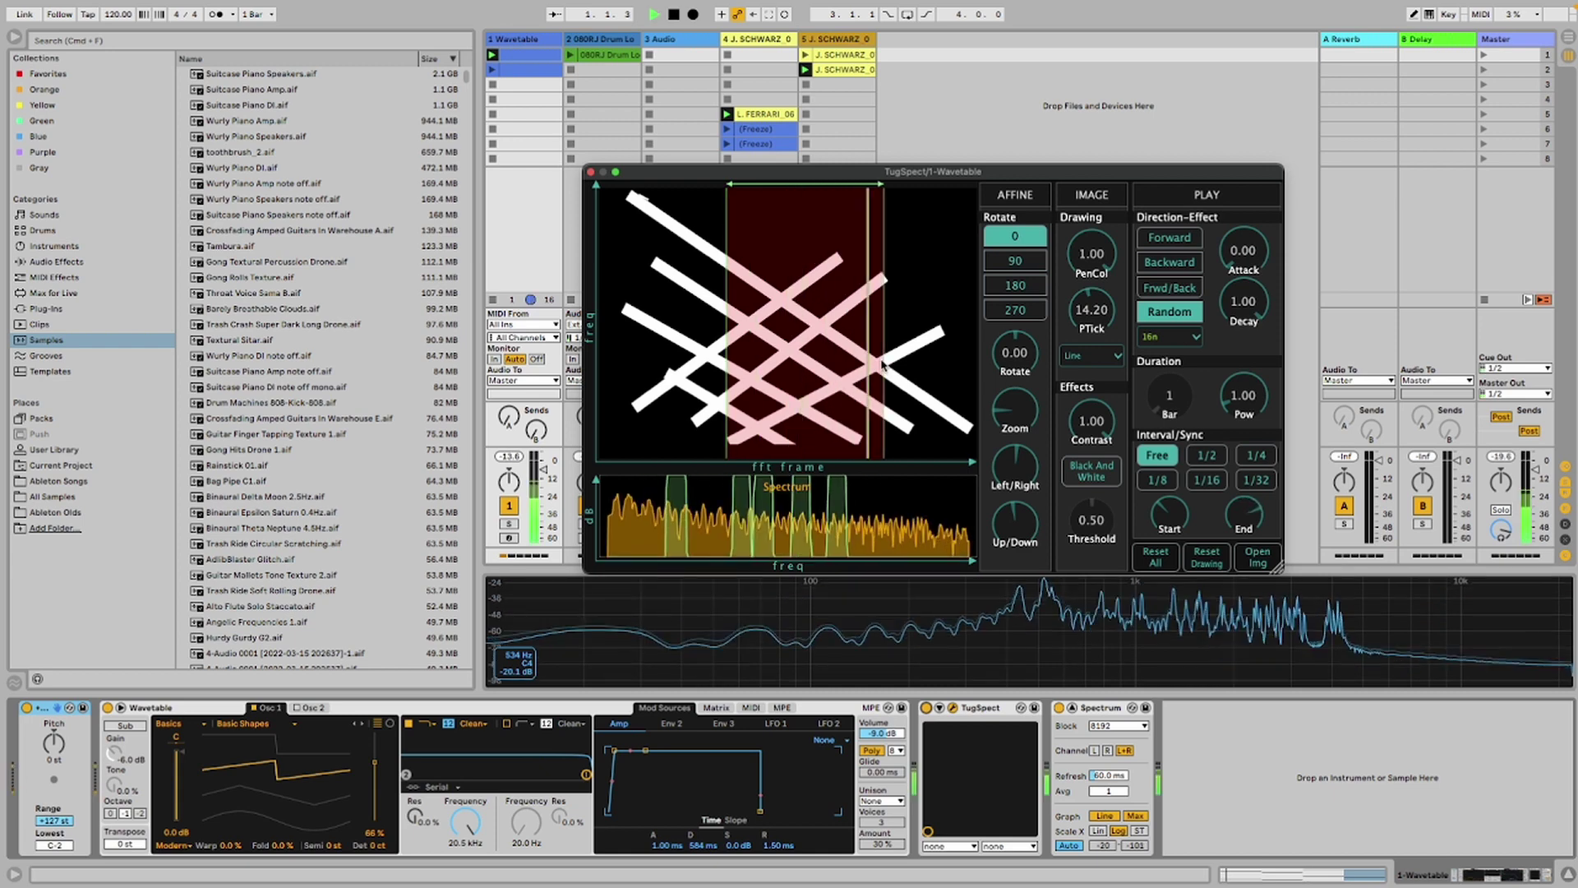
Lower the random playback's Decay to 0.40 and launch the drum loop clip alongside the Wavetable track
drag(1260, 319, 1258, 450)
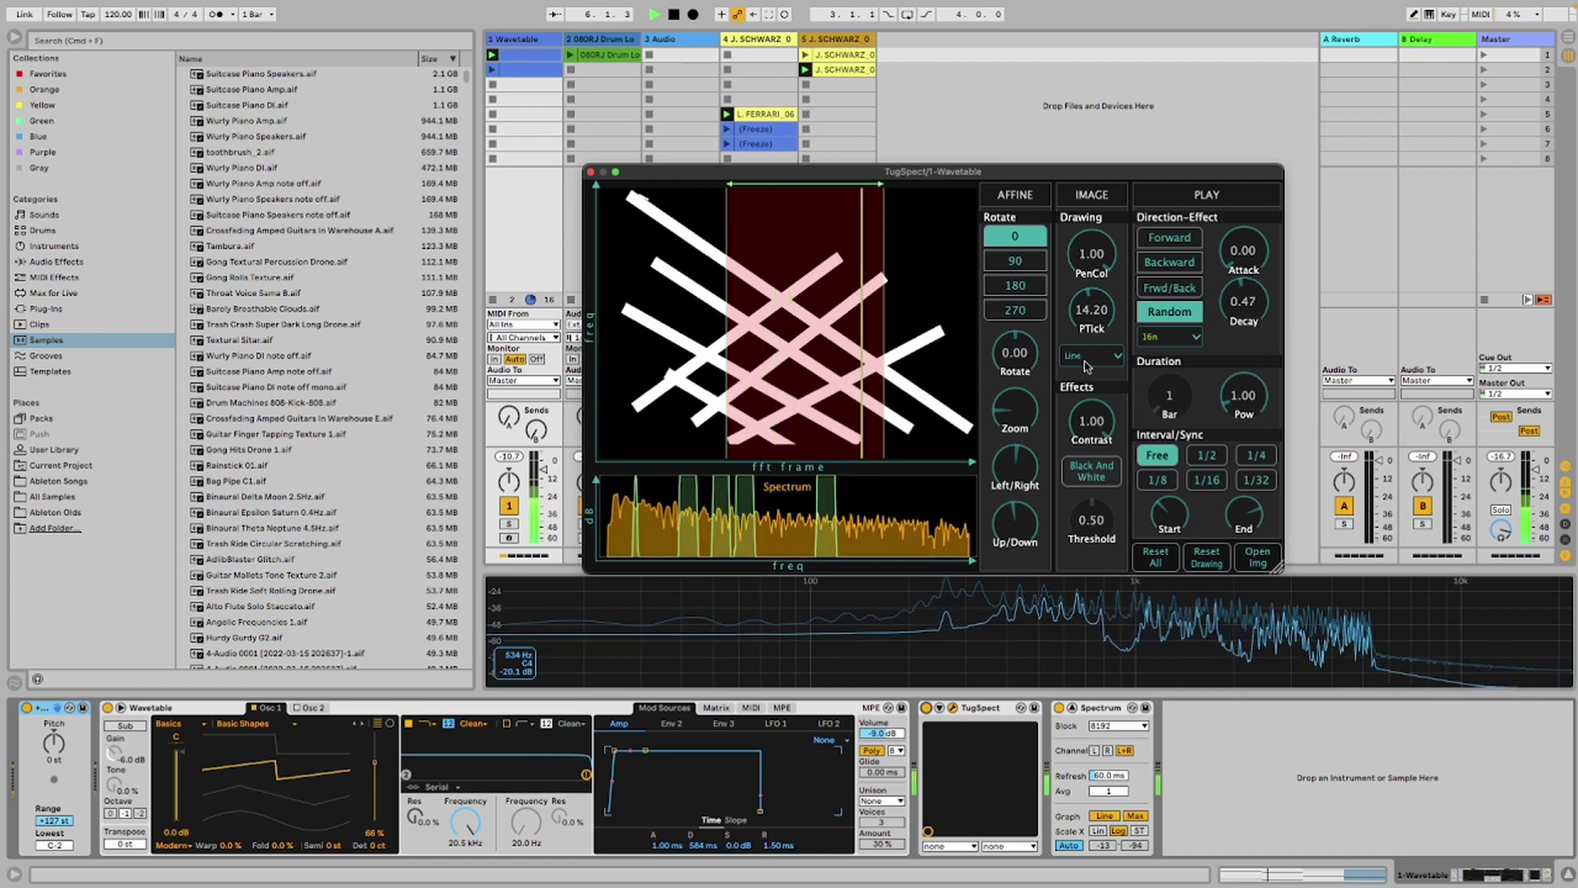
click(577, 60)
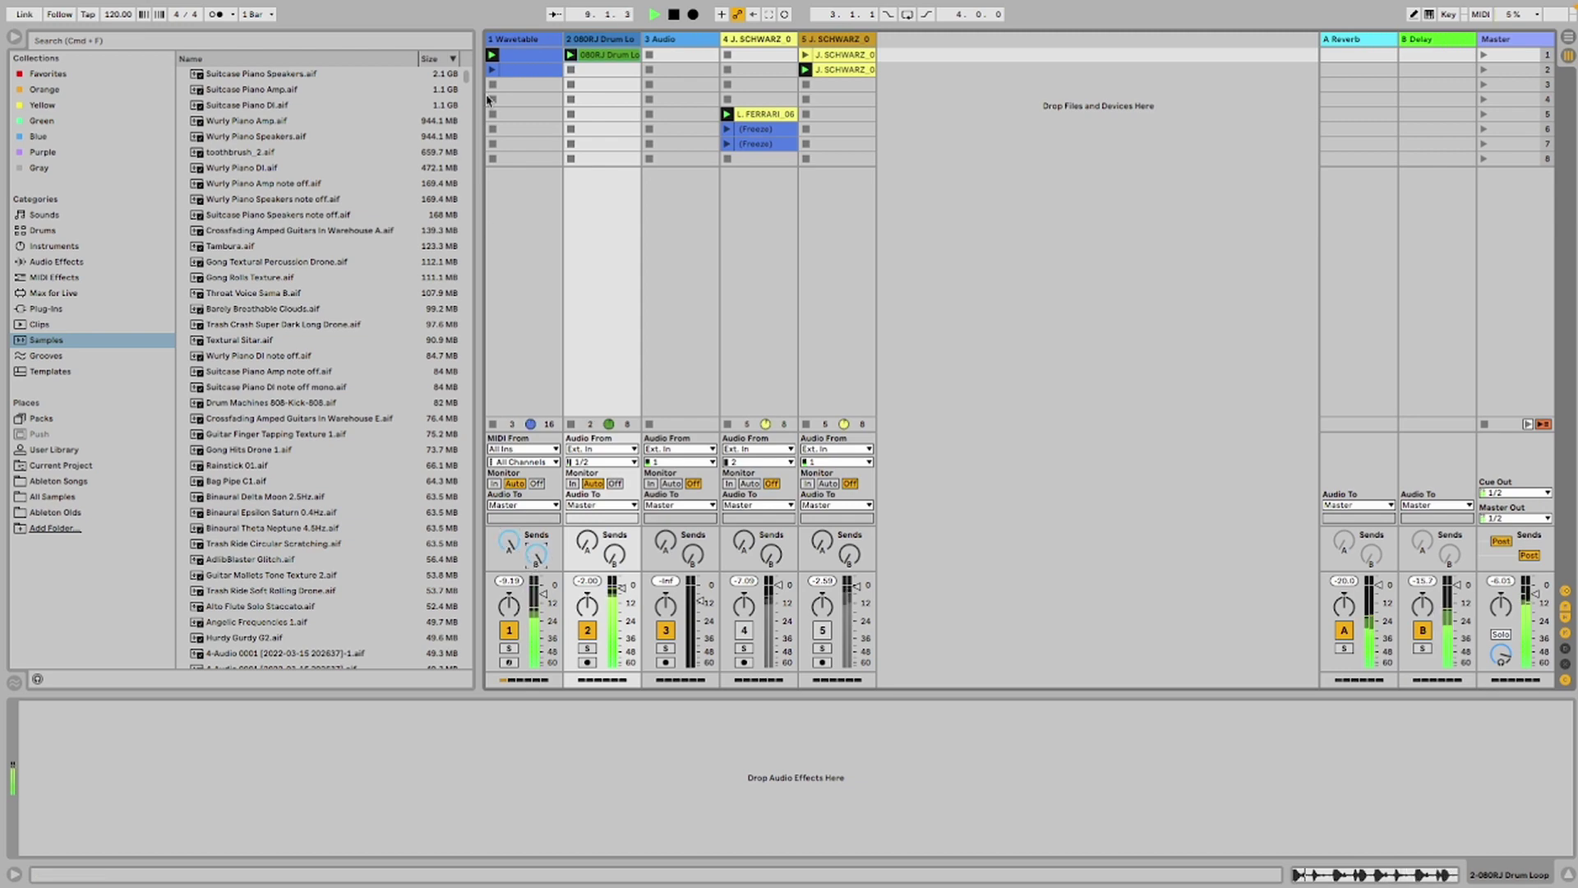
click(518, 49)
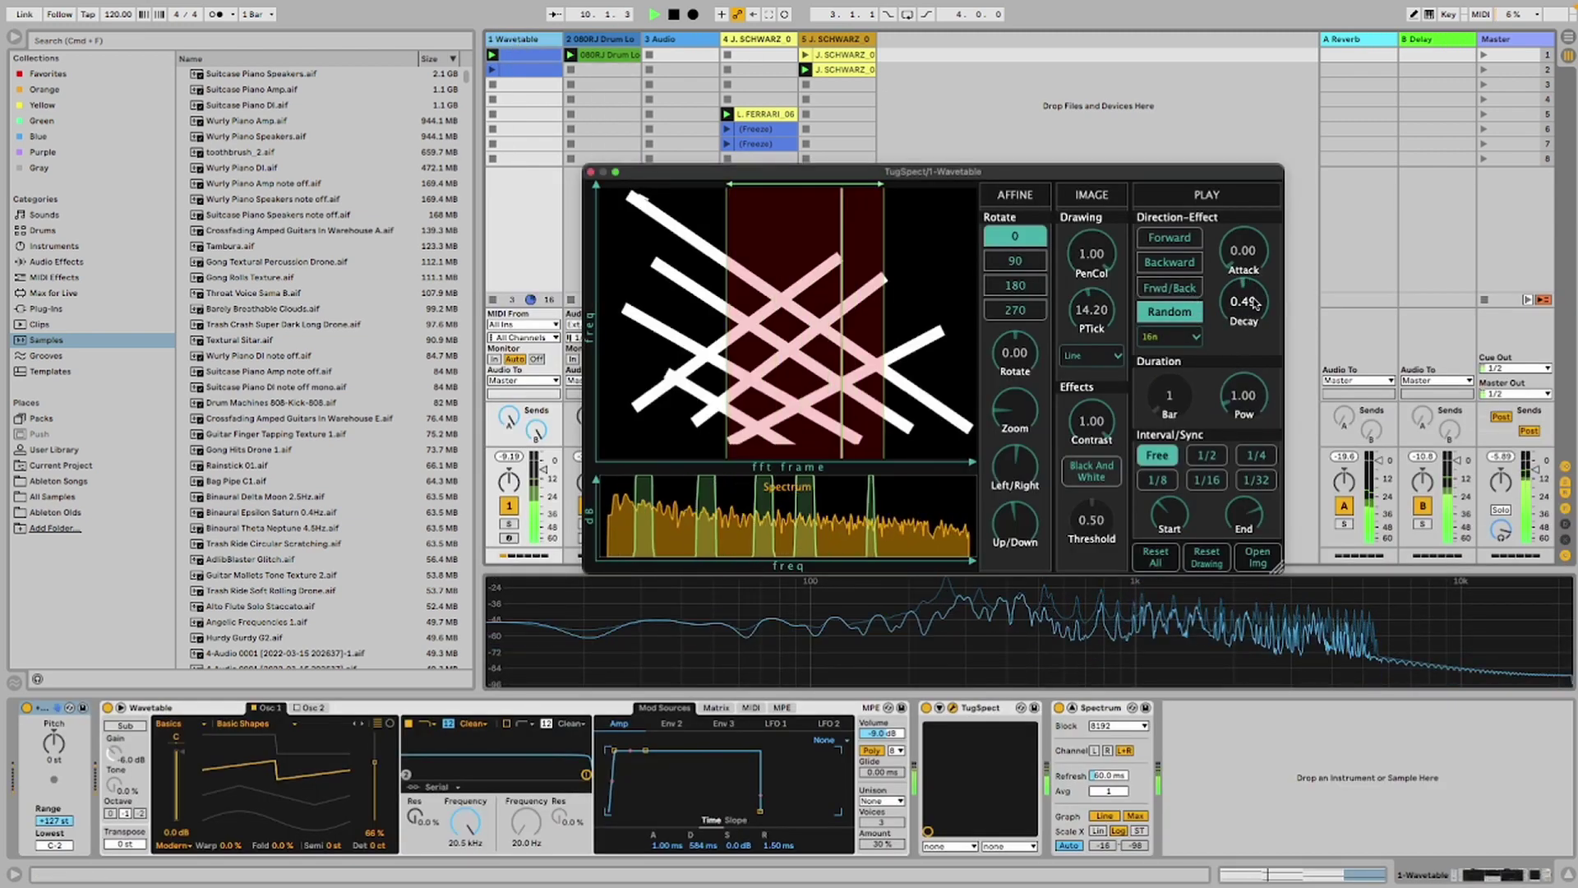
mouse_move(1247, 352)
mouse_down()
mouse_move(1250, 369)
mouse_move(1256, 309)
mouse_move(1261, 376)
mouse_move(1257, 333)
mouse_up()
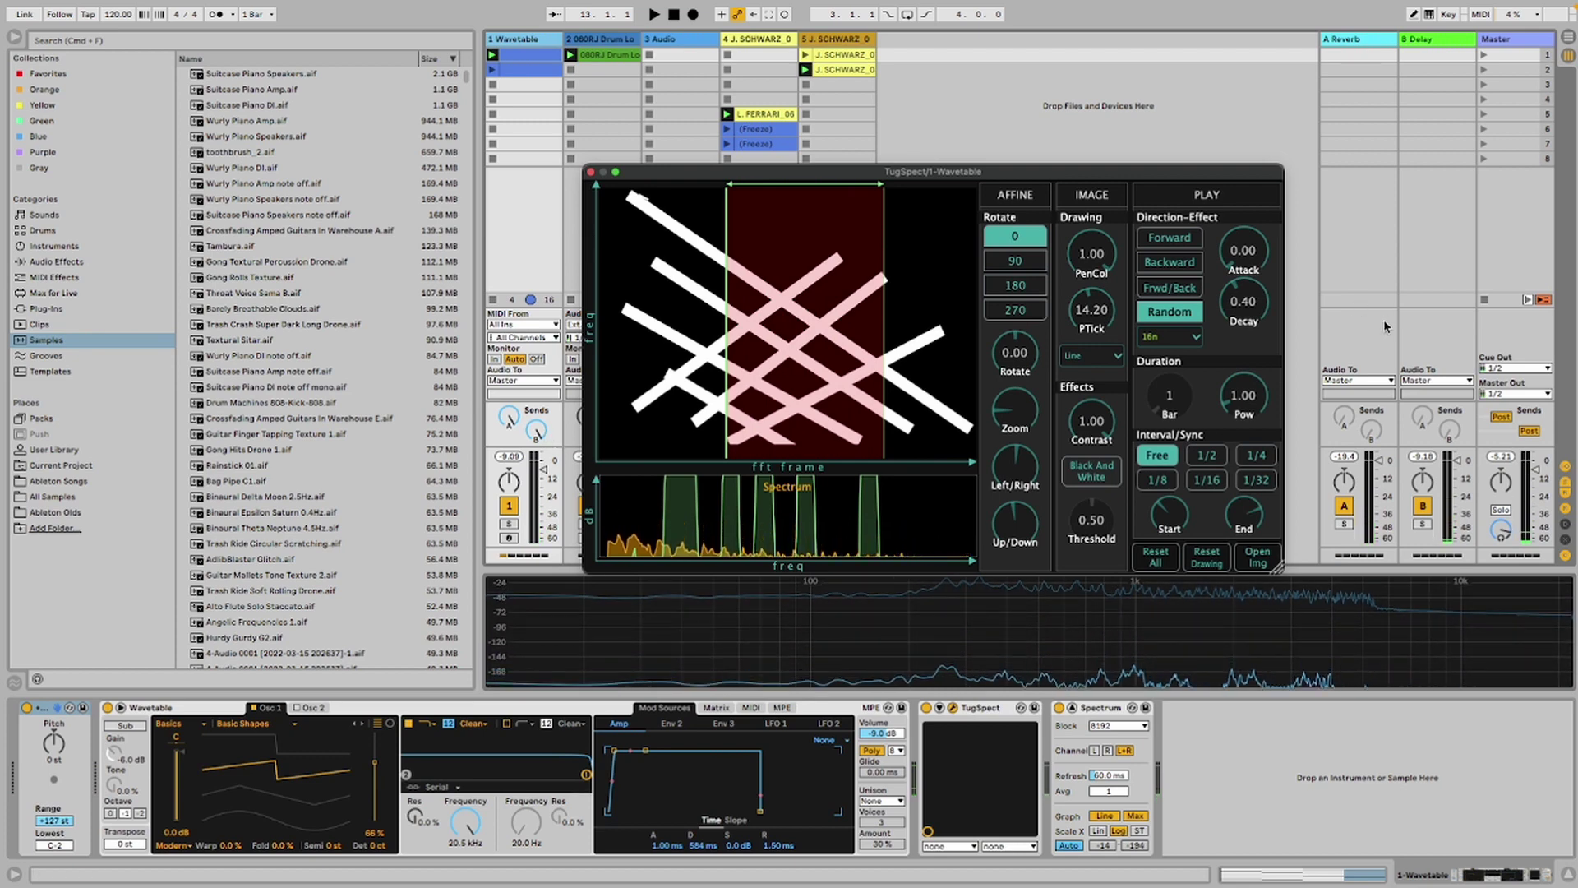
Audition the random playback while raising the Attack to 0.30 and the Decay to 0.84, and stop playback
click(1174, 338)
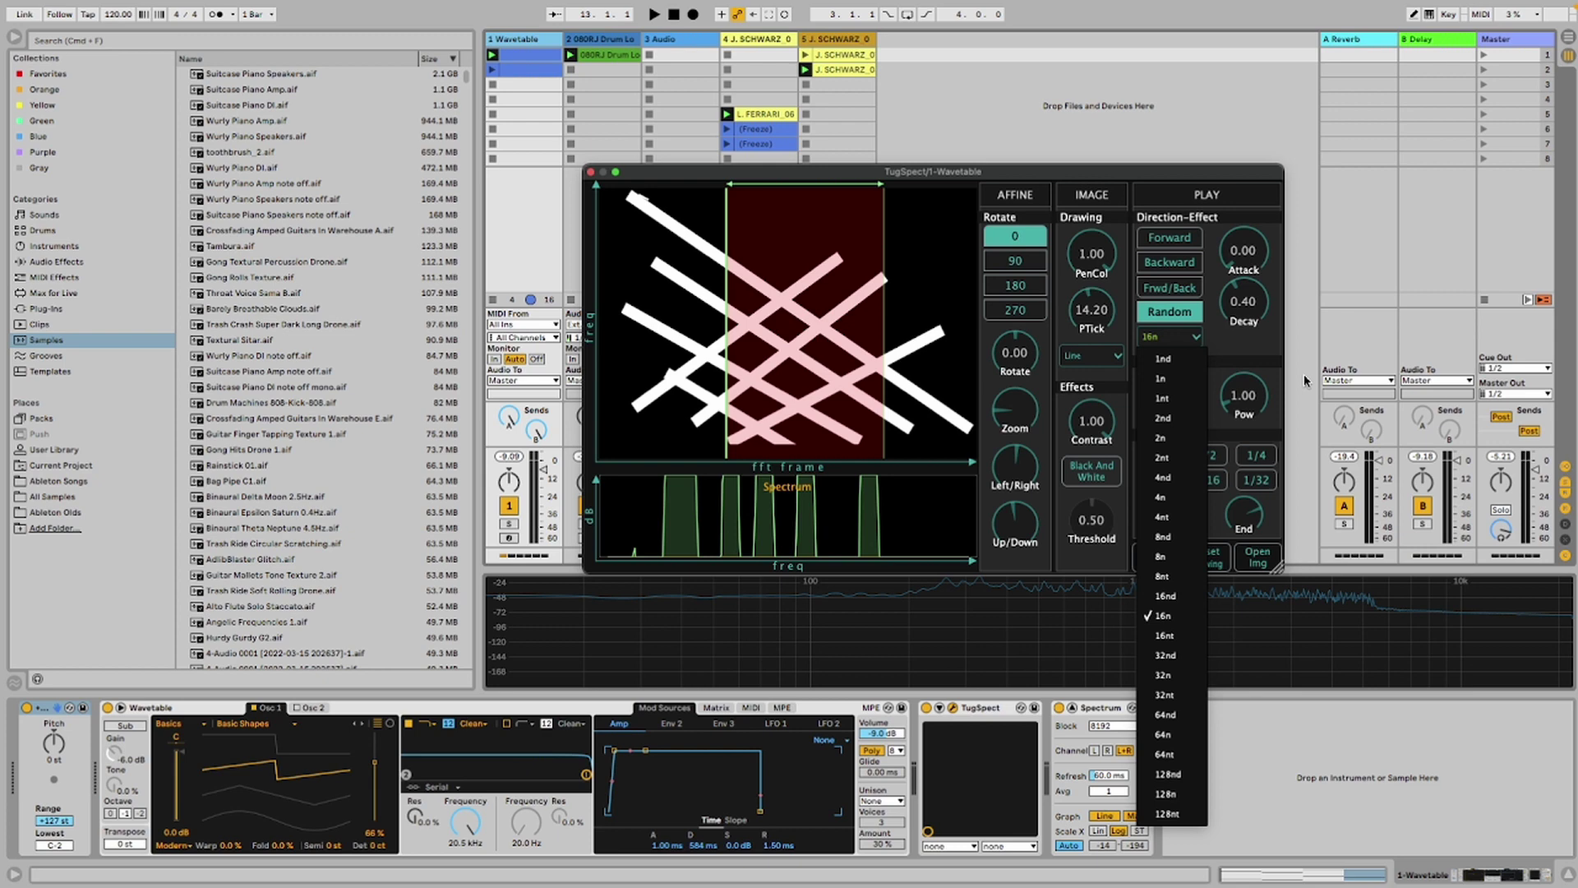
click(1258, 211)
key(space)
drag(1248, 261, 1261, 200)
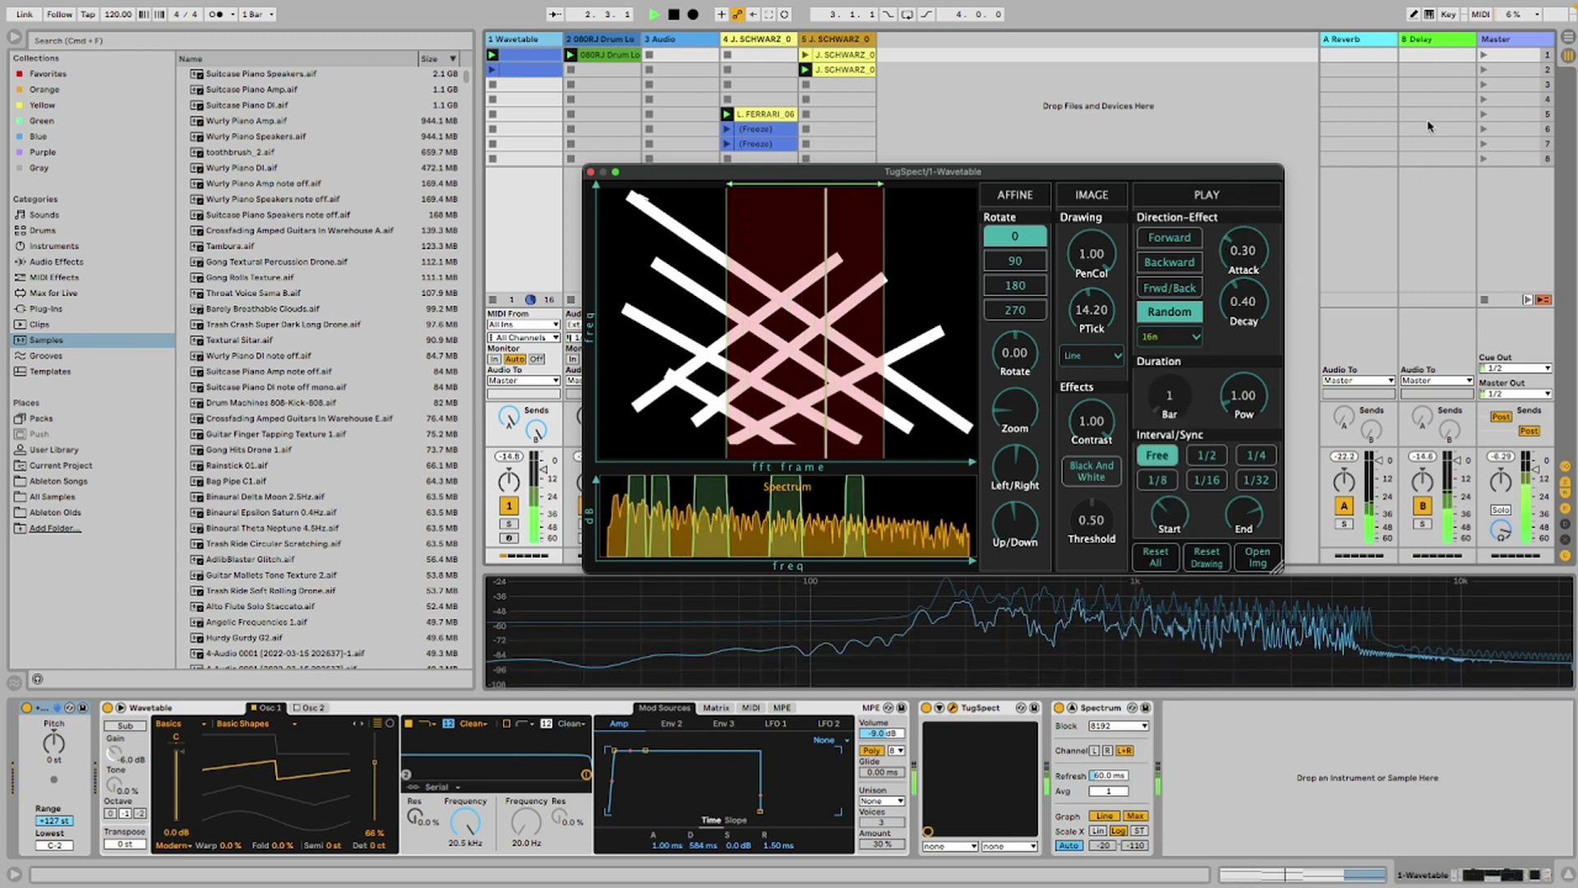
drag(1239, 302, 1269, 205)
key(space)
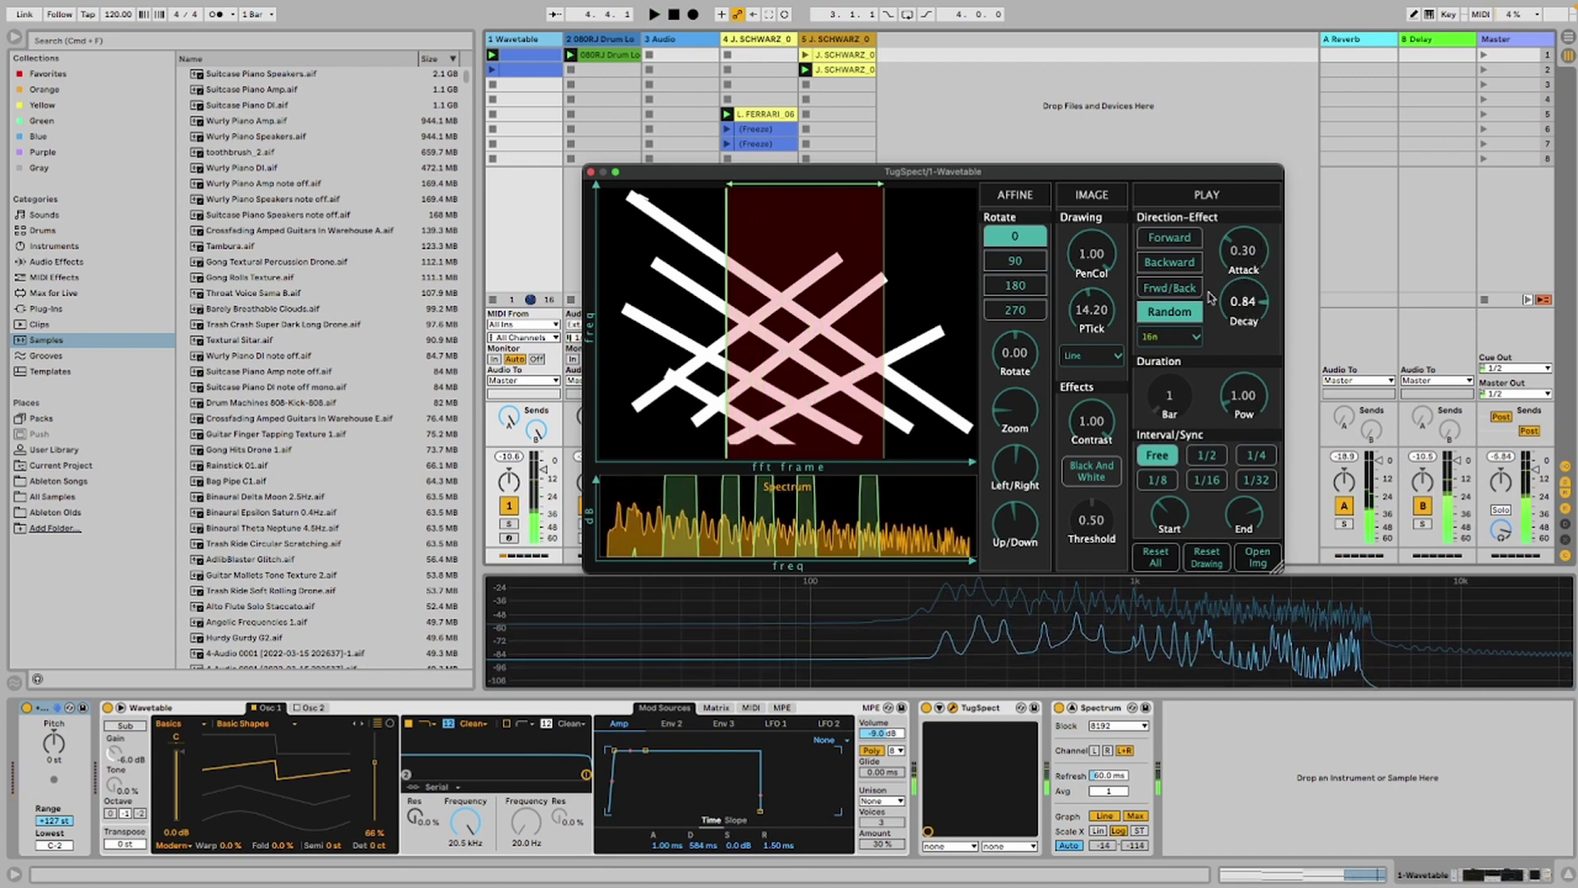
Set the random rate to 1n and restart playback together with the drum loop clip
click(1172, 339)
click(1173, 378)
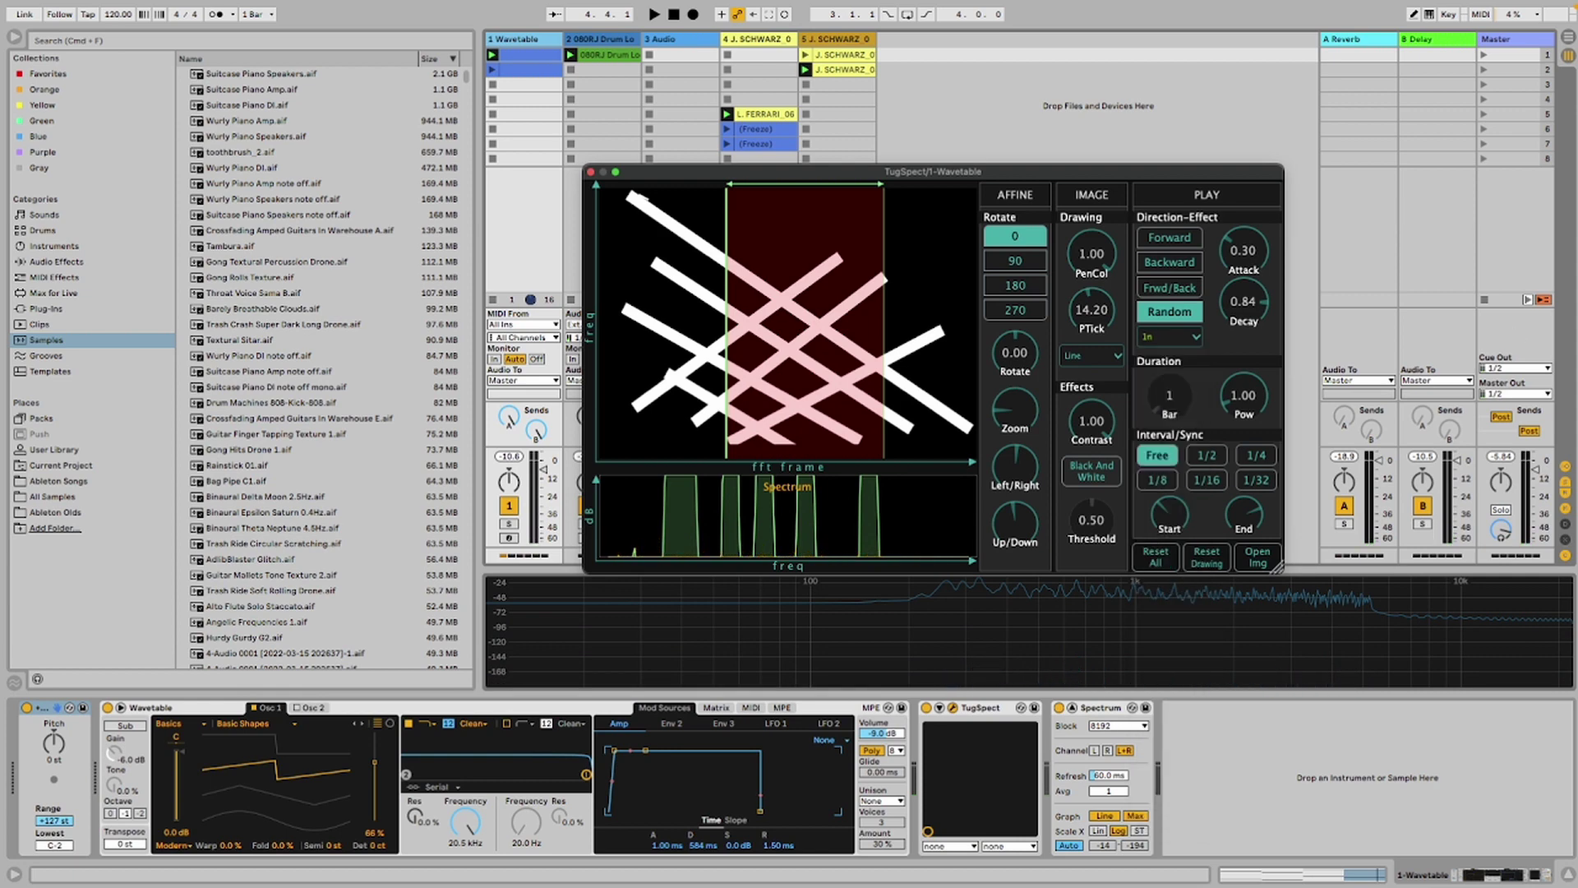
click(569, 56)
key(space)
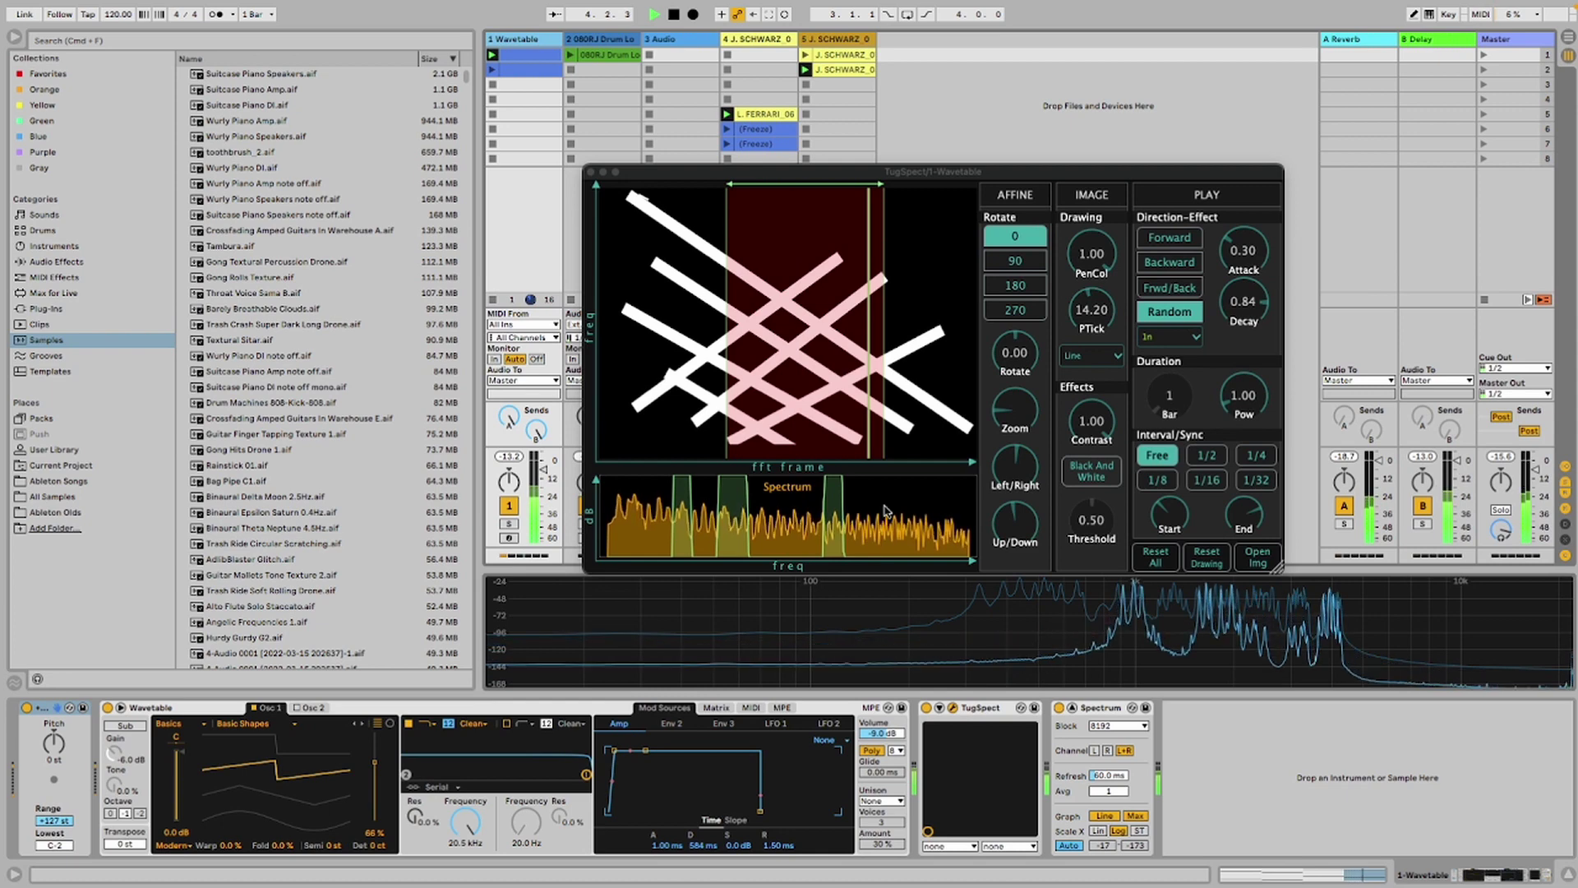
Draw a wide, flat ellipse along the low-frequency edge of the image
click(1091, 355)
click(1093, 399)
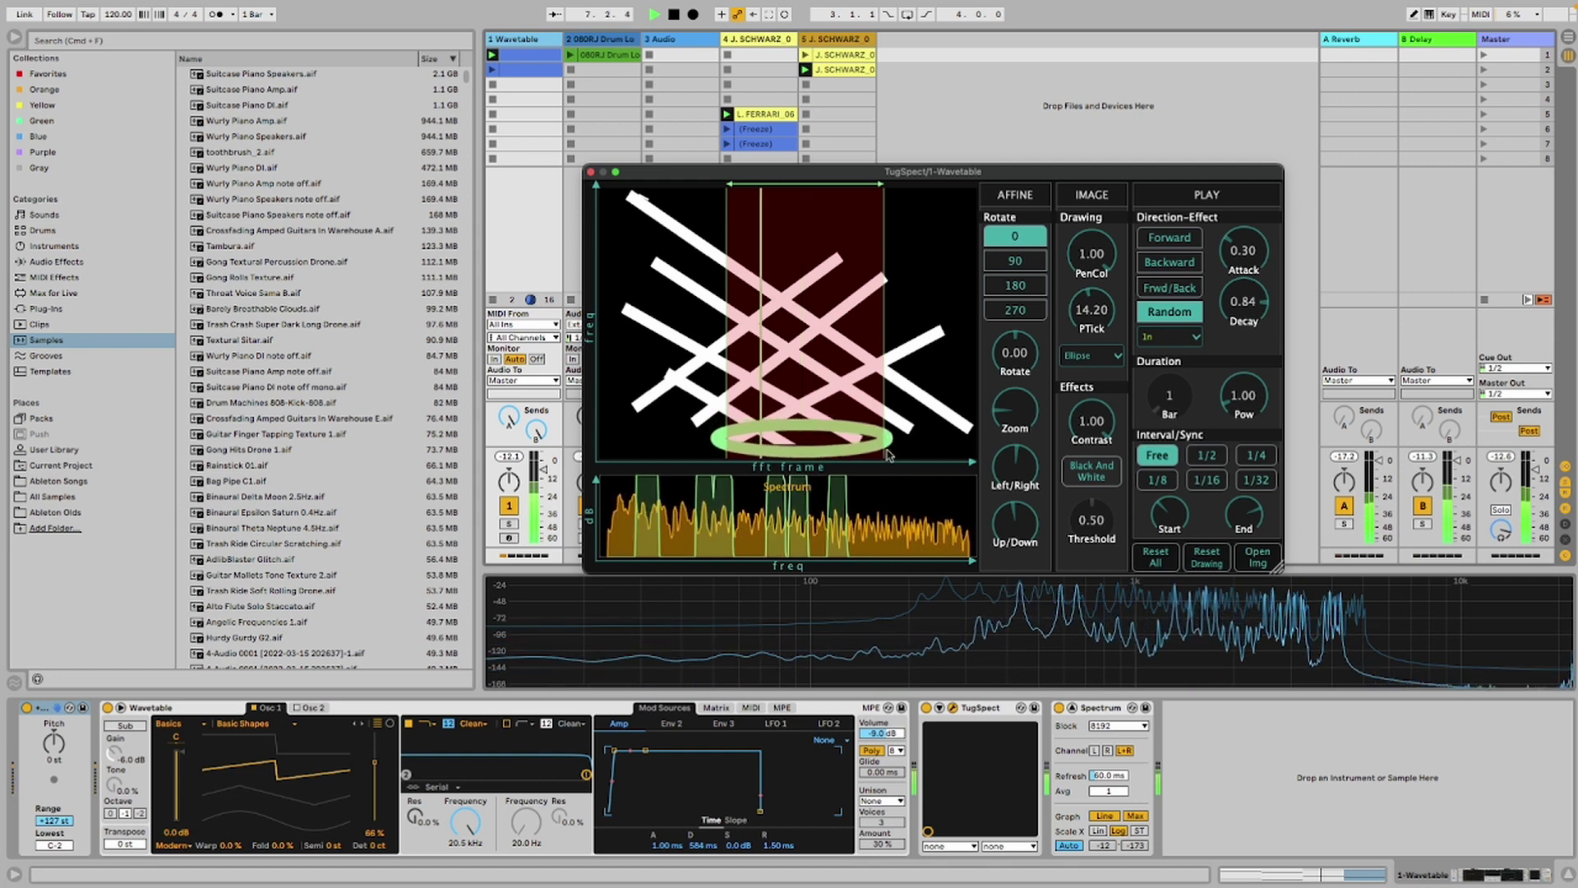
drag(919, 438, 919, 438)
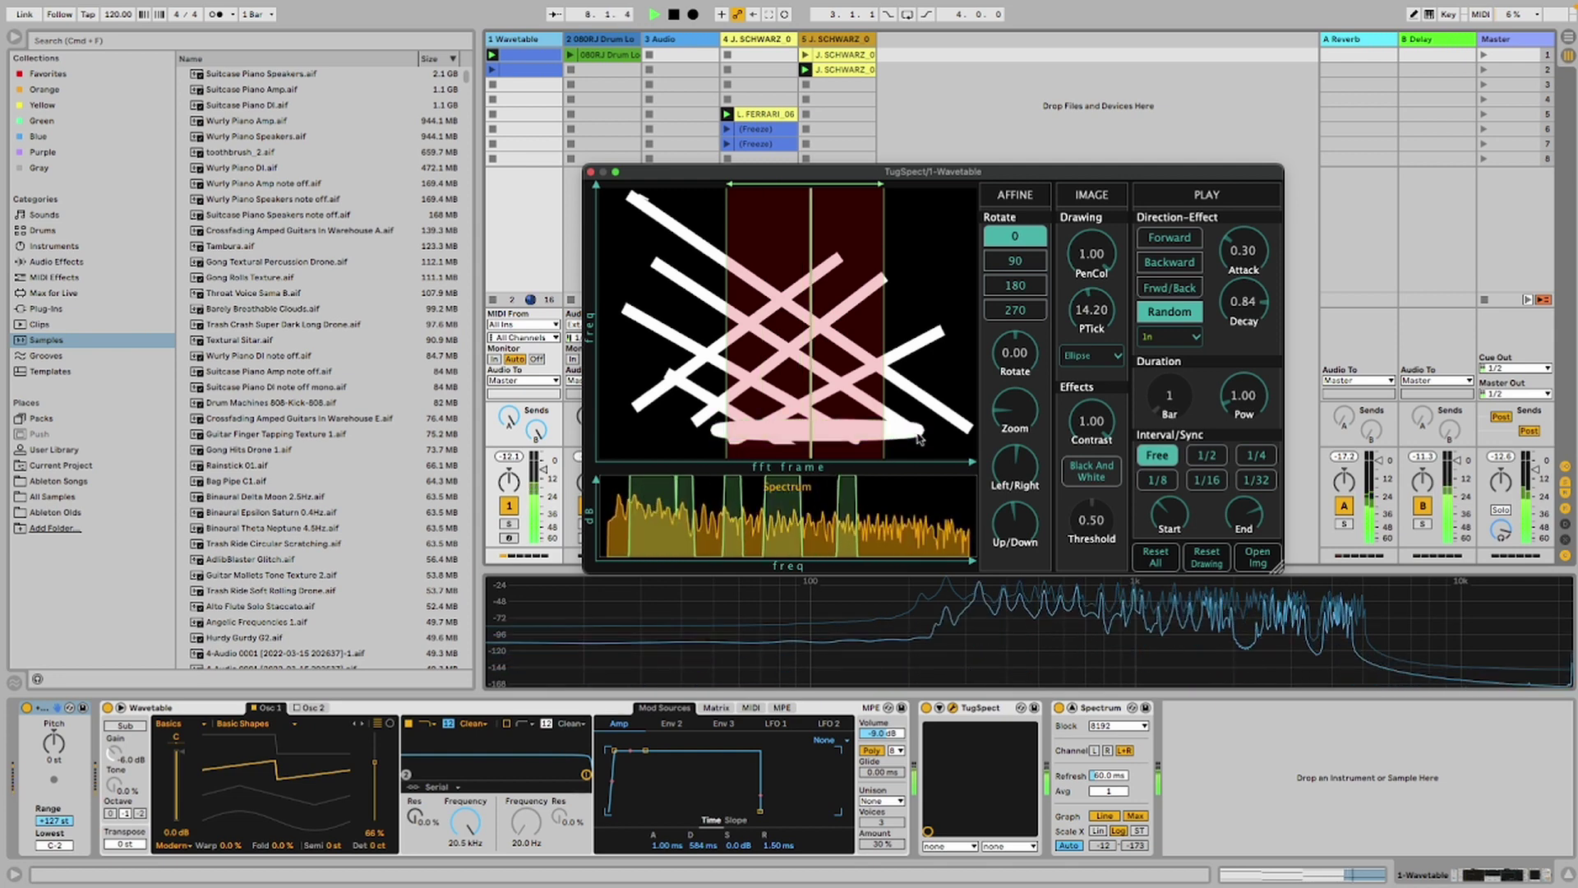
Draw wide FillRect shapes along the low-frequency edge of the image, over the ellipse
click(1099, 355)
click(1096, 461)
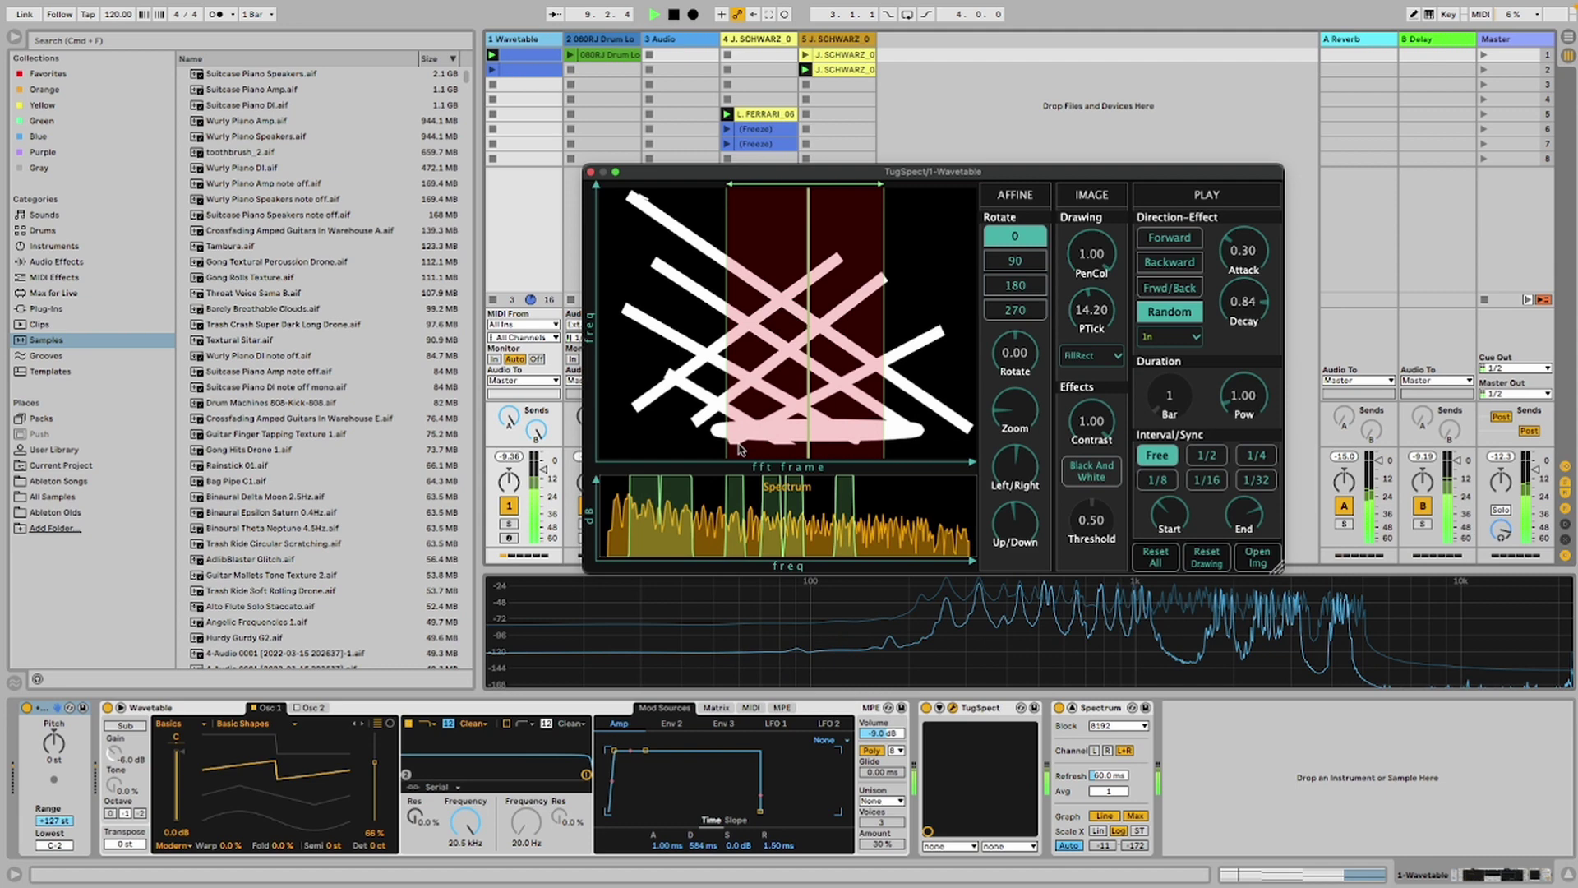
drag(927, 462, 934, 462)
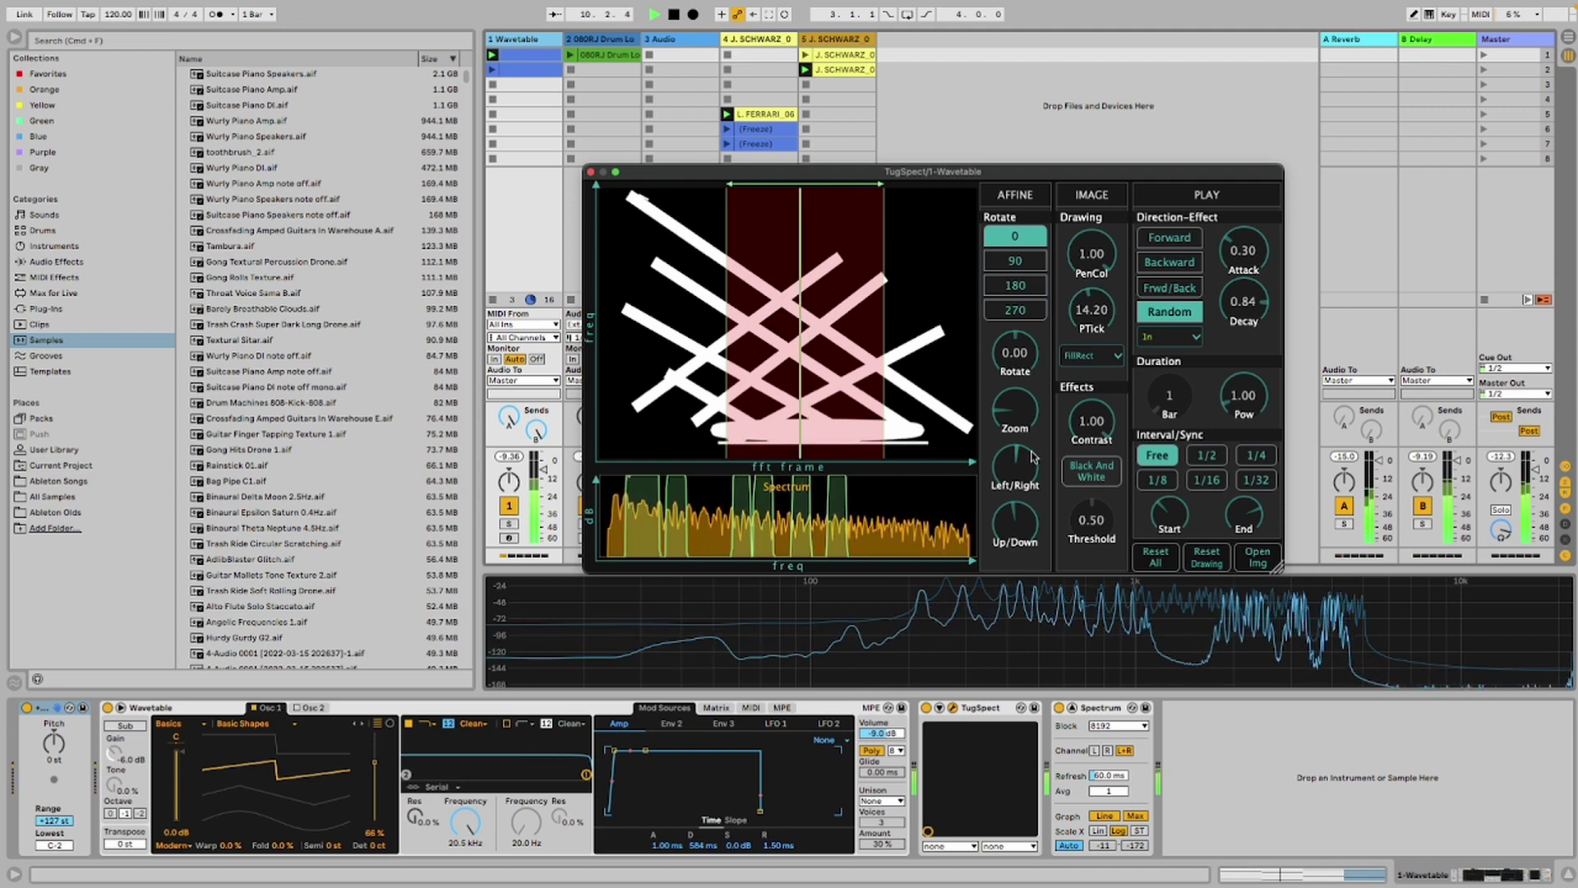
drag(795, 448, 922, 451)
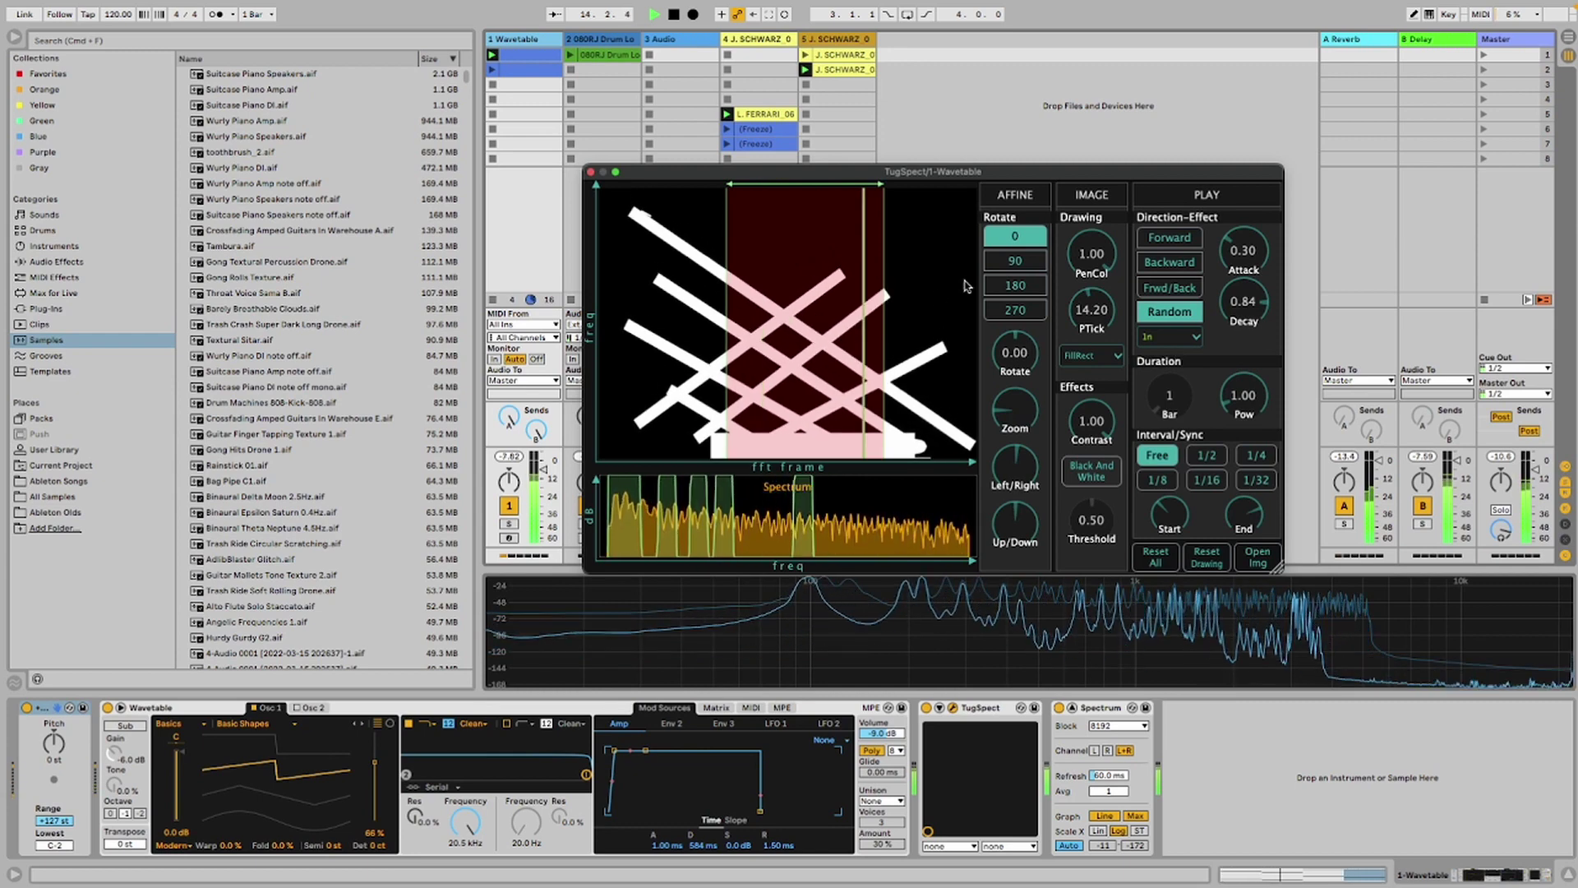
Stop playback, change the direction to Forward, and play the drawing again
key(space)
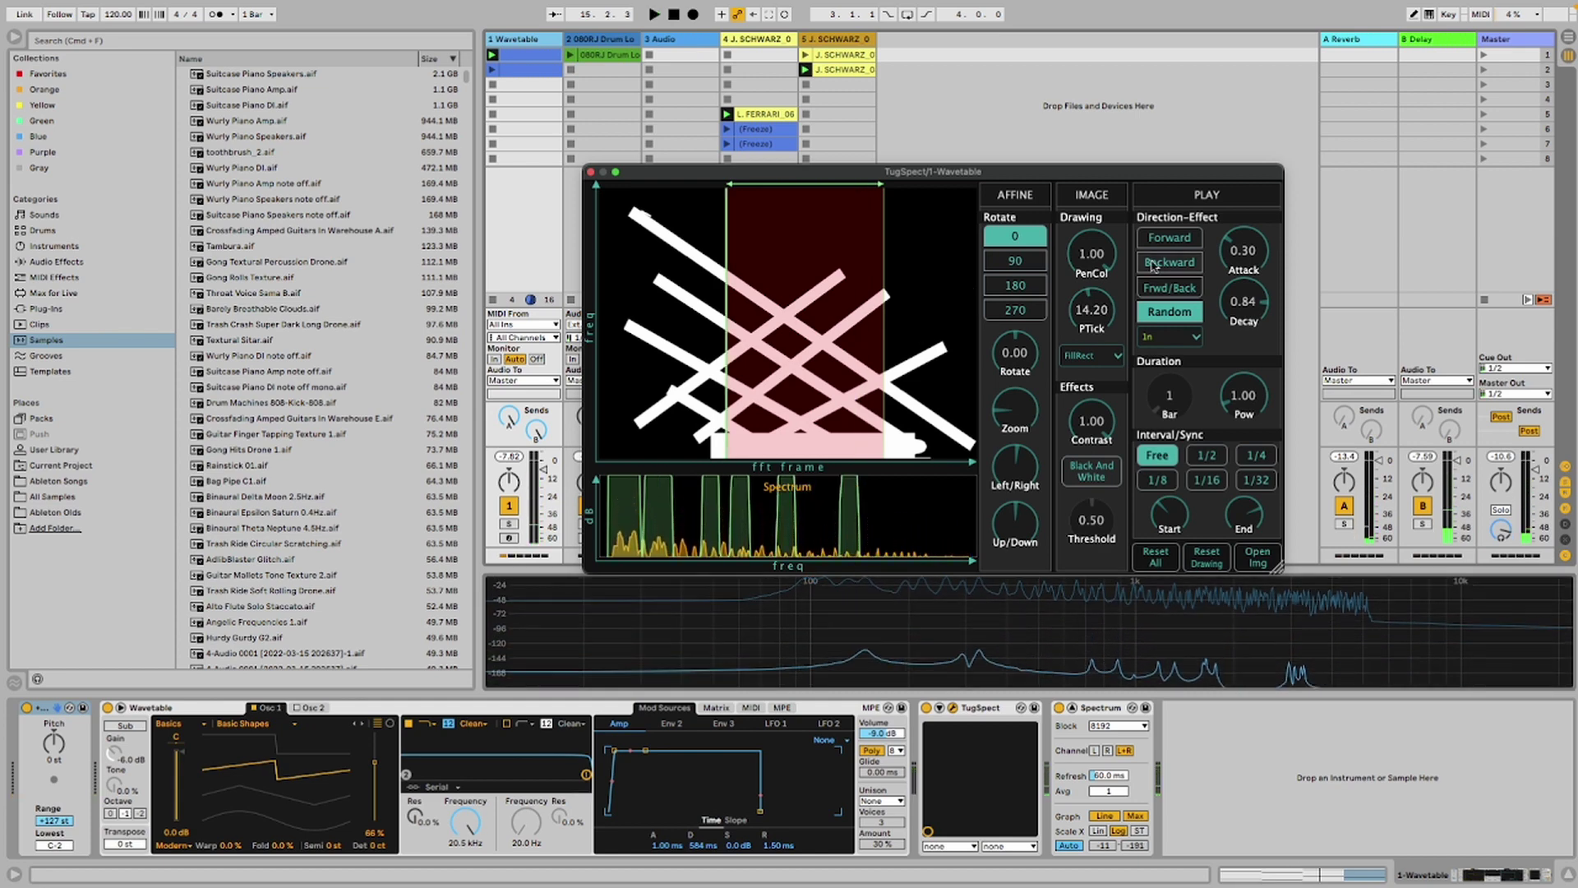
click(1171, 240)
key(space)
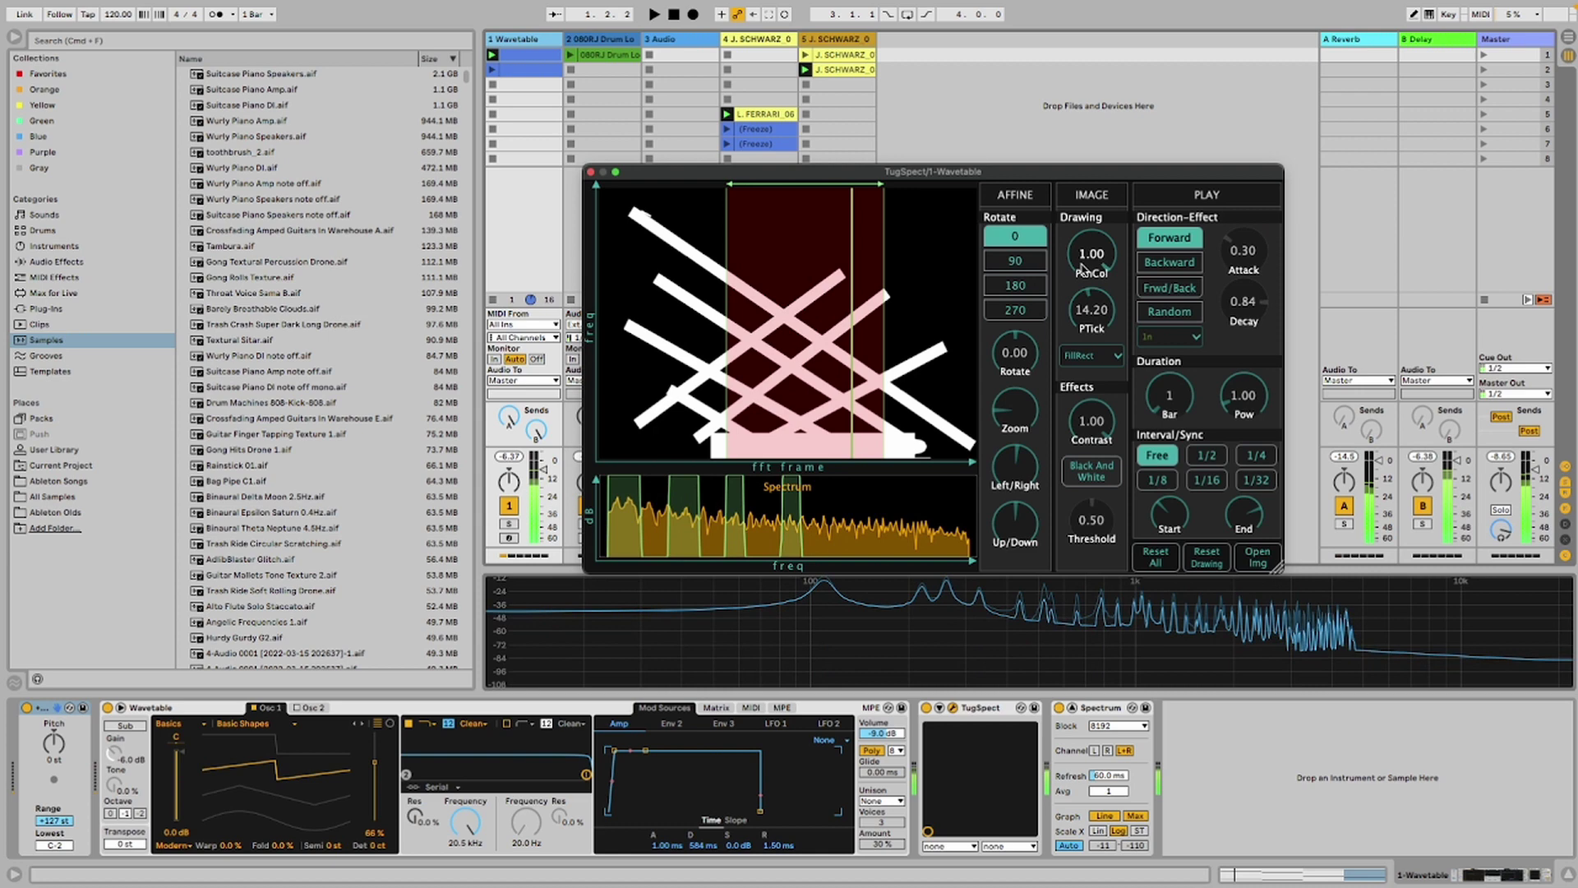
Turn down the Wavetable track's sends, launch the drum loop clip during playback, and return to the Wavetable track
click(512, 418)
key(space)
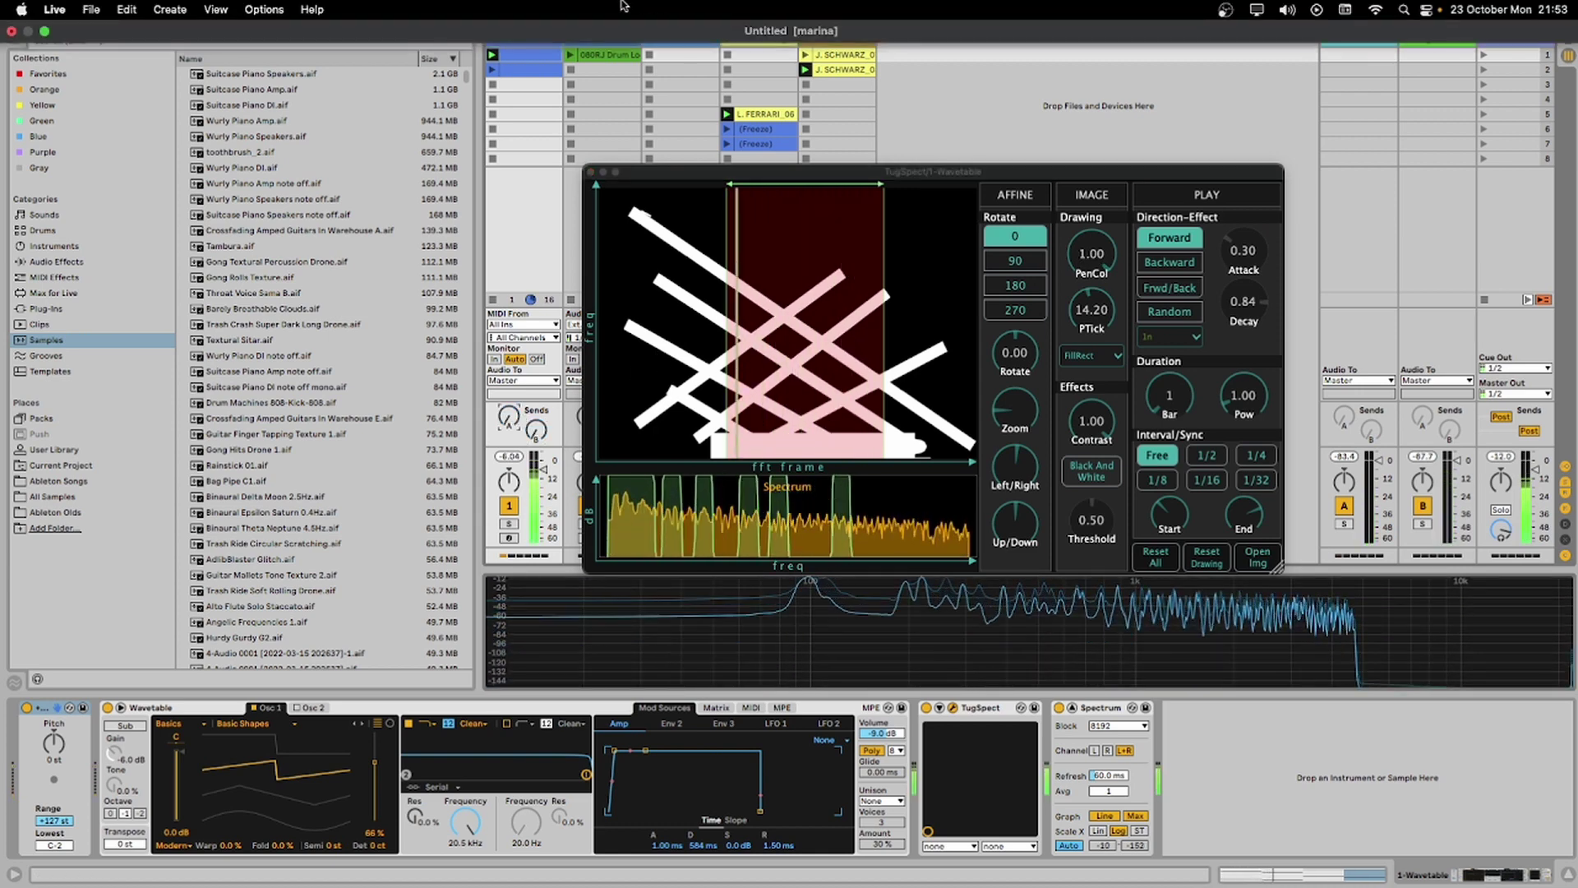
click(572, 60)
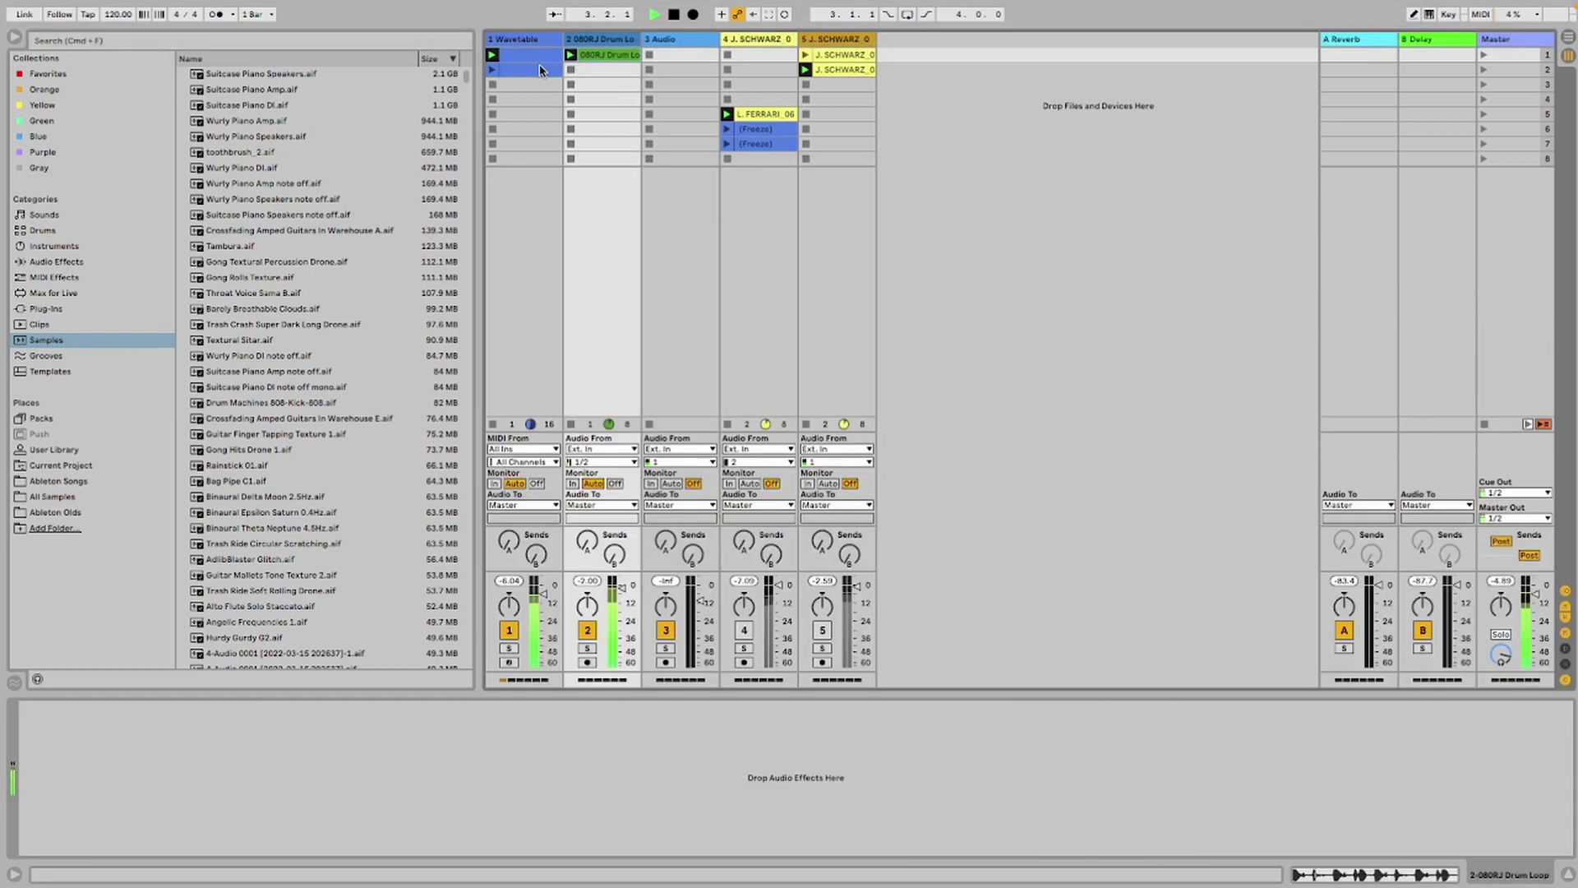
click(533, 44)
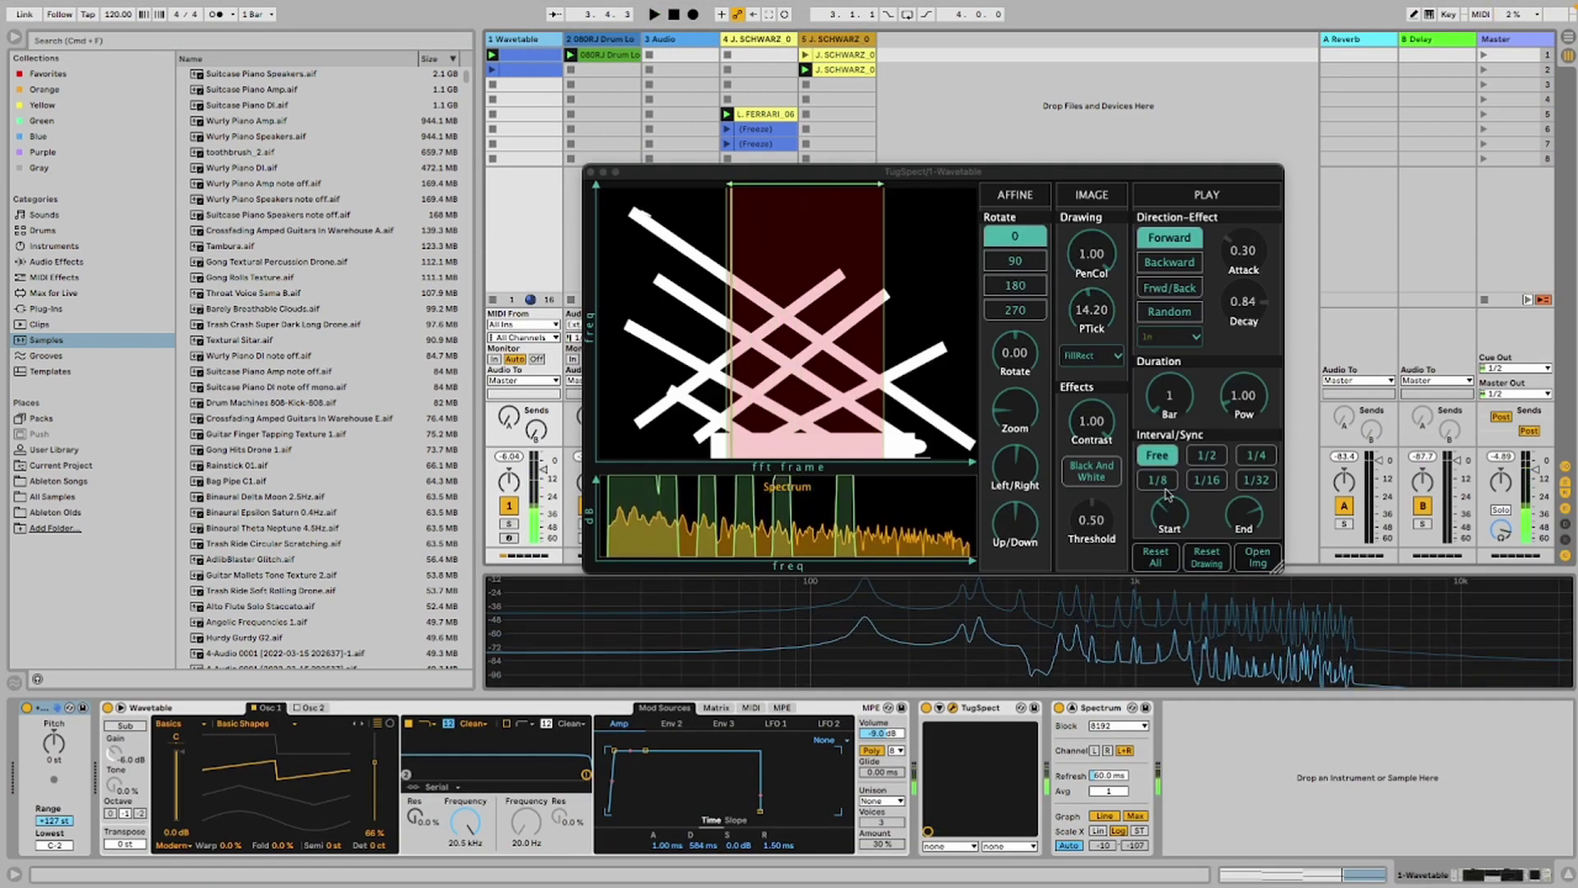
Set the interval sync to 1/16, restrict the play interval to one grid division before the centre, and start playback
click(1207, 480)
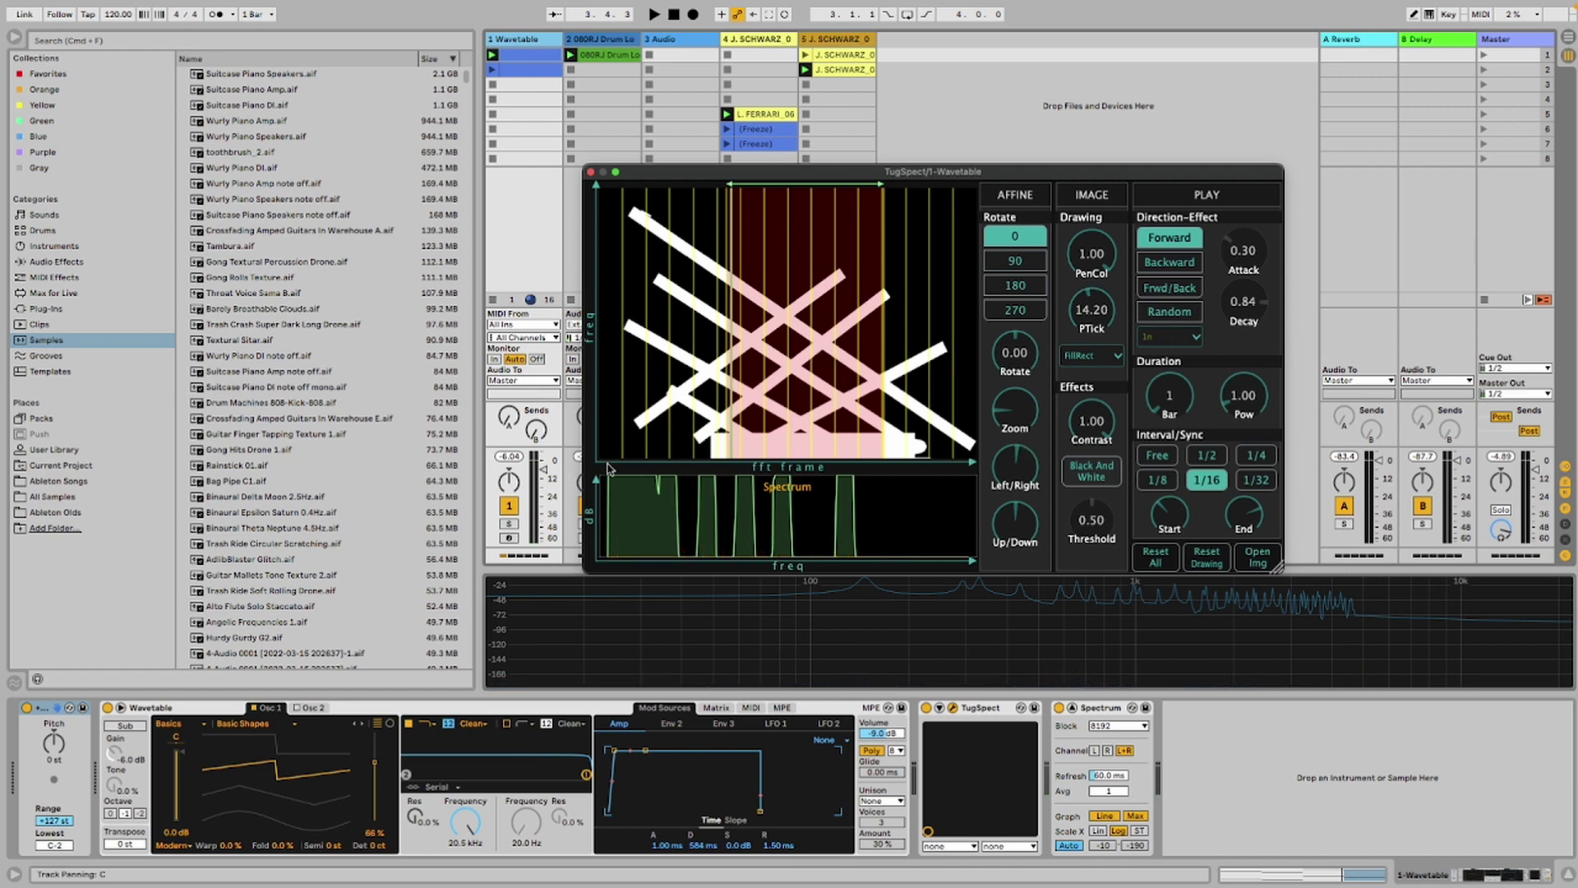
mouse_move(741, 335)
mouse_down()
mouse_move(853, 317)
mouse_move(758, 313)
mouse_up()
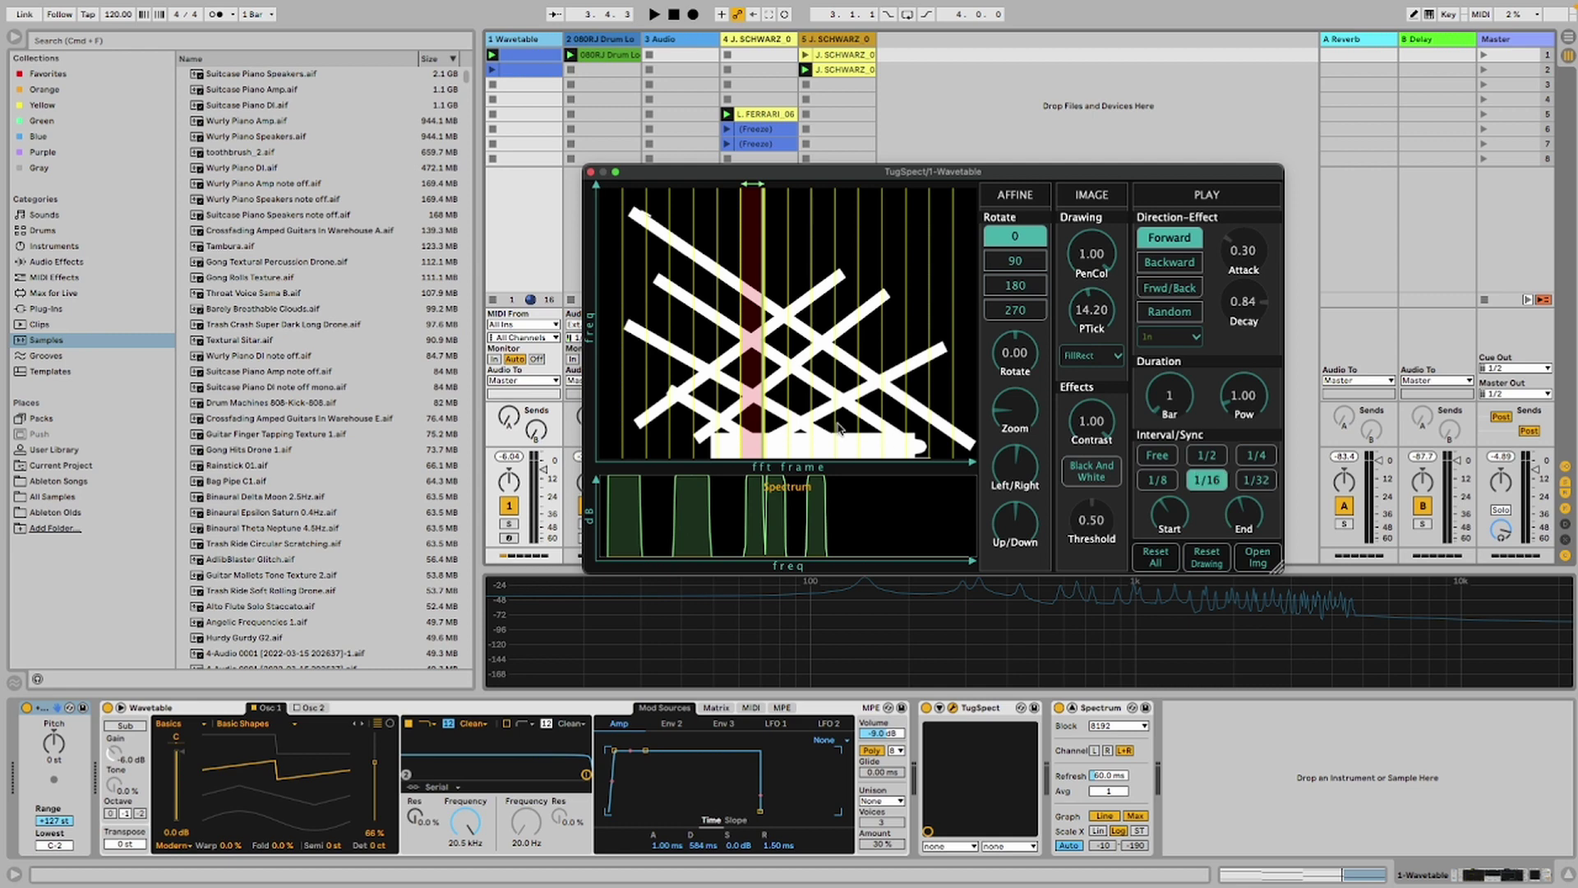
key(space)
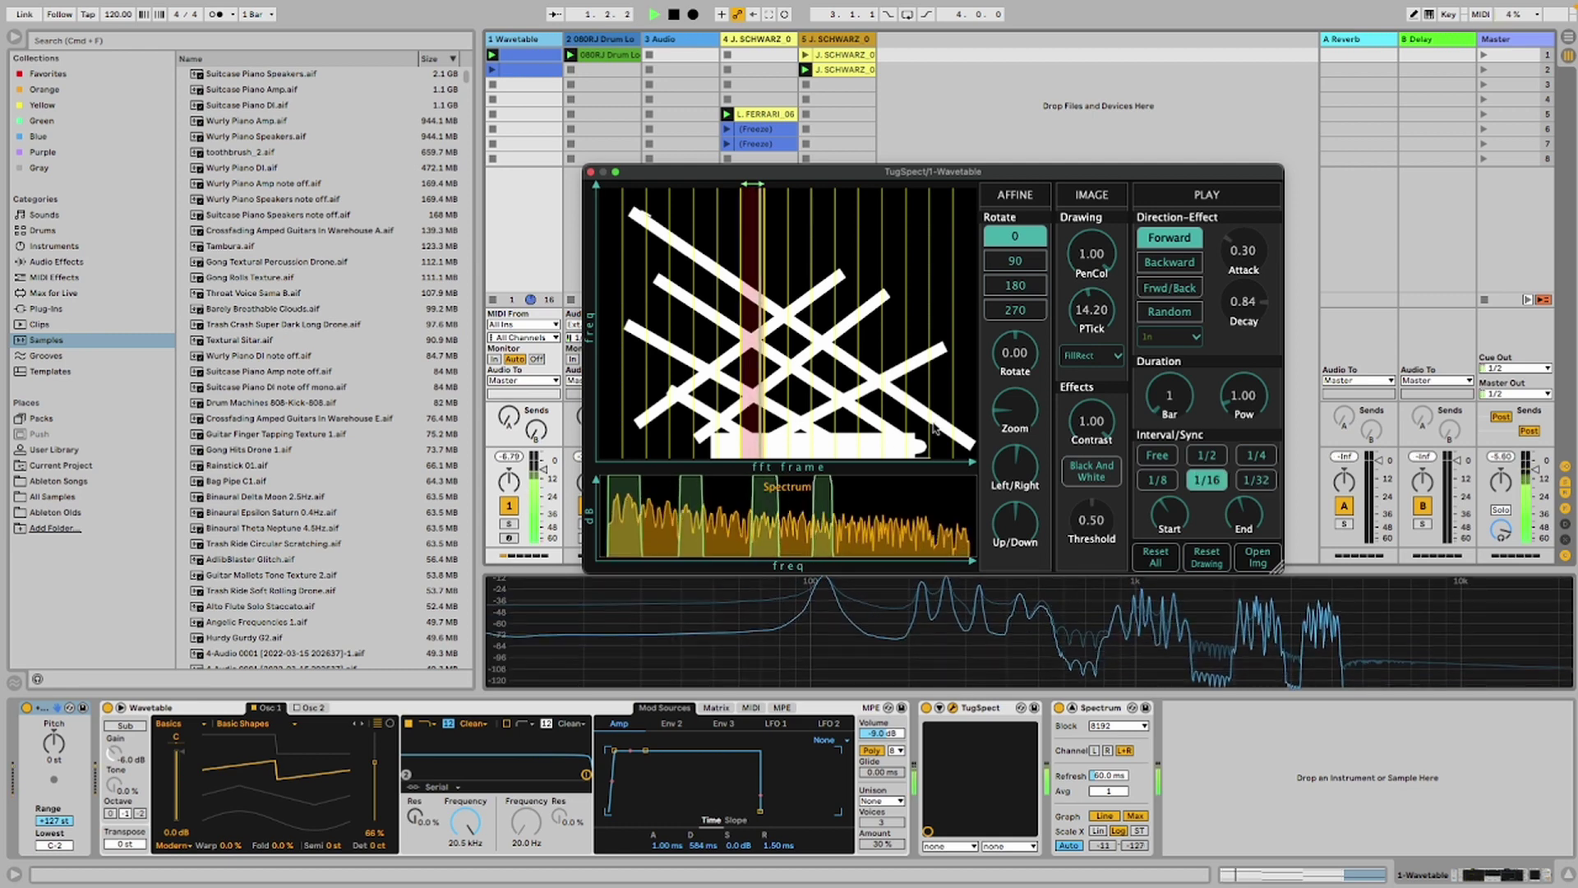
During playback, set the interval sync to 1/32 and the direction to Frwd/Back, moving the play interval across the drawing, and stop playback
click(856, 359)
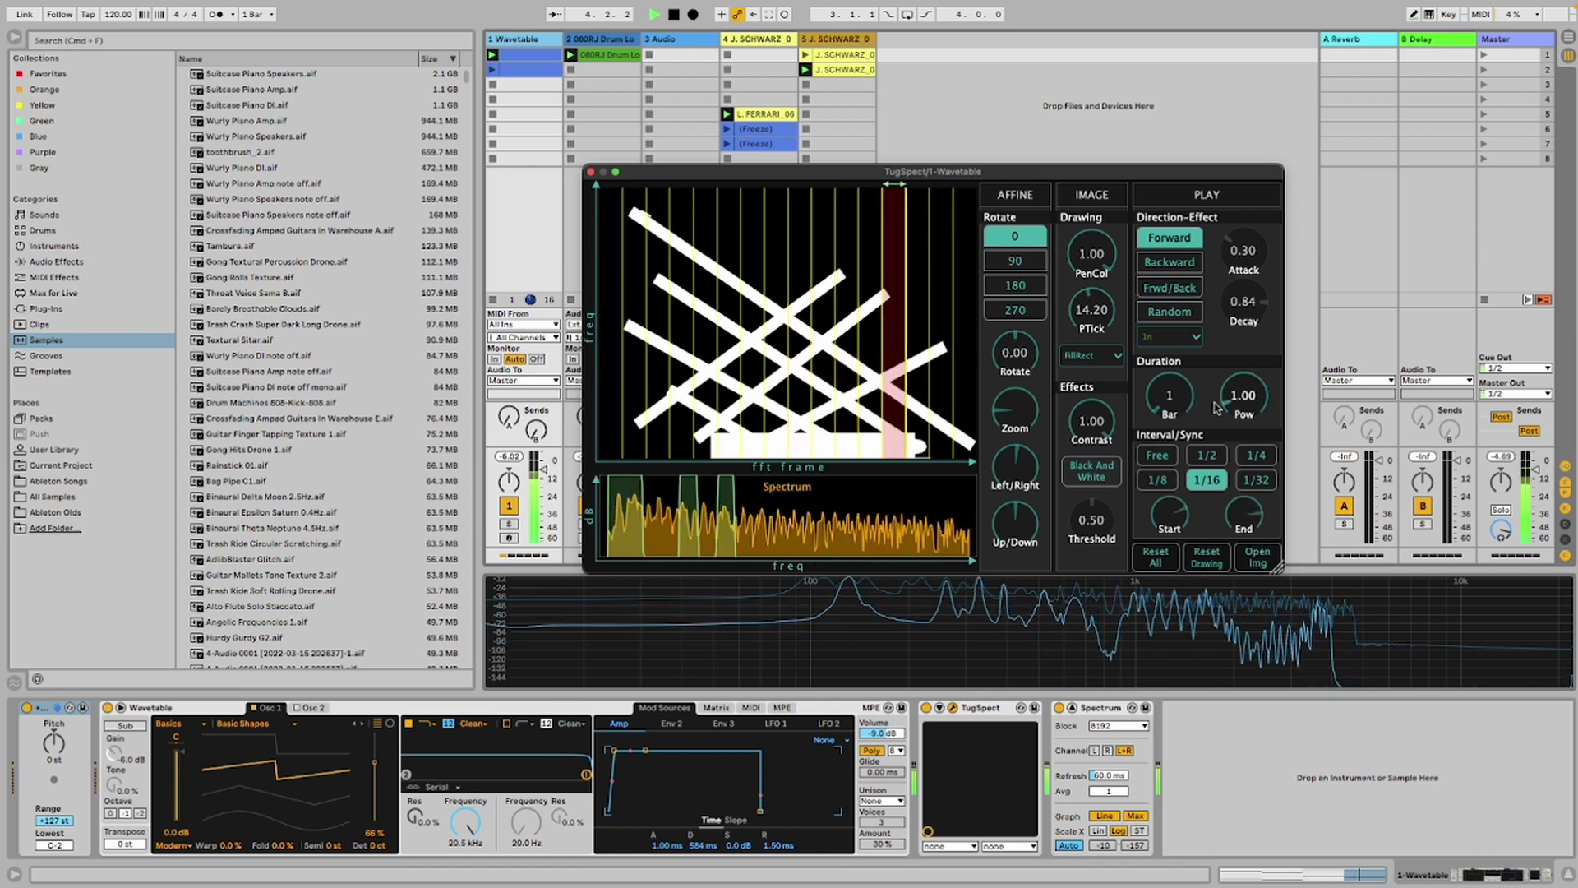
click(1256, 479)
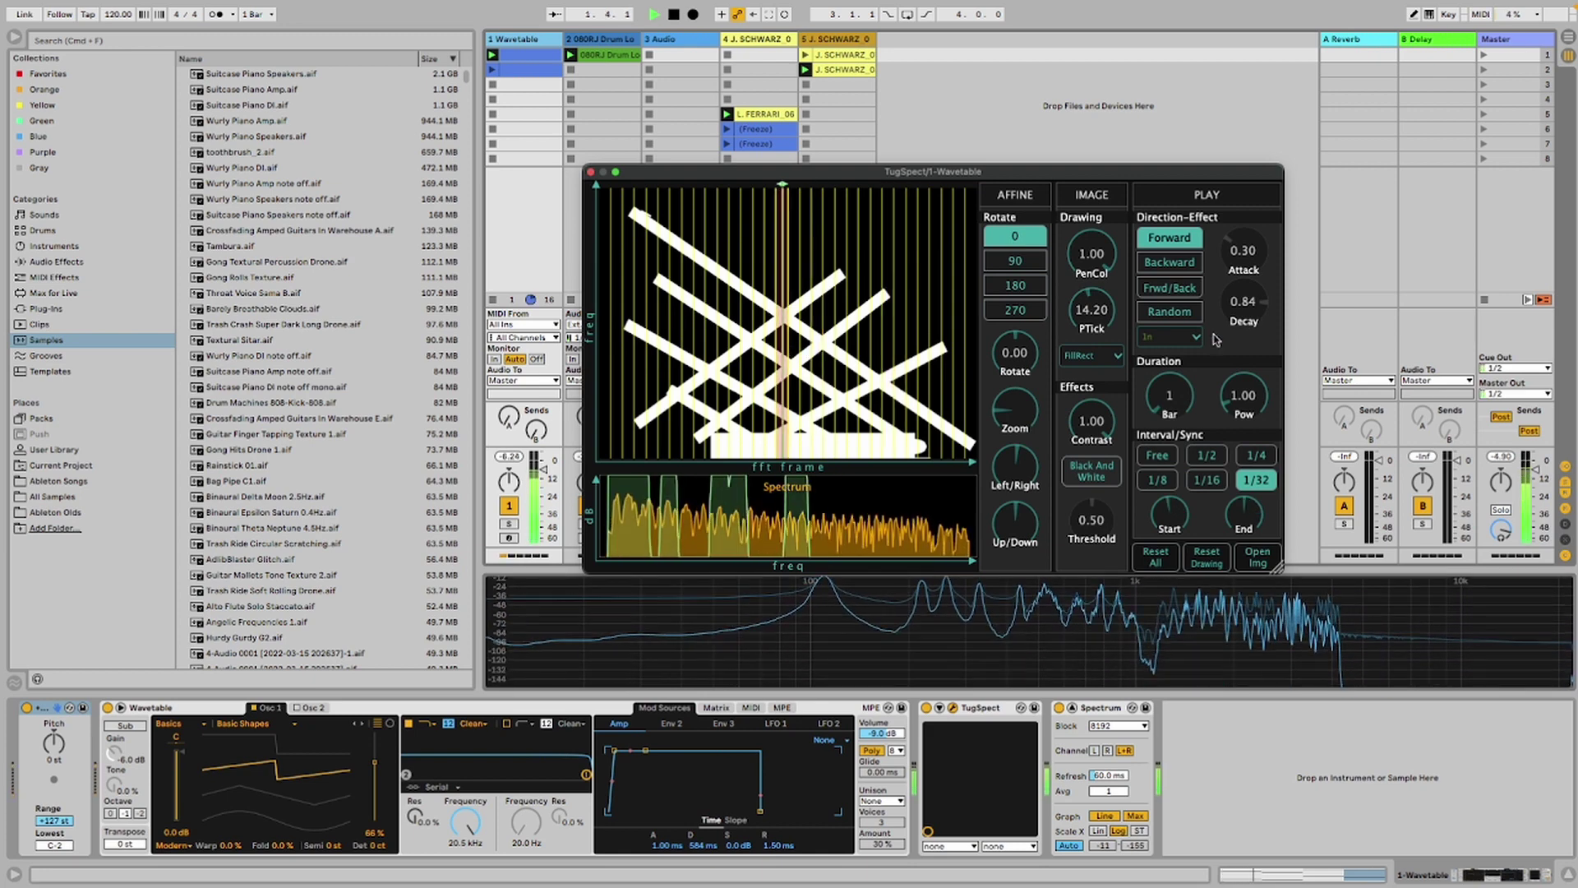
click(1167, 290)
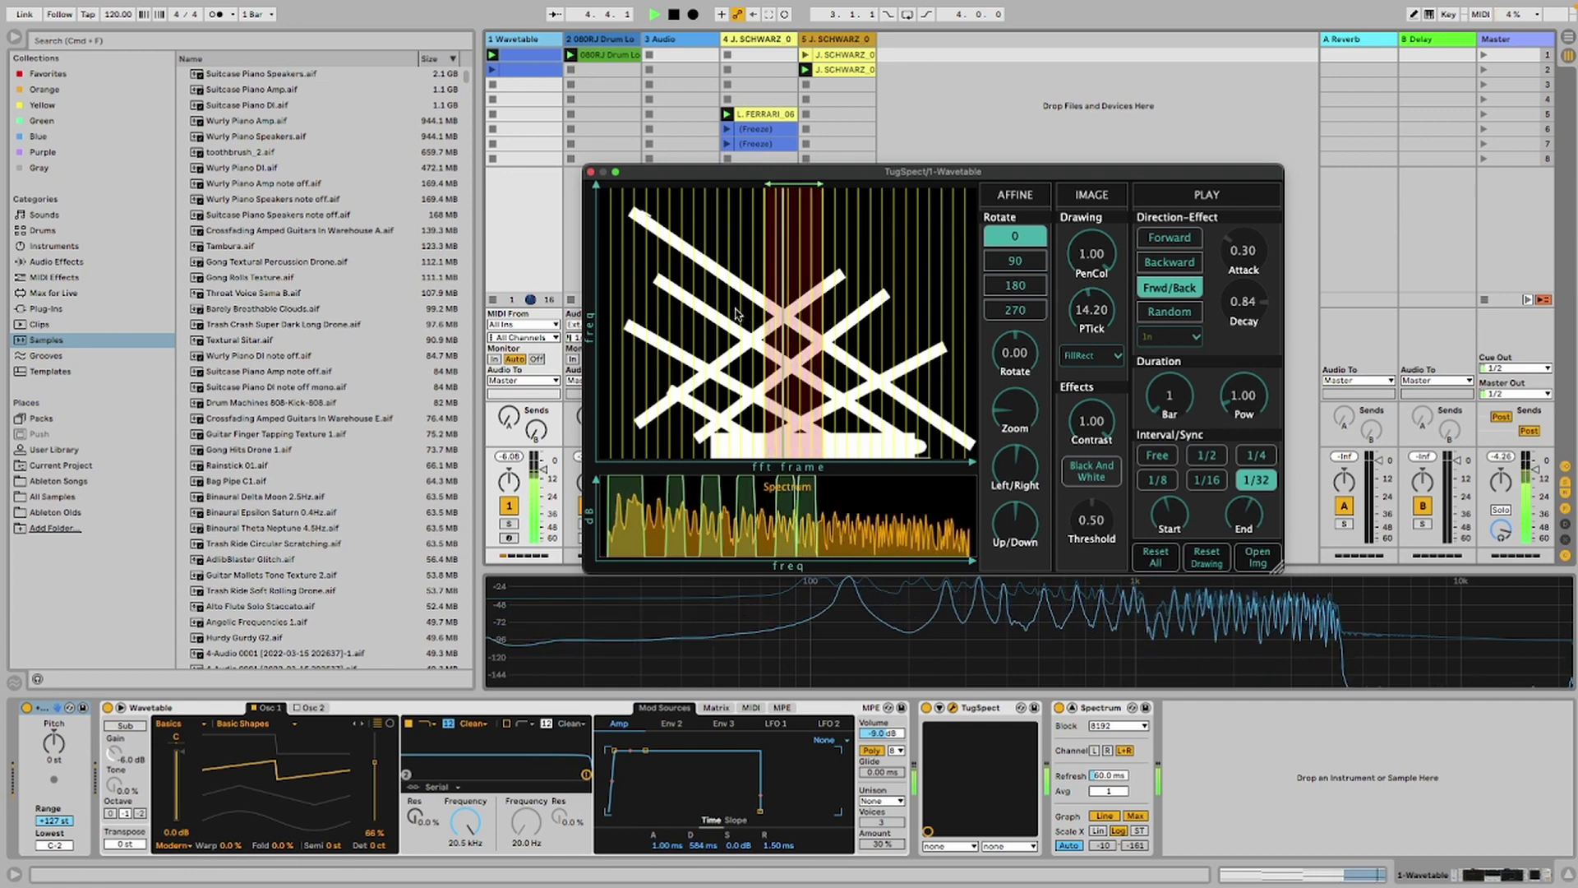
drag(868, 313, 874, 317)
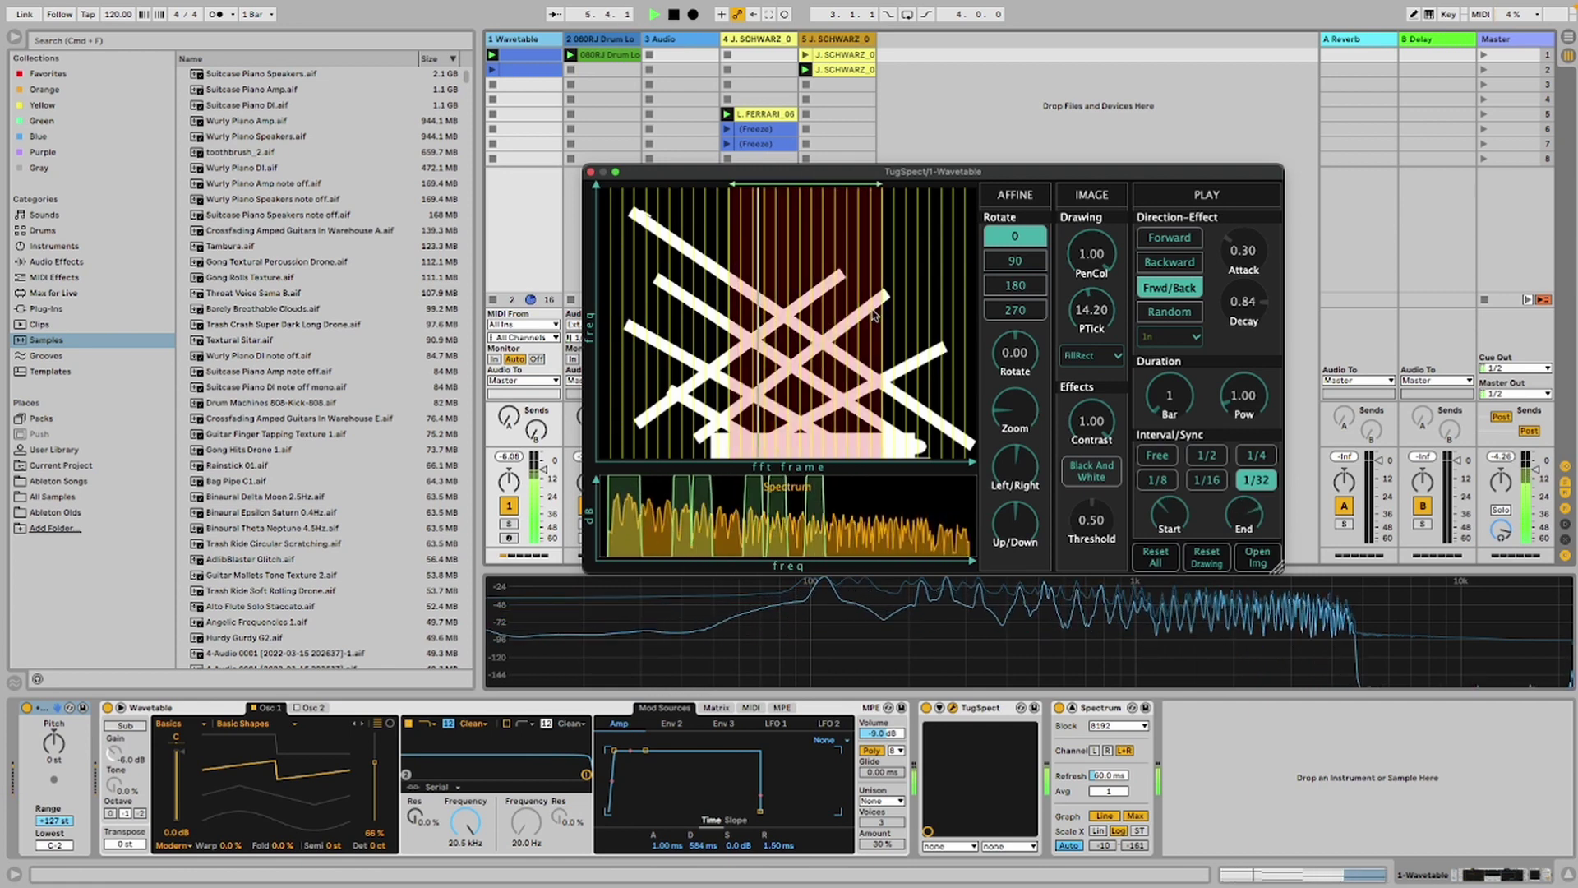
drag(751, 288, 781, 288)
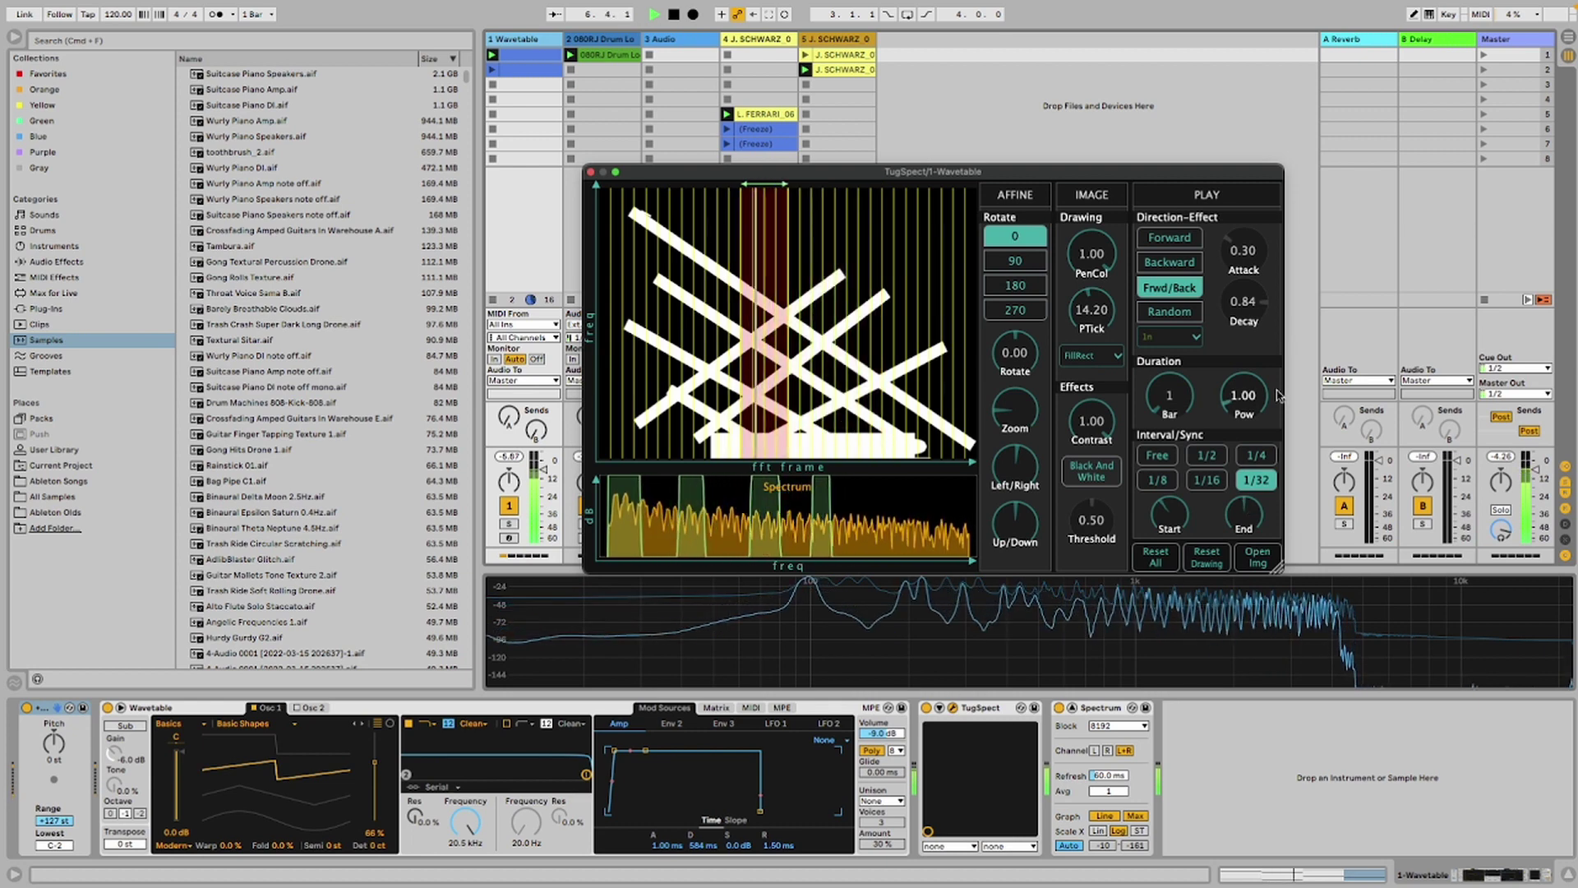
key(space)
Try the Free, 1/32 and 1/8 interval settings, set the sync to 1/4, and briefly play a two-division interval around the image centre
click(1156, 456)
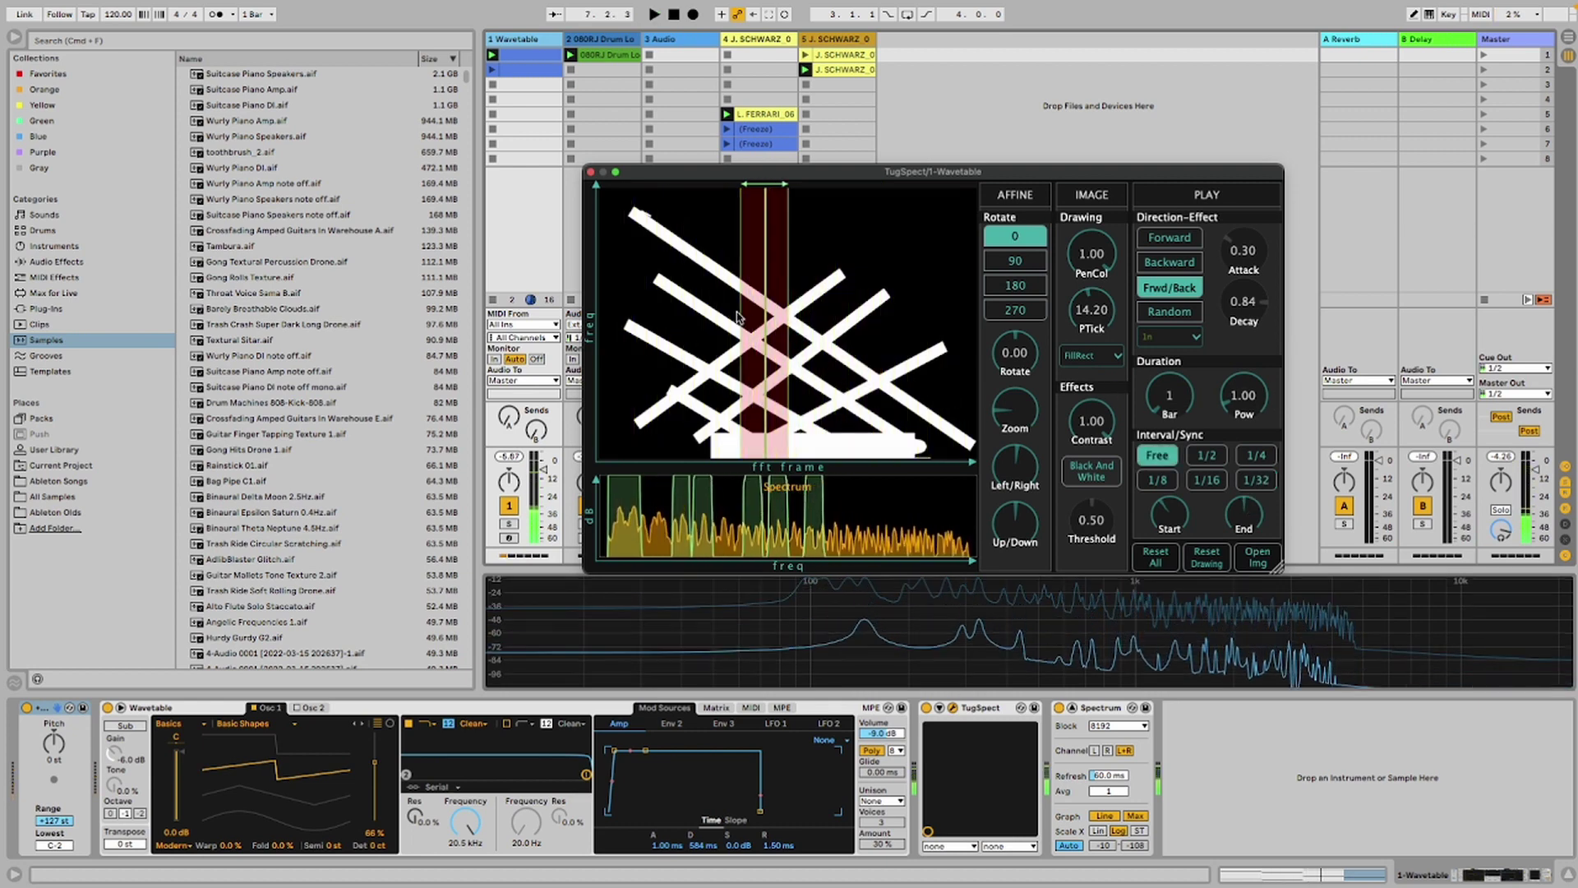
drag(788, 319, 885, 352)
click(1255, 479)
click(808, 348)
click(1157, 480)
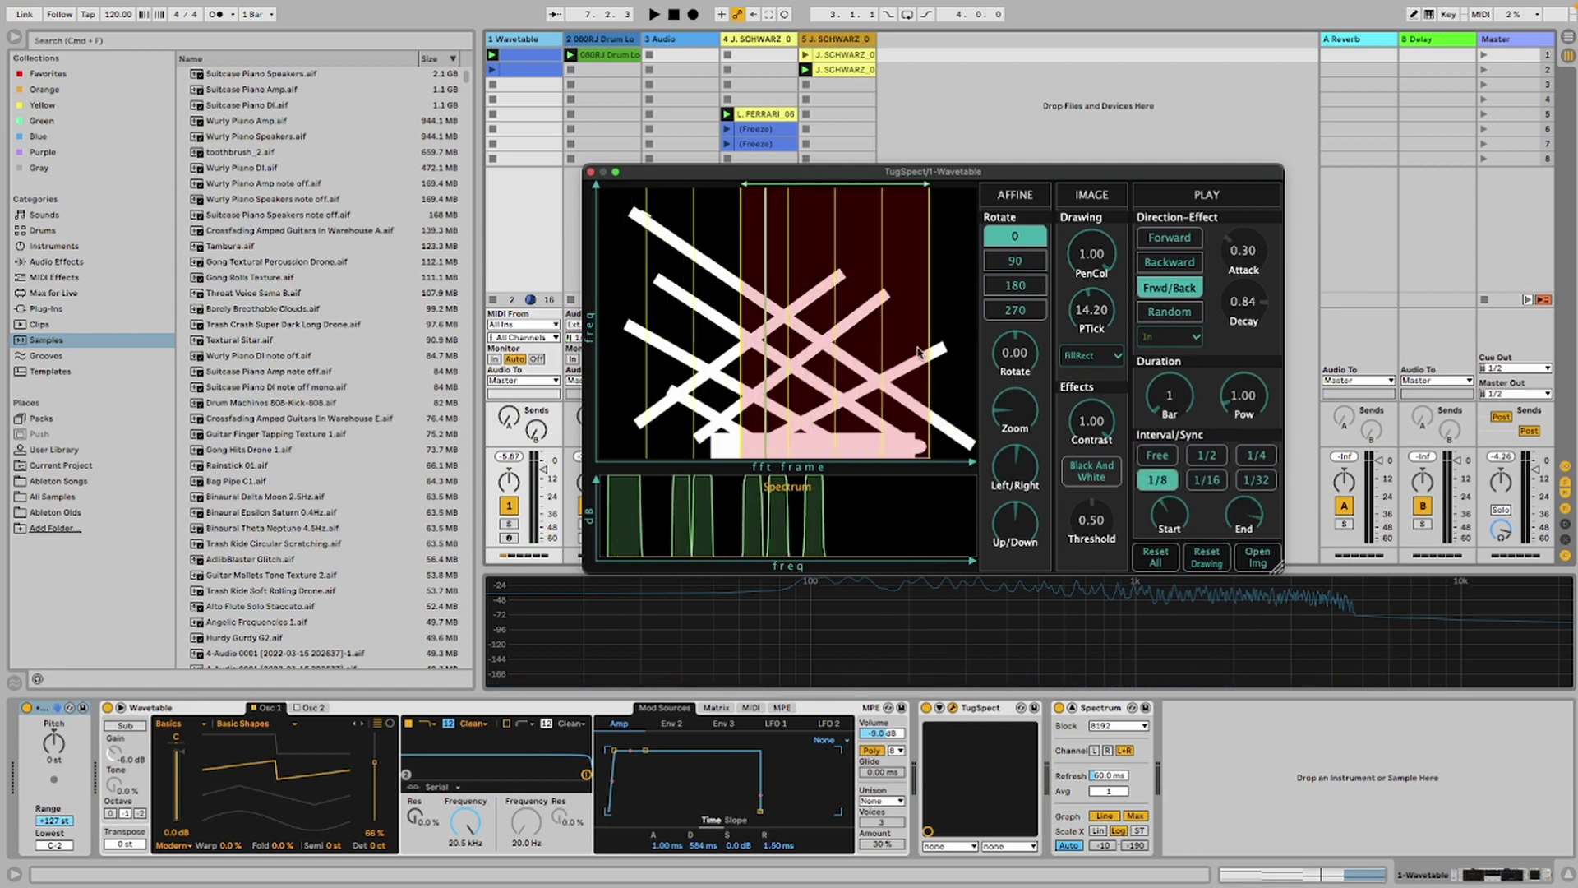
click(1248, 453)
drag(746, 327, 845, 323)
key(space)
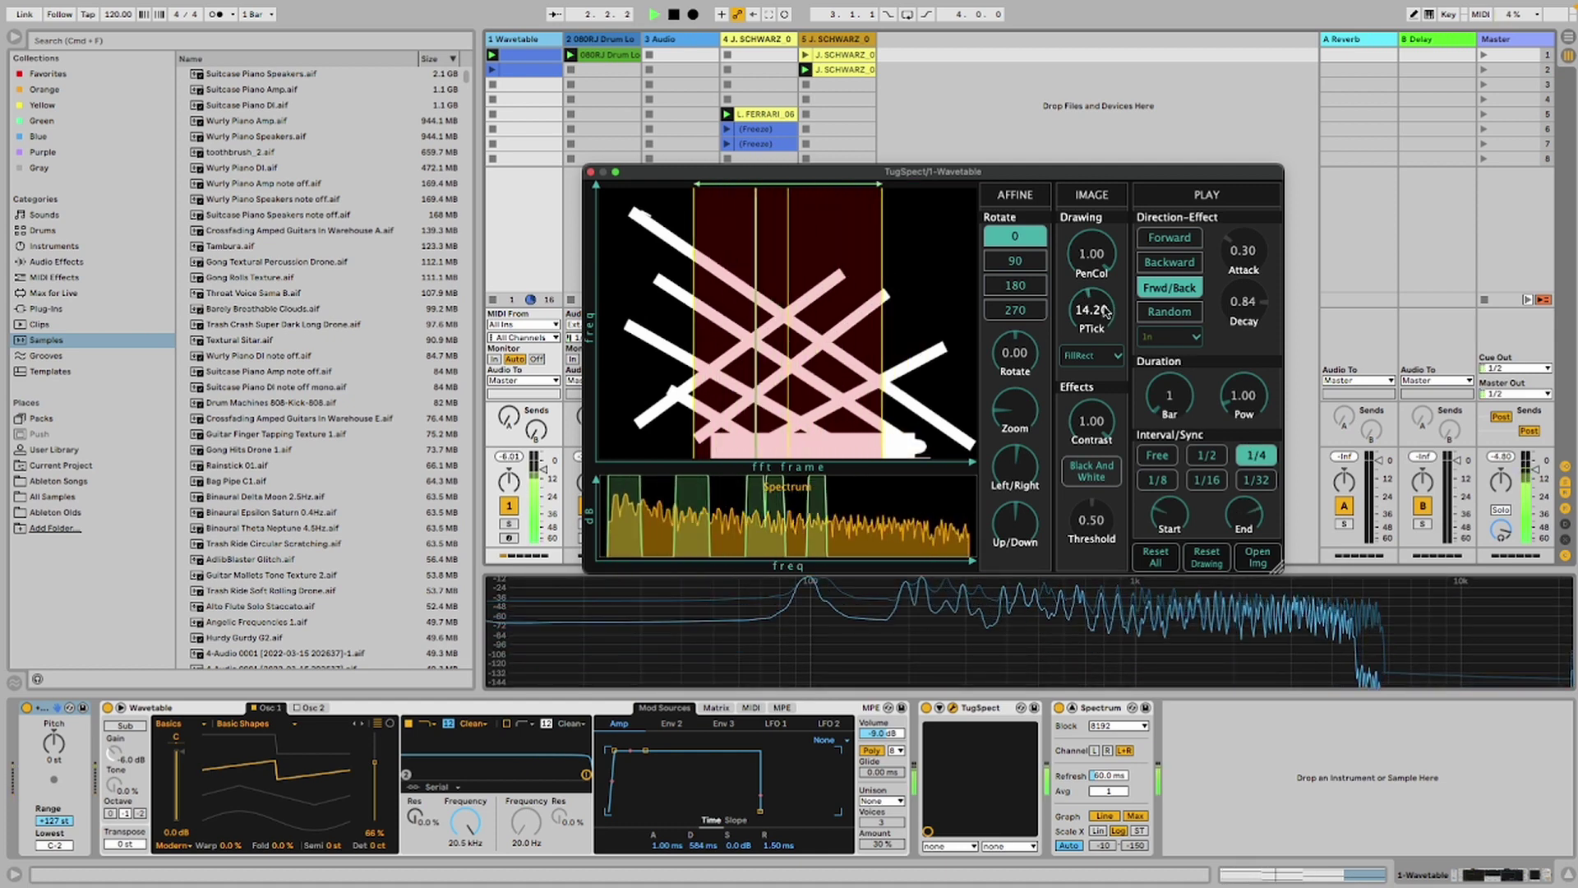
key(space)
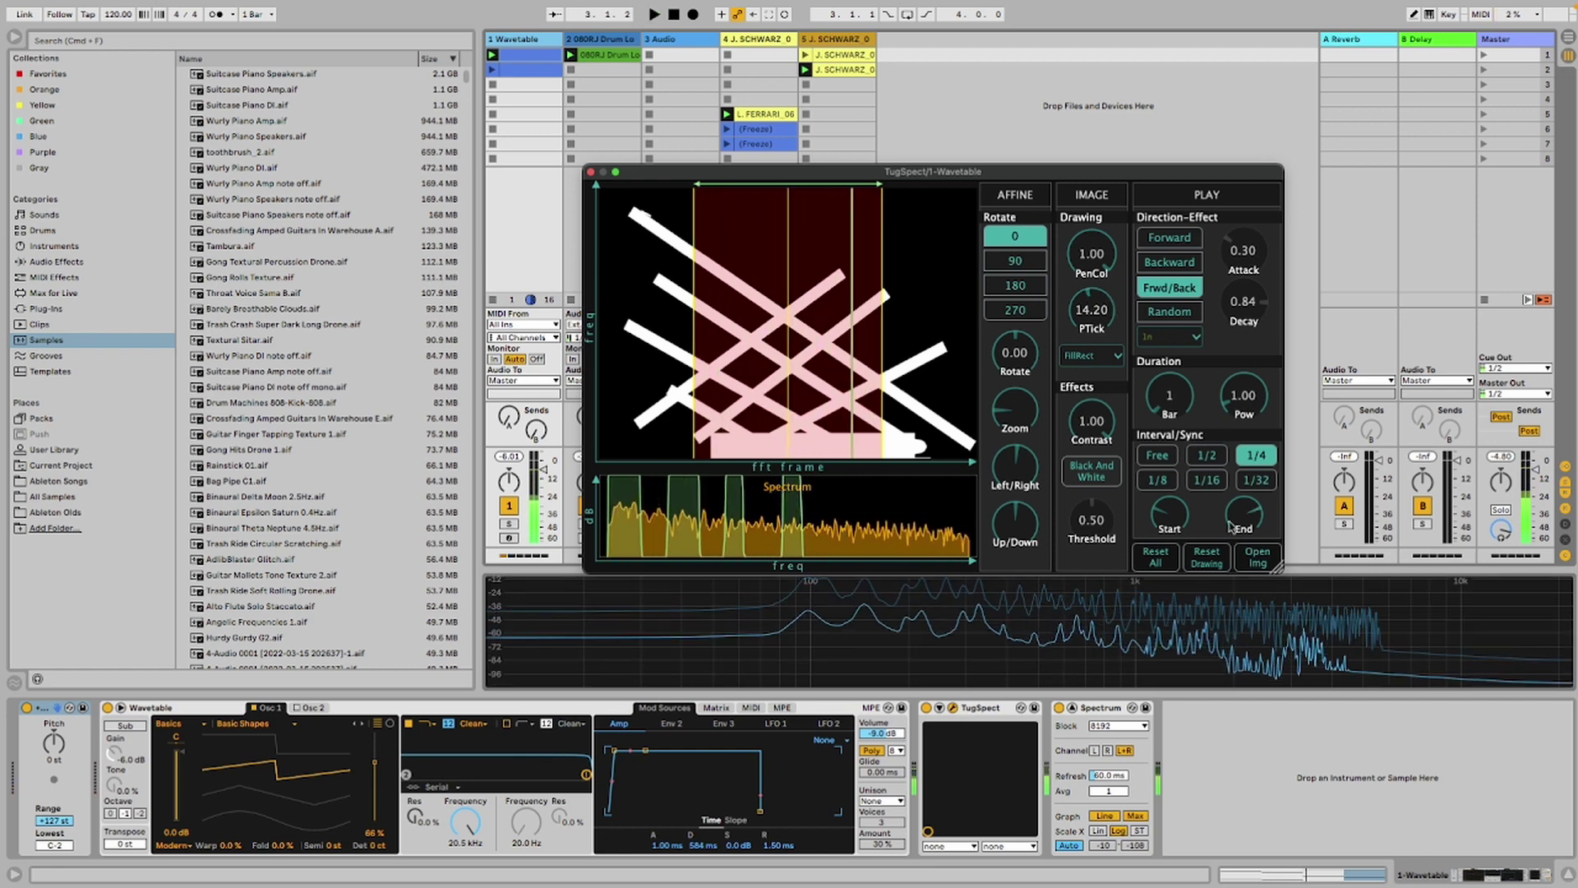
Invert the drawing with a contrast of -1.00, play it briefly, and sweep the contrast through positive values back to -0.89
drag(1104, 429, 1094, 534)
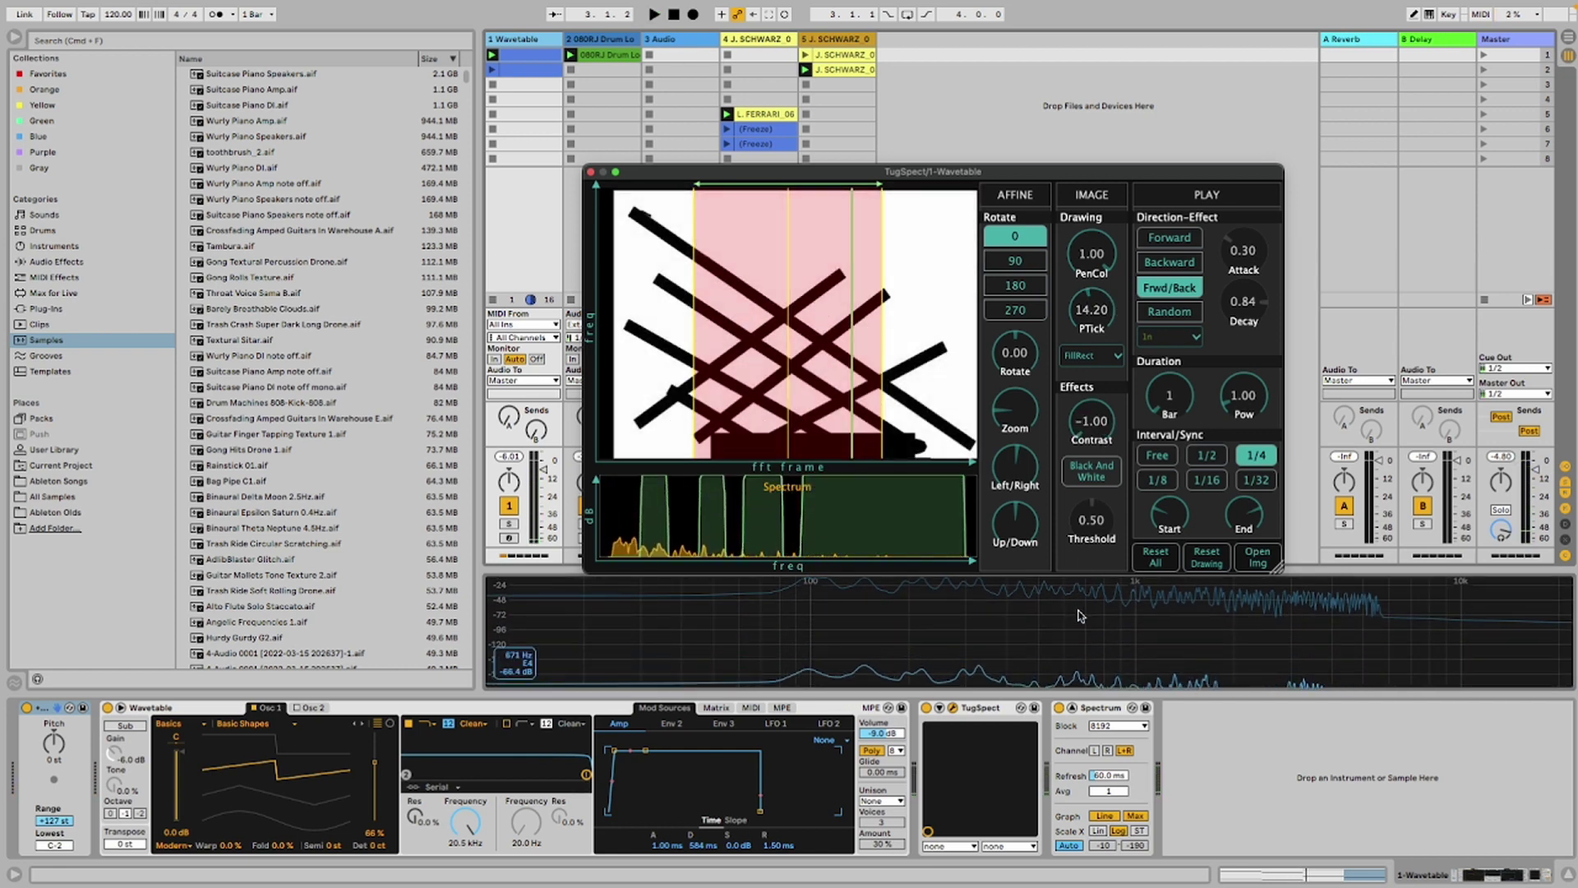
key(space)
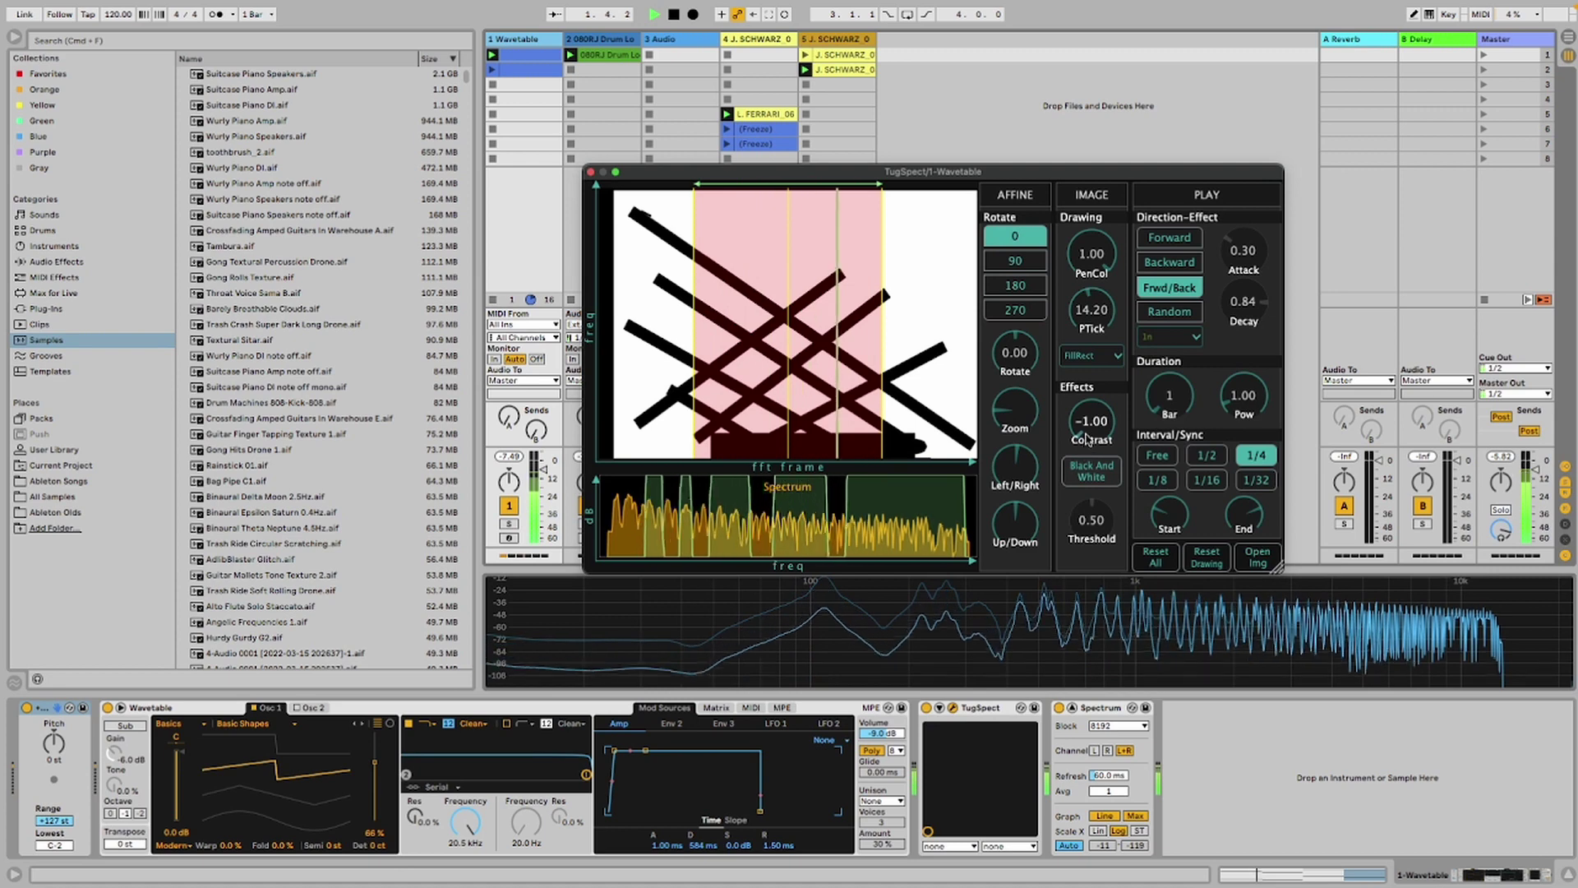
key(space)
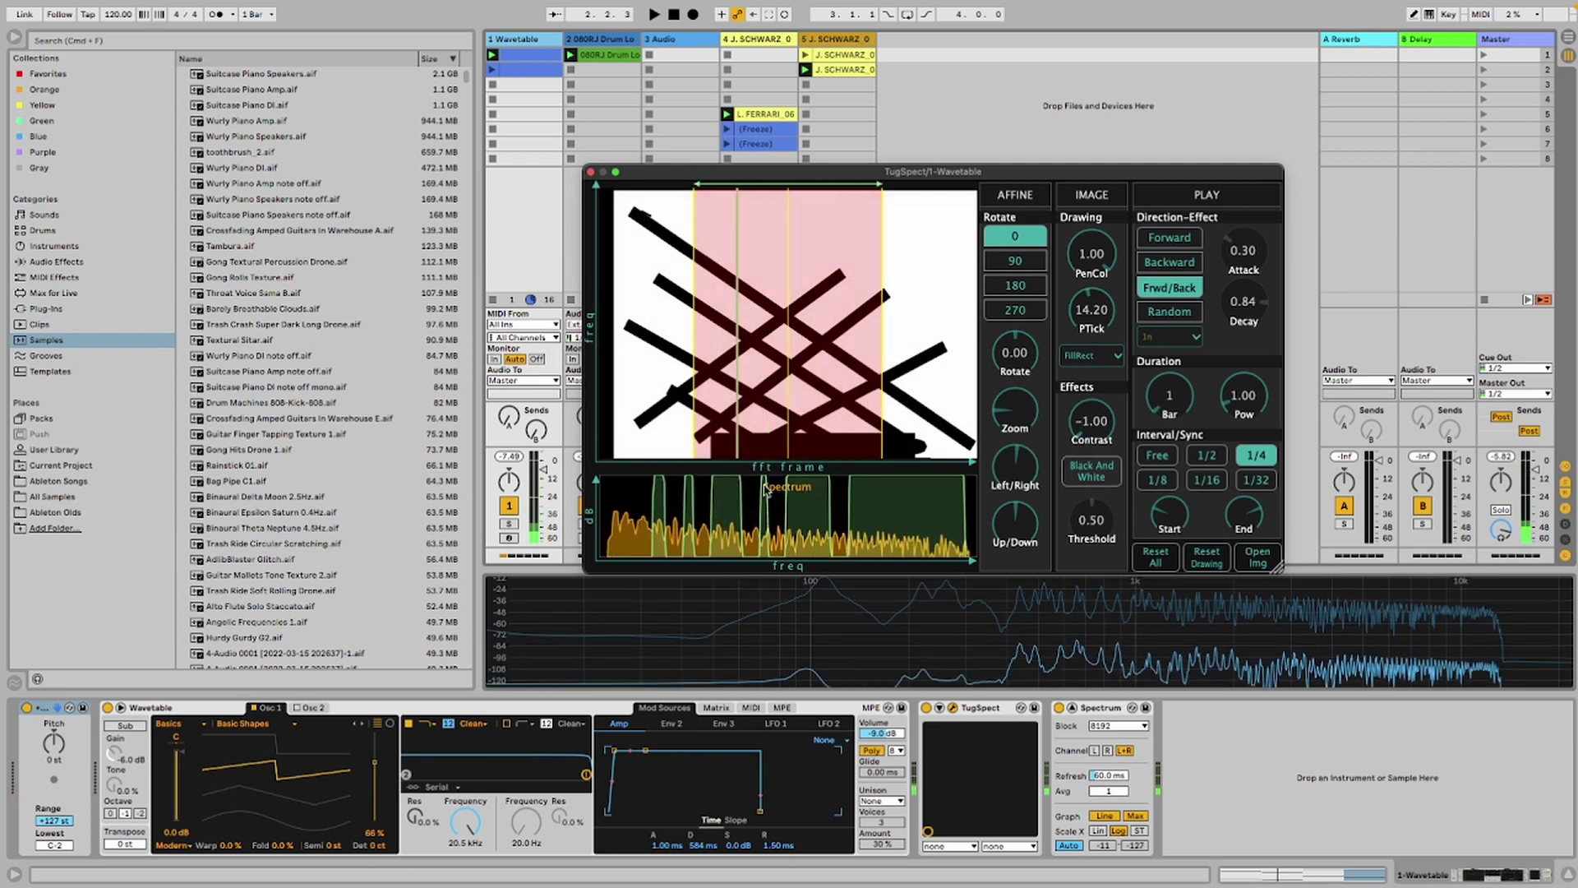
drag(1092, 423, 1121, 260)
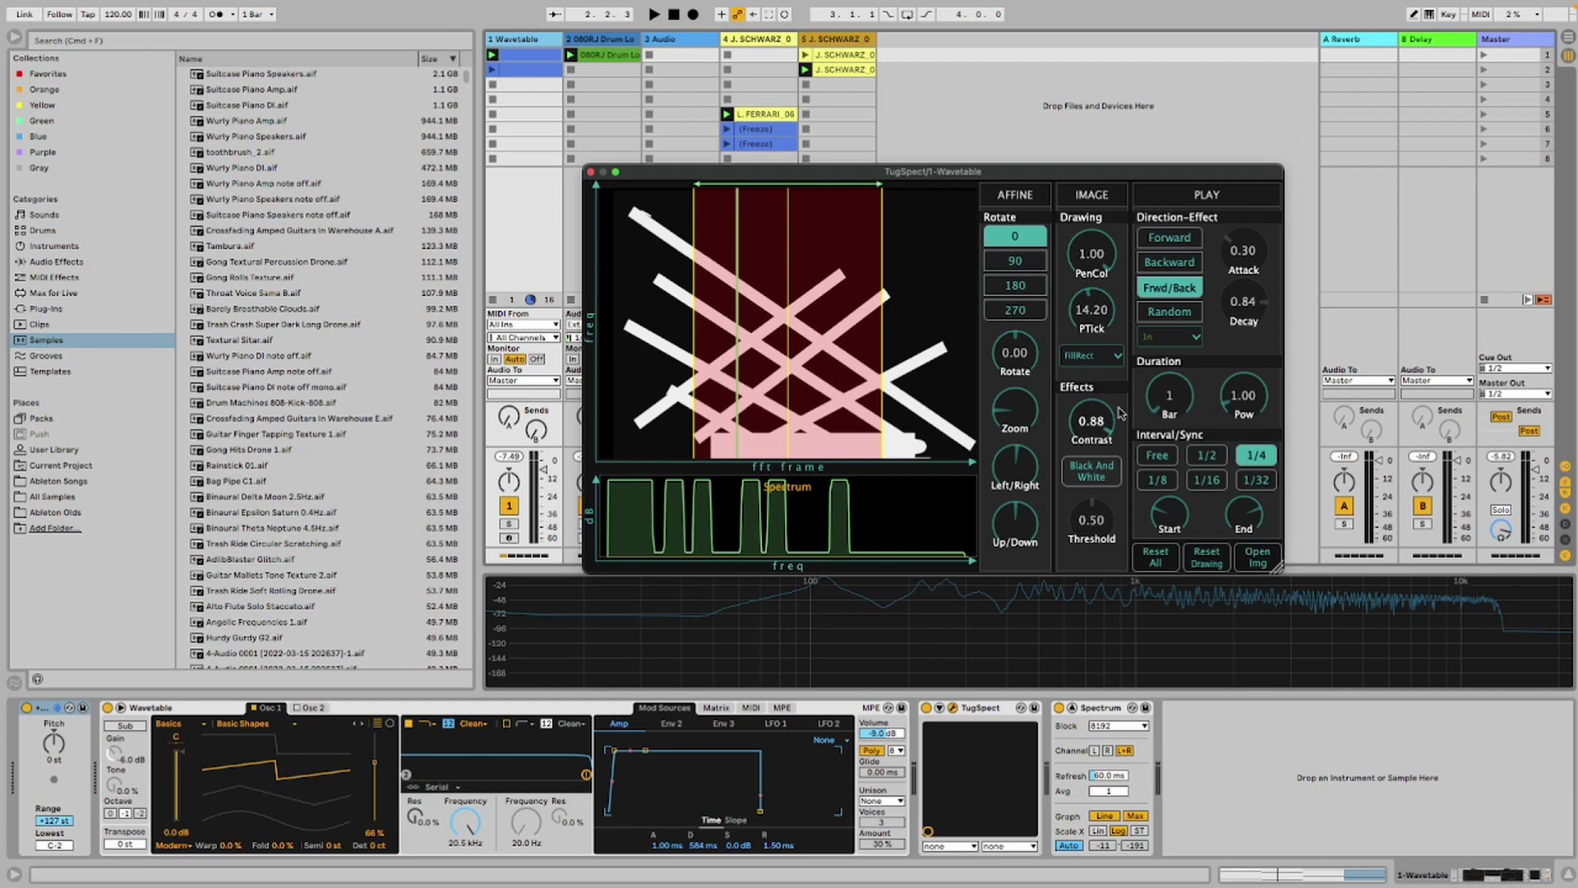
drag(1122, 414, 1135, 575)
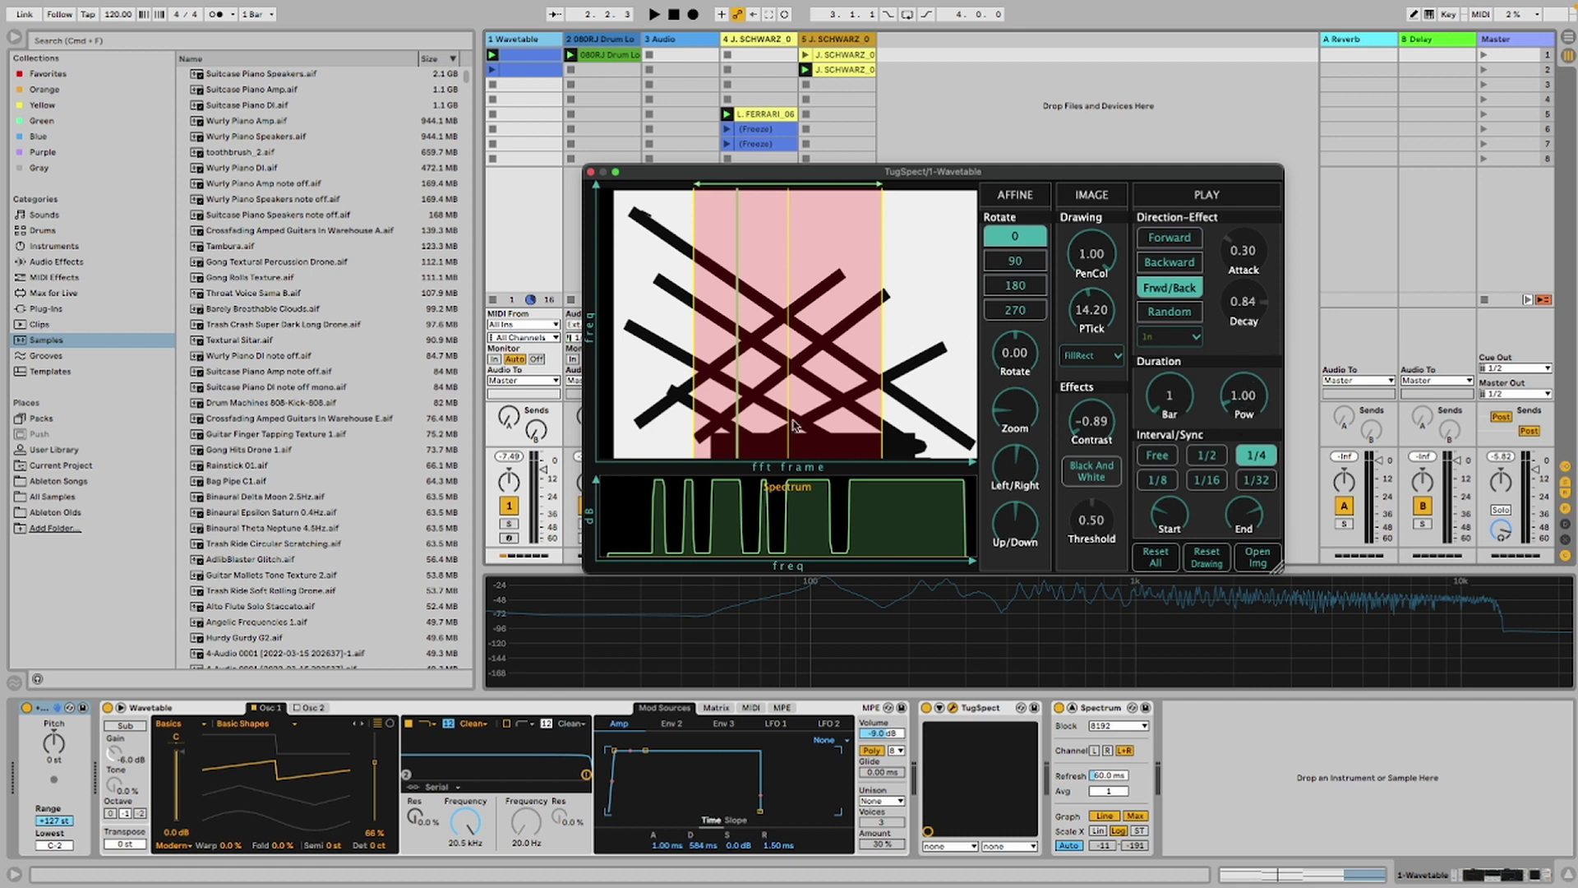
Reset all TugSpect settings and draw three crossing ellipses with the Ellipse shape, rotating the image to -39.68 before the last one
click(1155, 557)
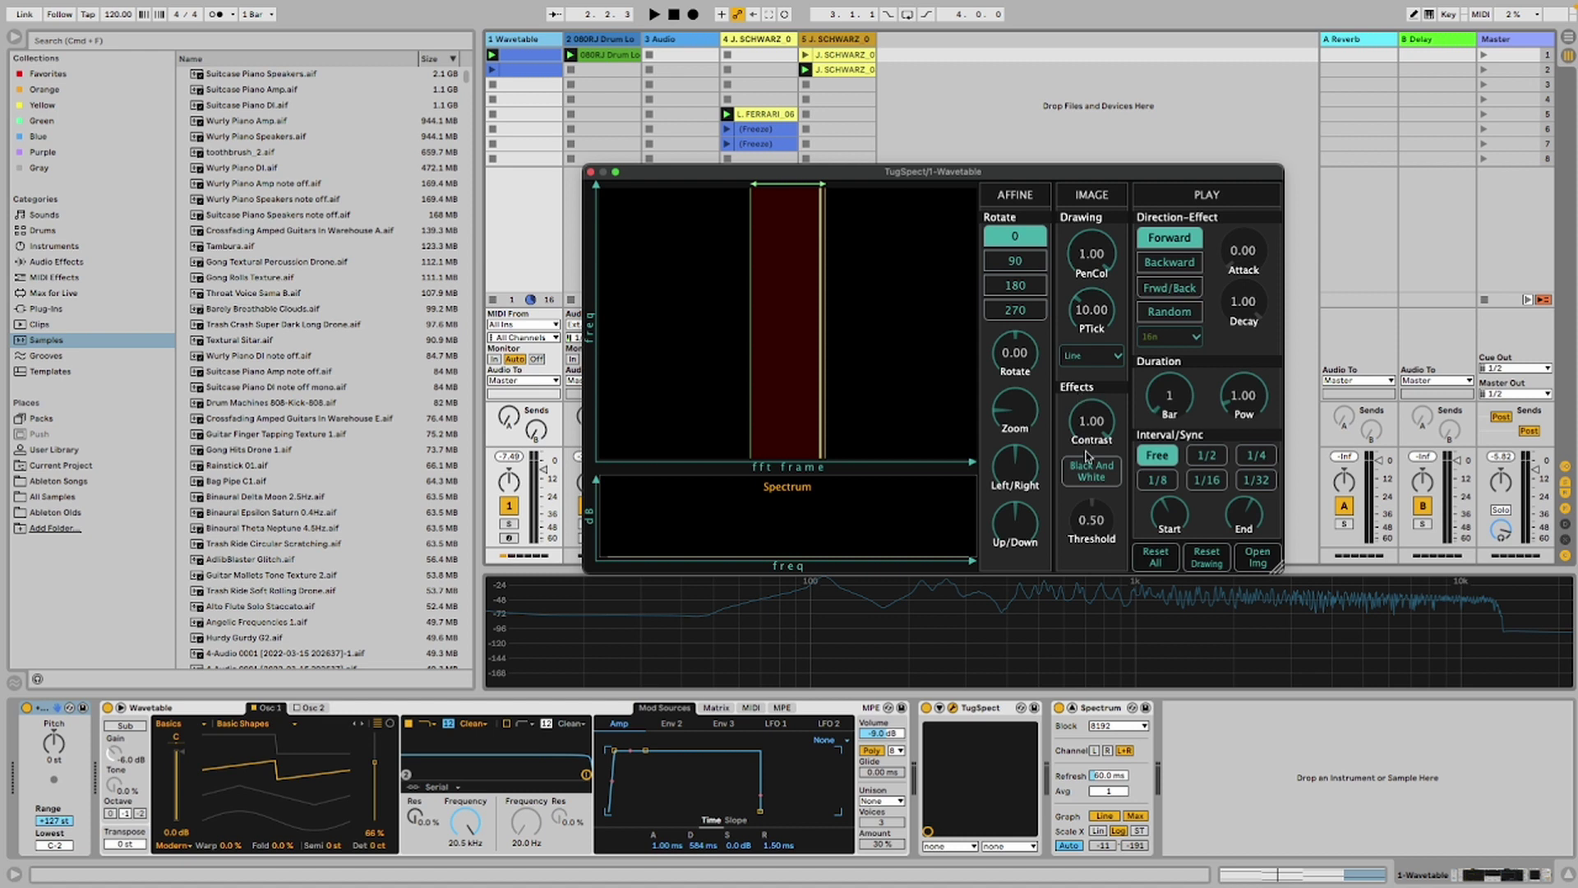
click(1106, 356)
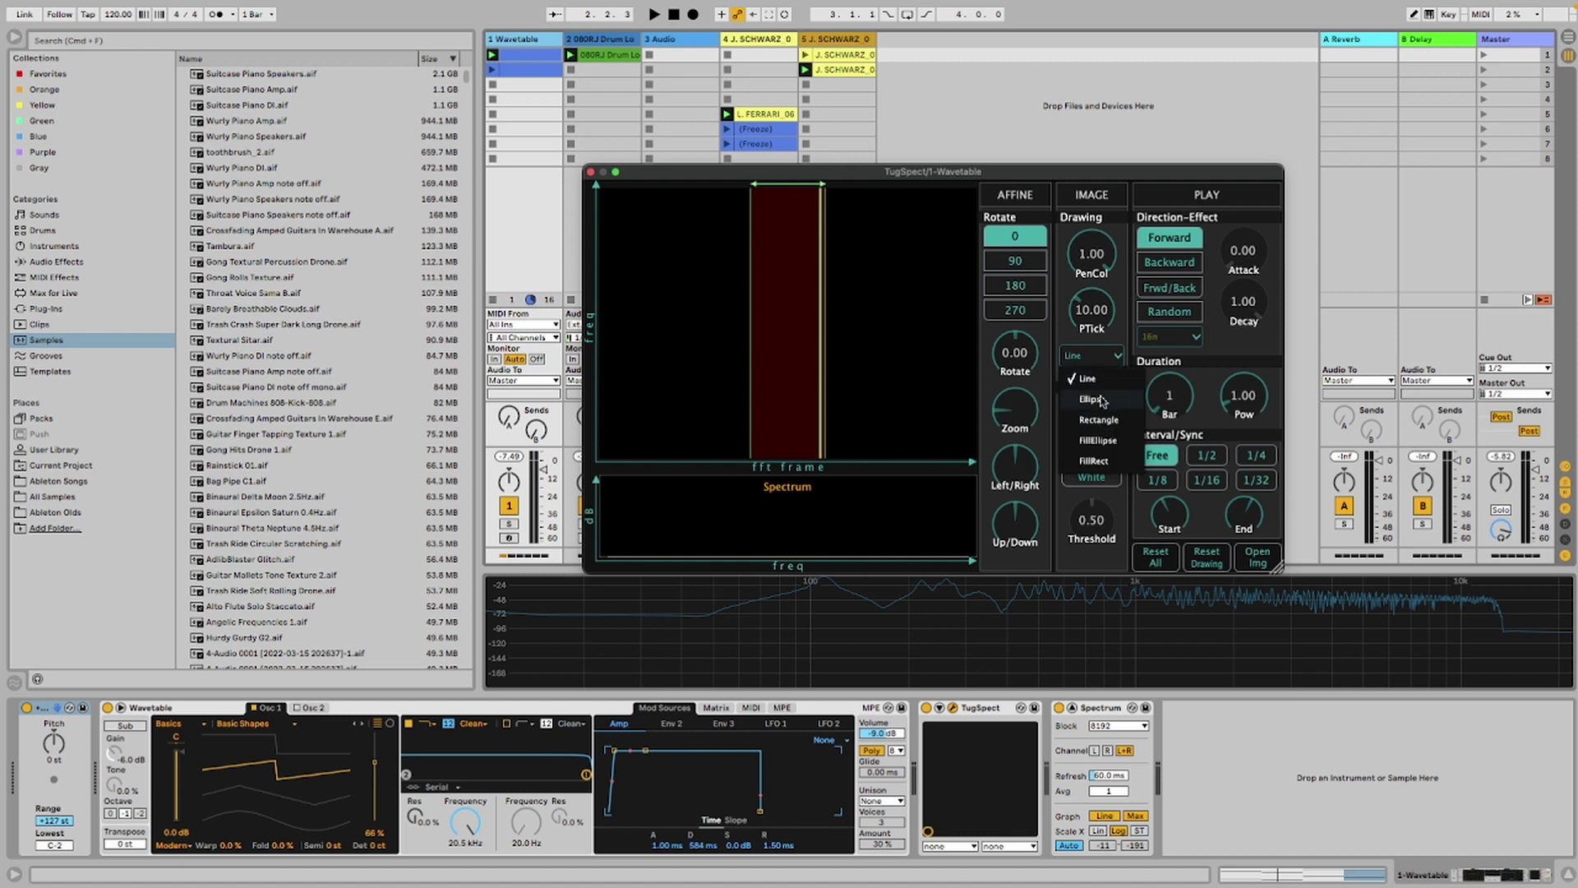
click(1103, 401)
drag(695, 305, 911, 381)
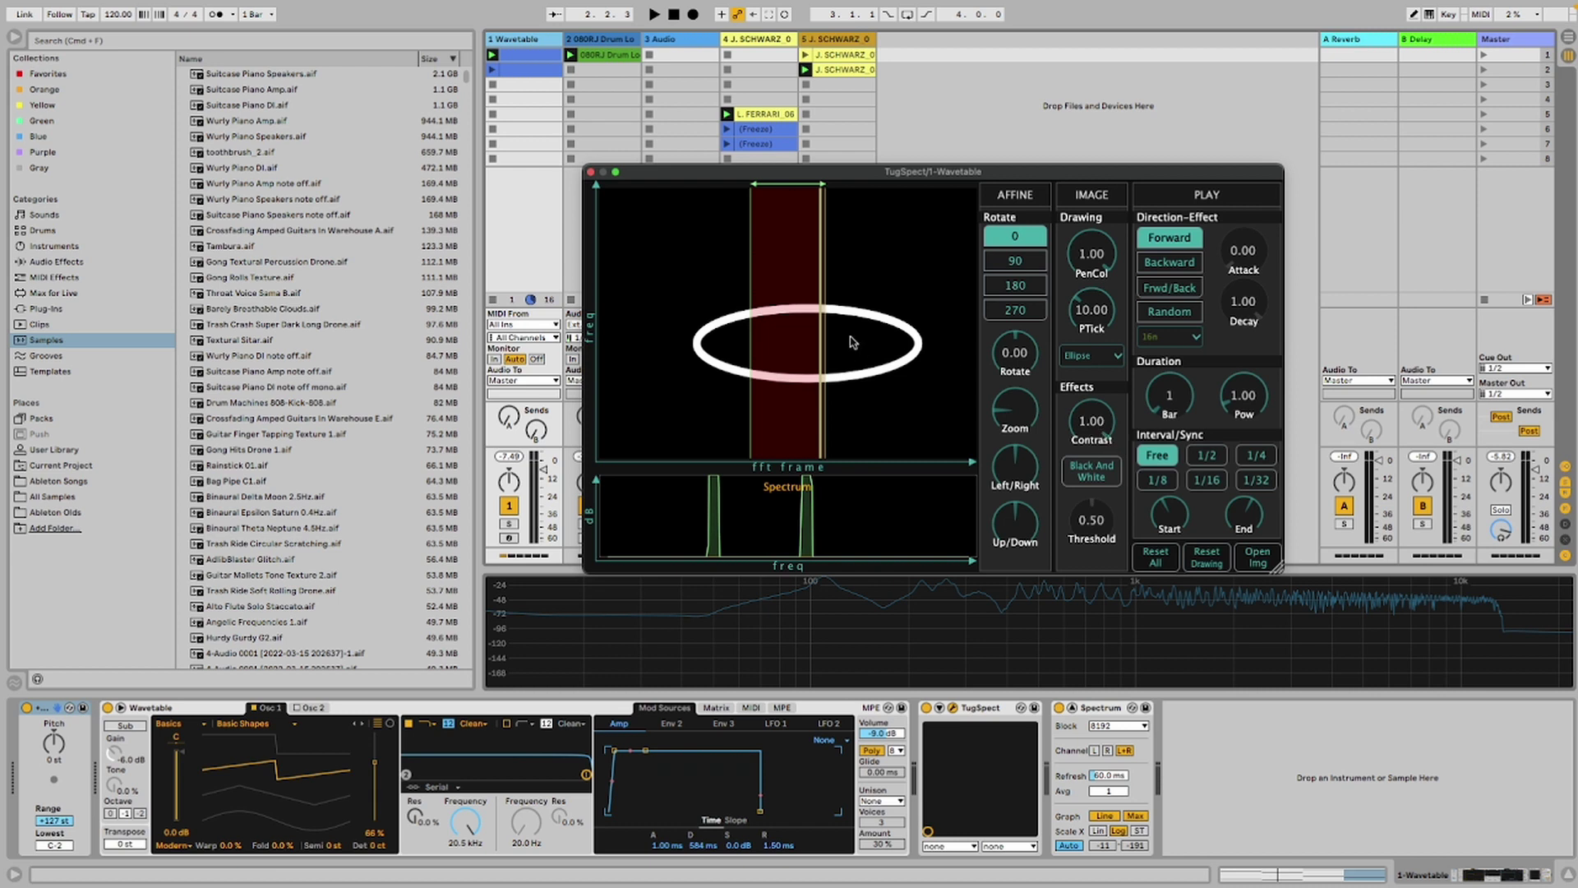
drag(782, 235, 850, 444)
drag(1016, 353, 1018, 395)
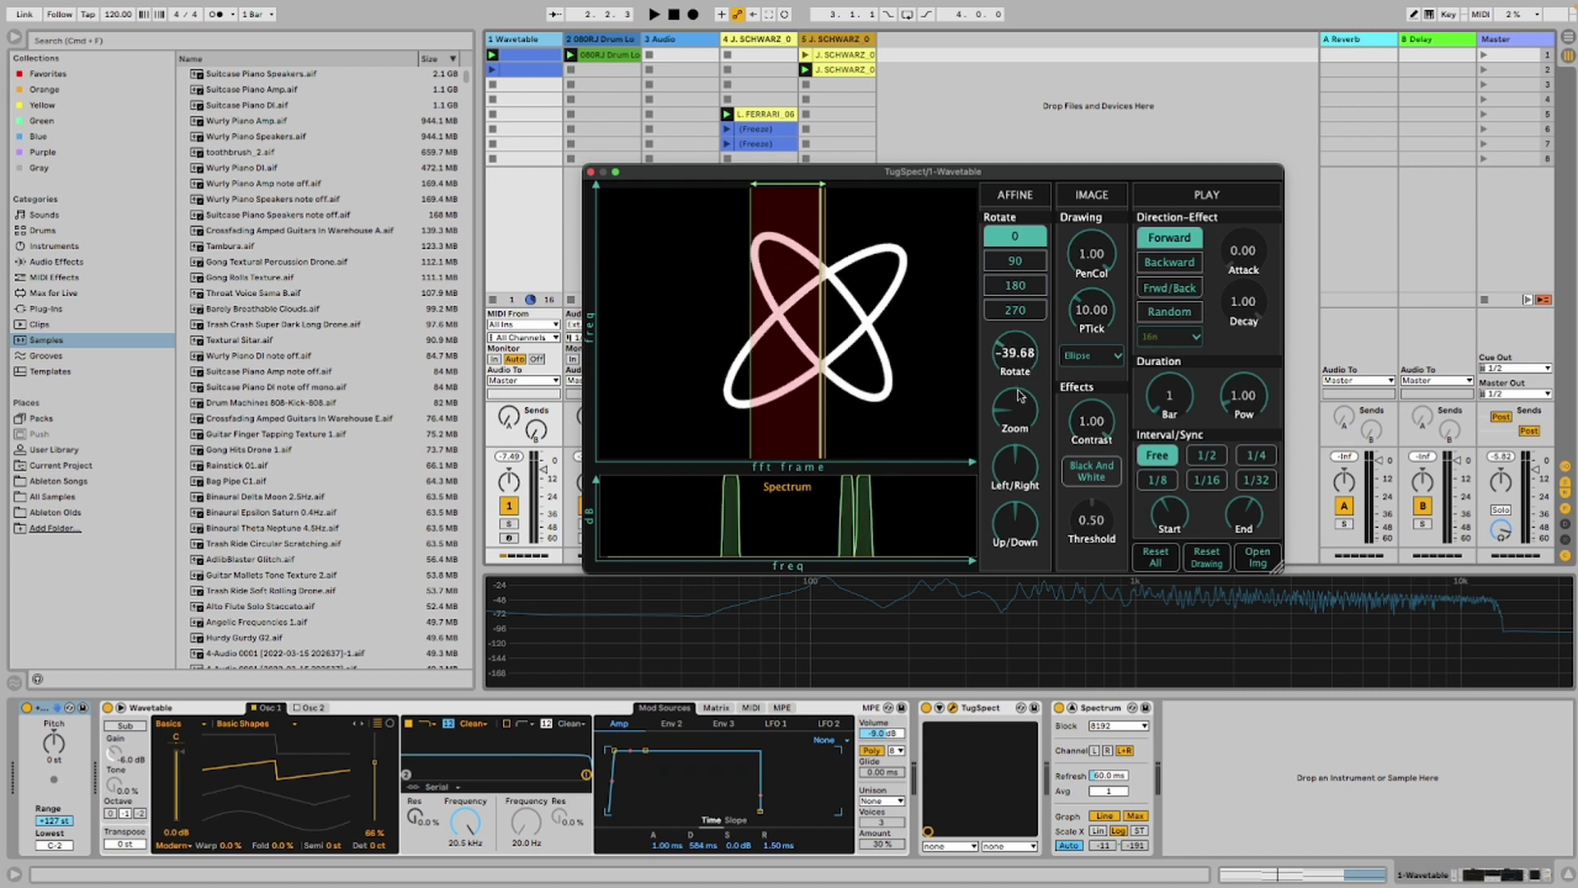
drag(697, 308, 923, 338)
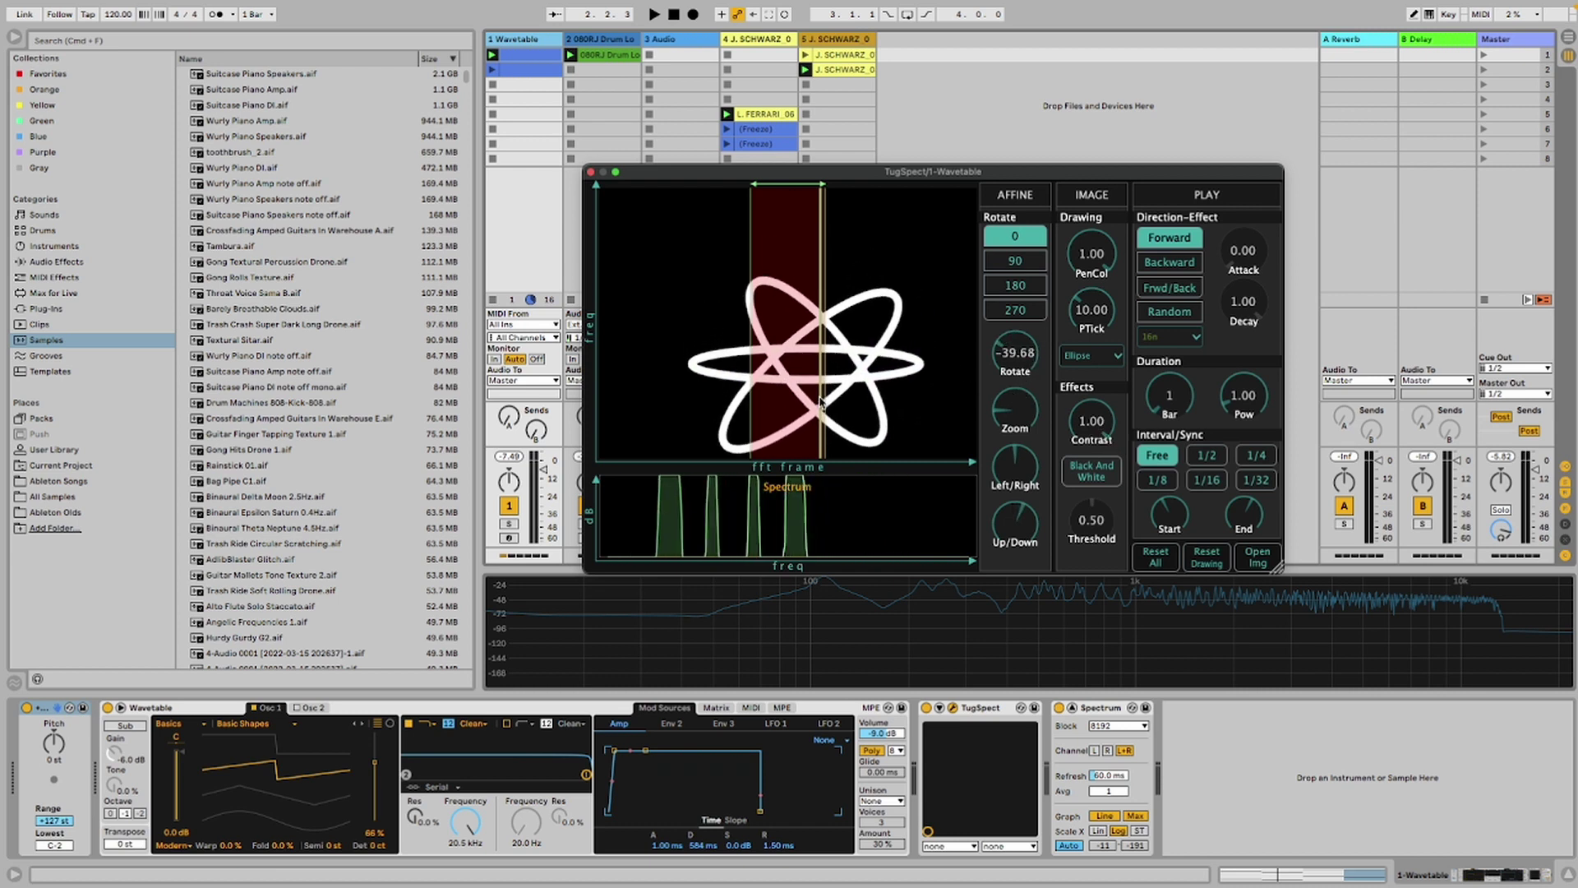
Widen the play interval across the ellipses, play them with a duration of 8 bars, and shorten the duration to 4 bars
drag(743, 387, 865, 395)
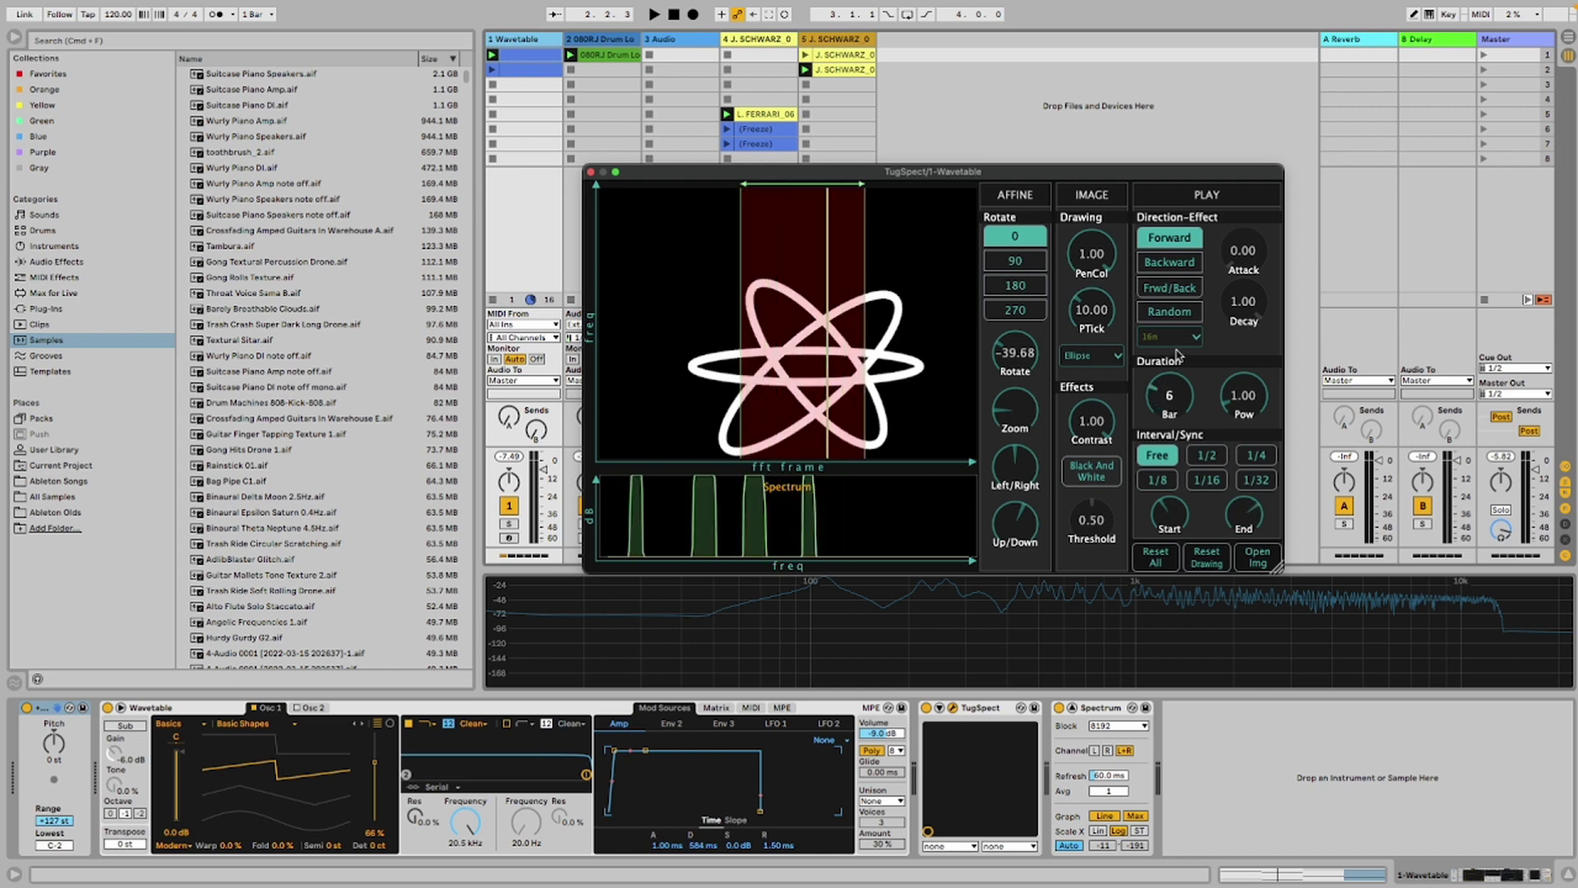
key(space)
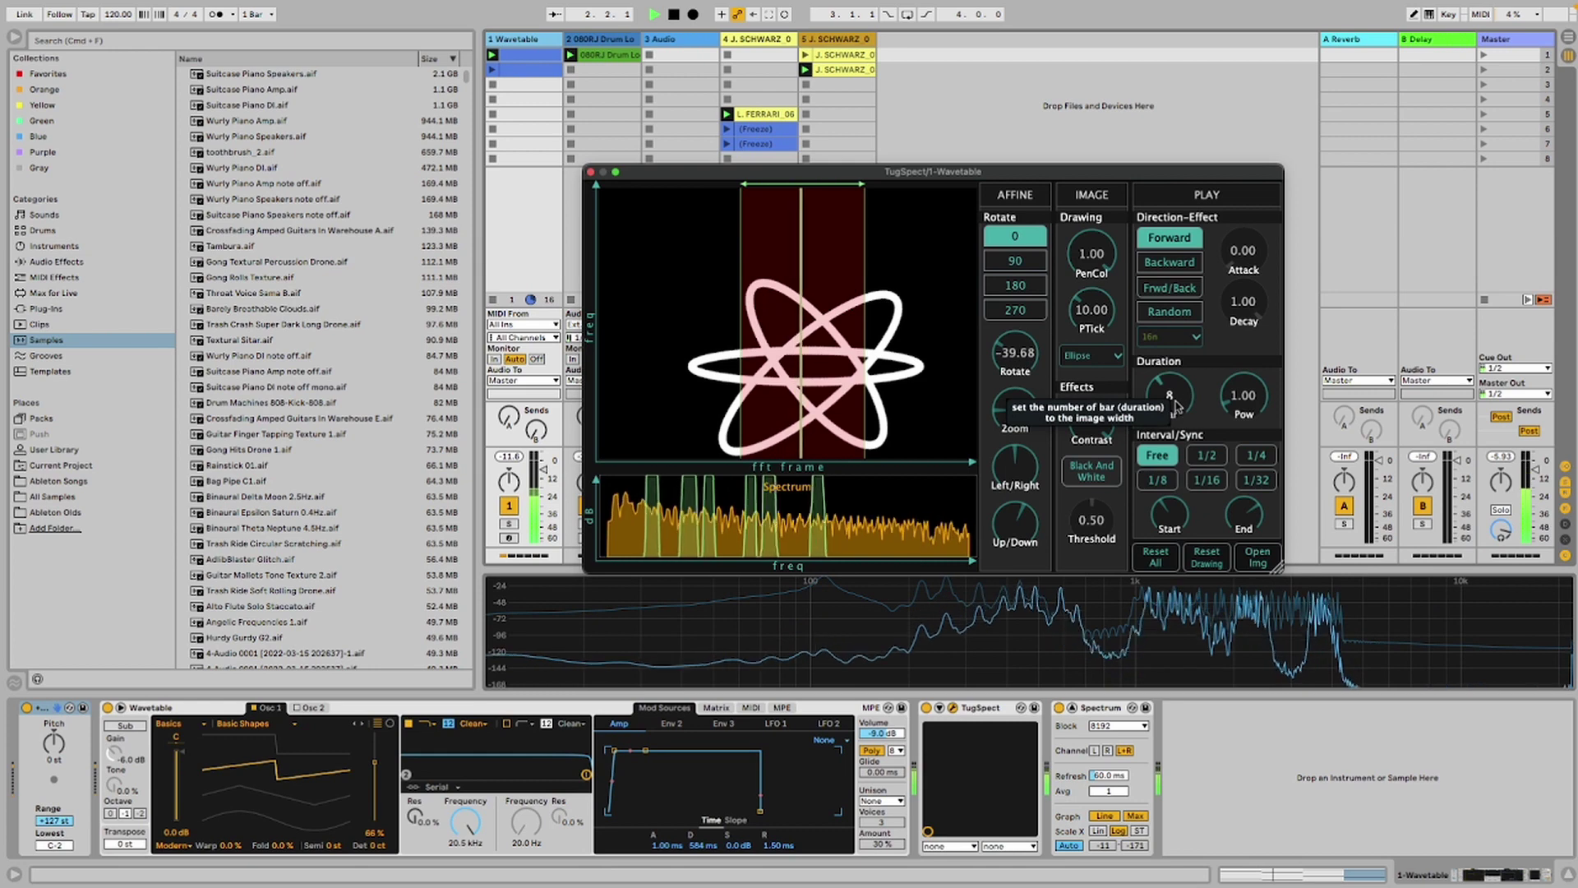
drag(1173, 396, 1165, 430)
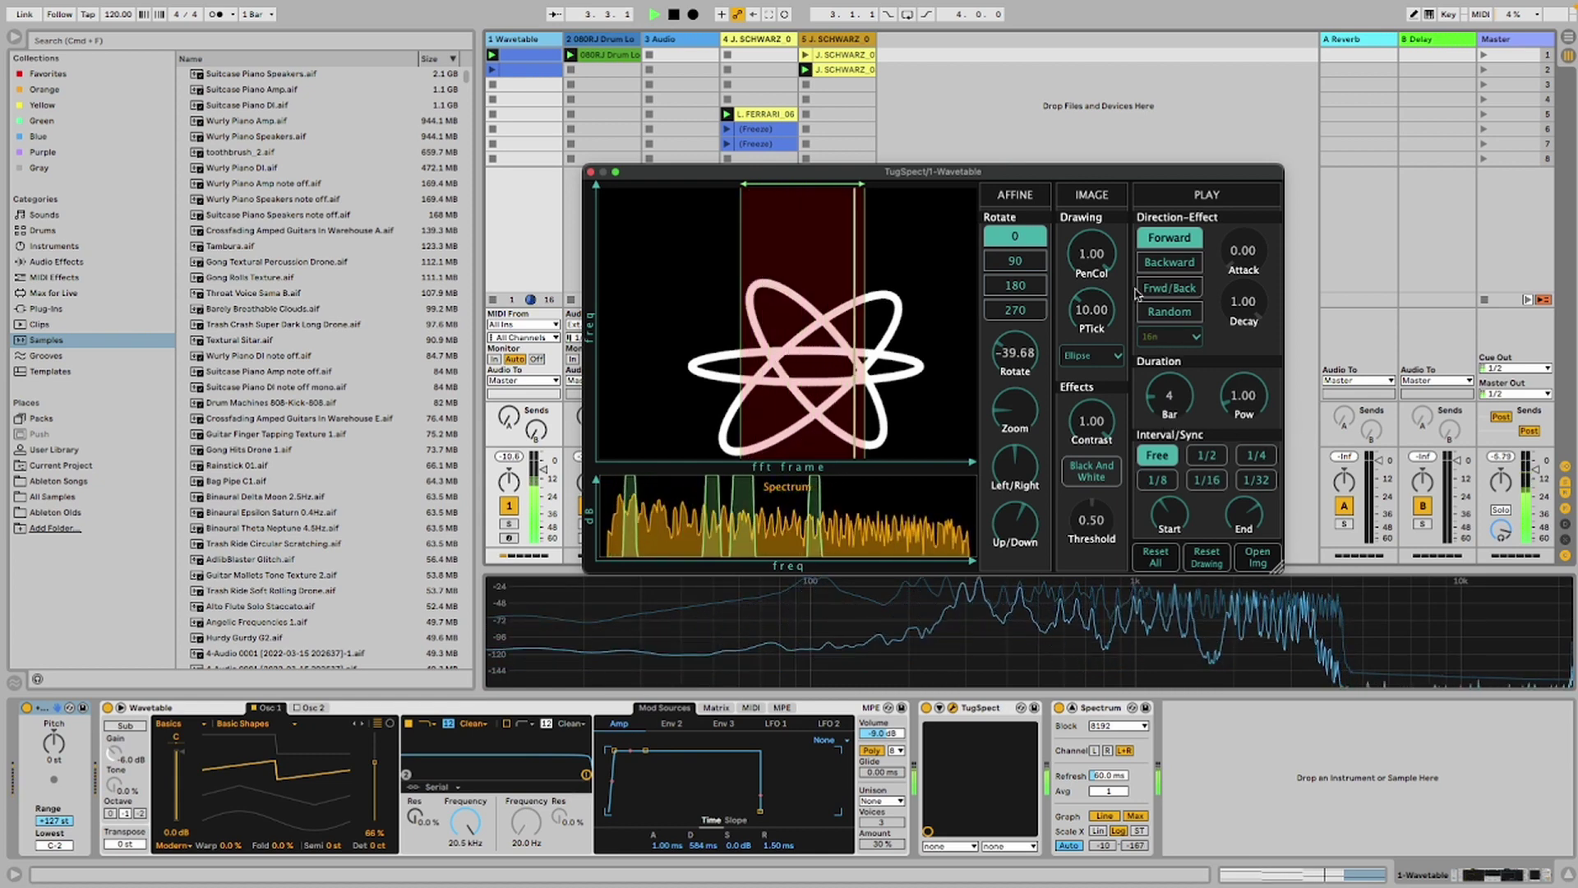
Play Frwd/Back over a two-division interval with 1/8 sync, rotate the ellipses to -20.68, and stop playback
click(1166, 289)
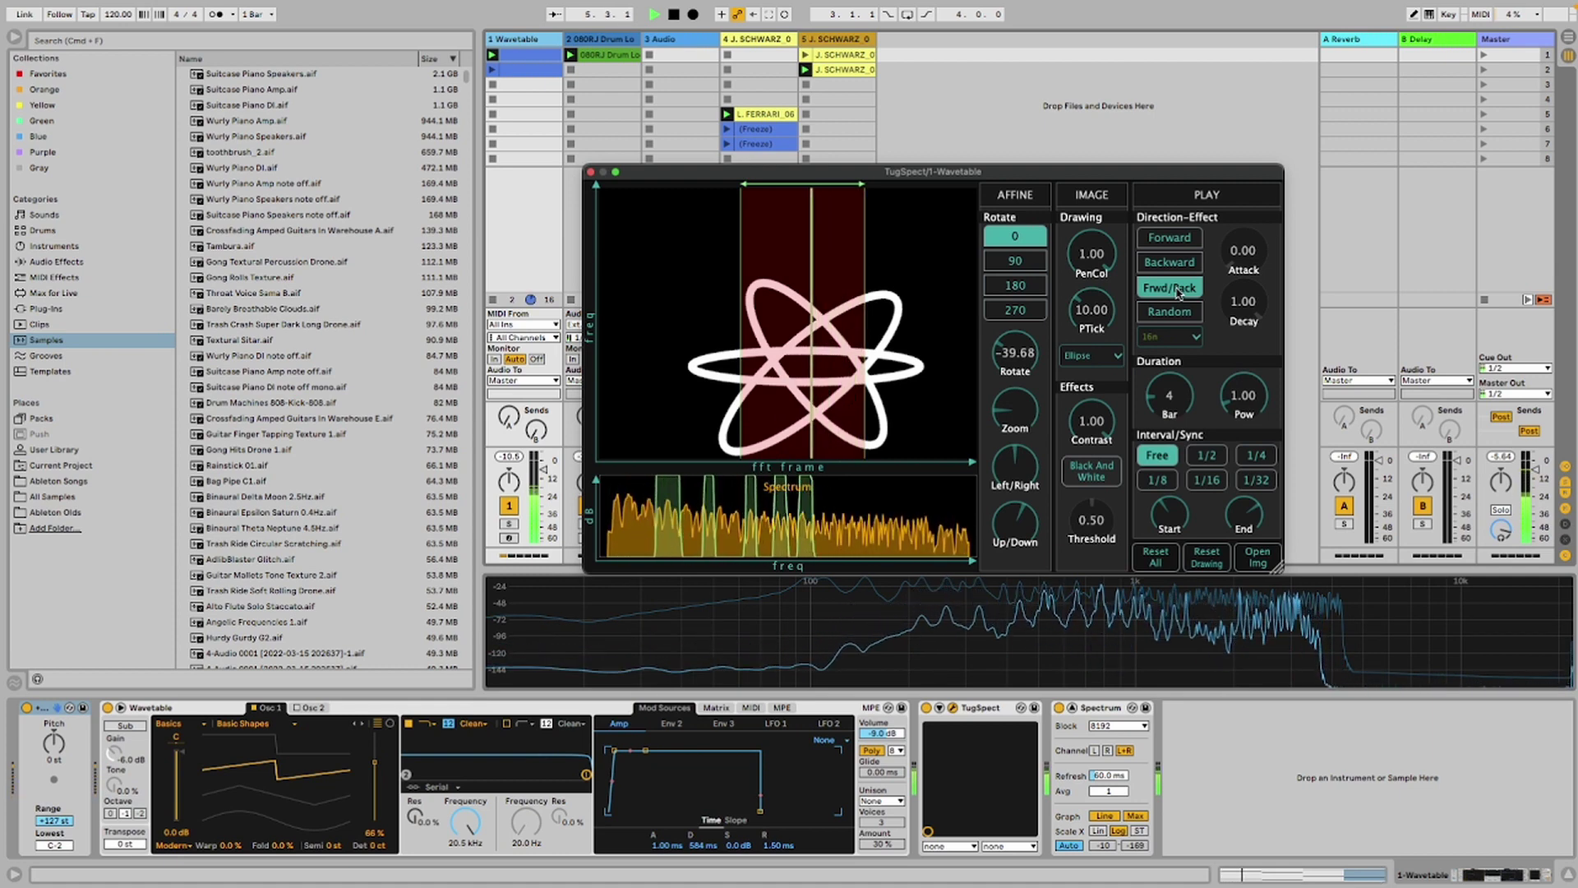
click(1161, 485)
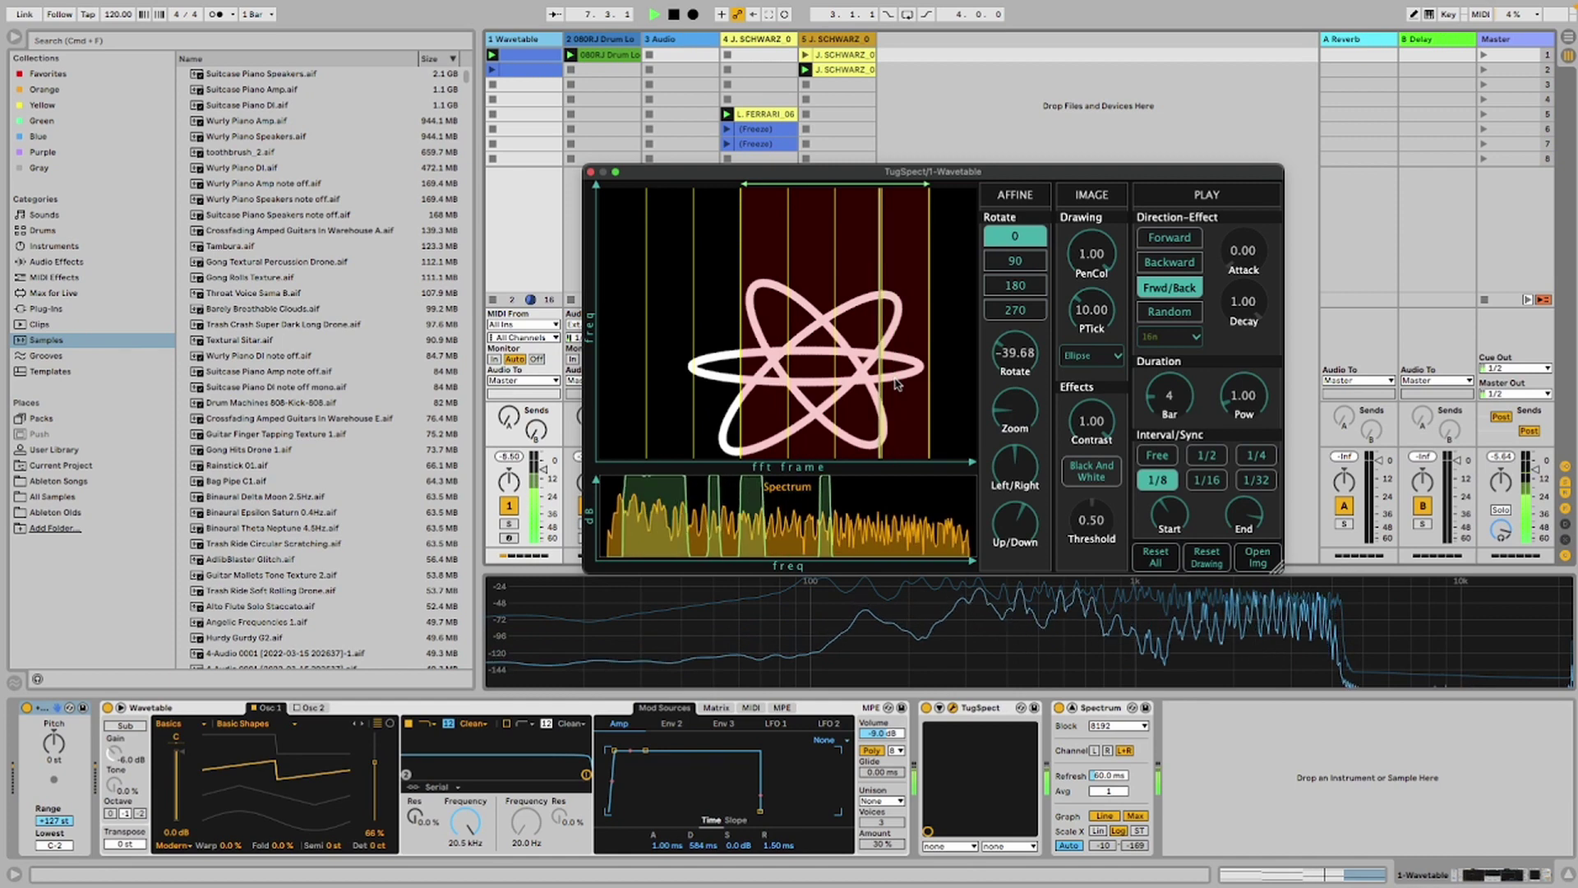
click(830, 362)
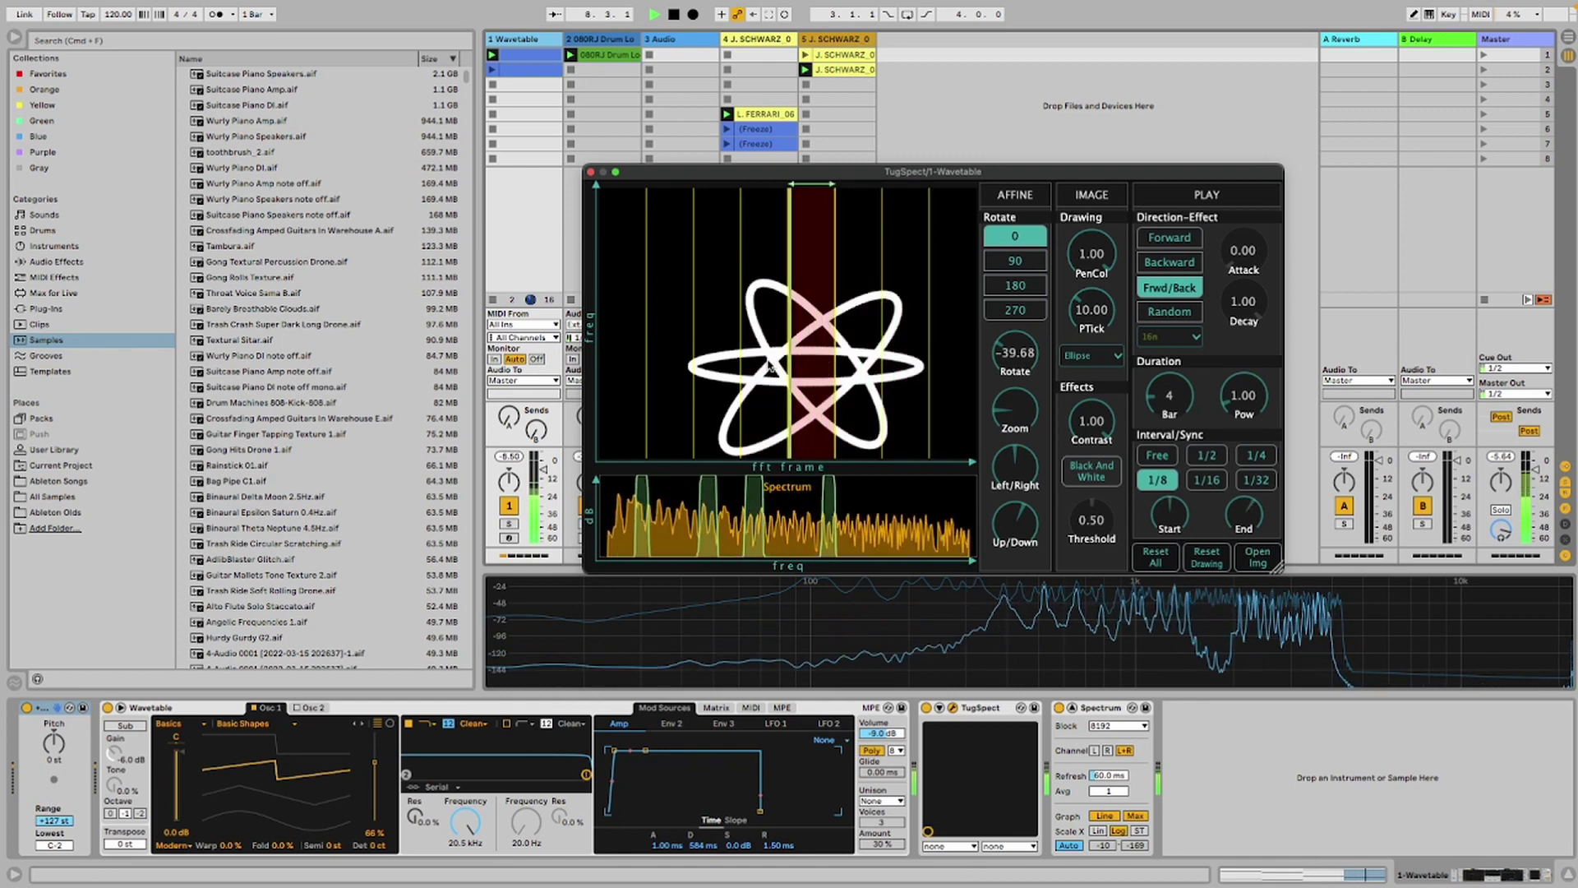
drag(829, 369, 773, 366)
drag(1010, 356, 1010, 339)
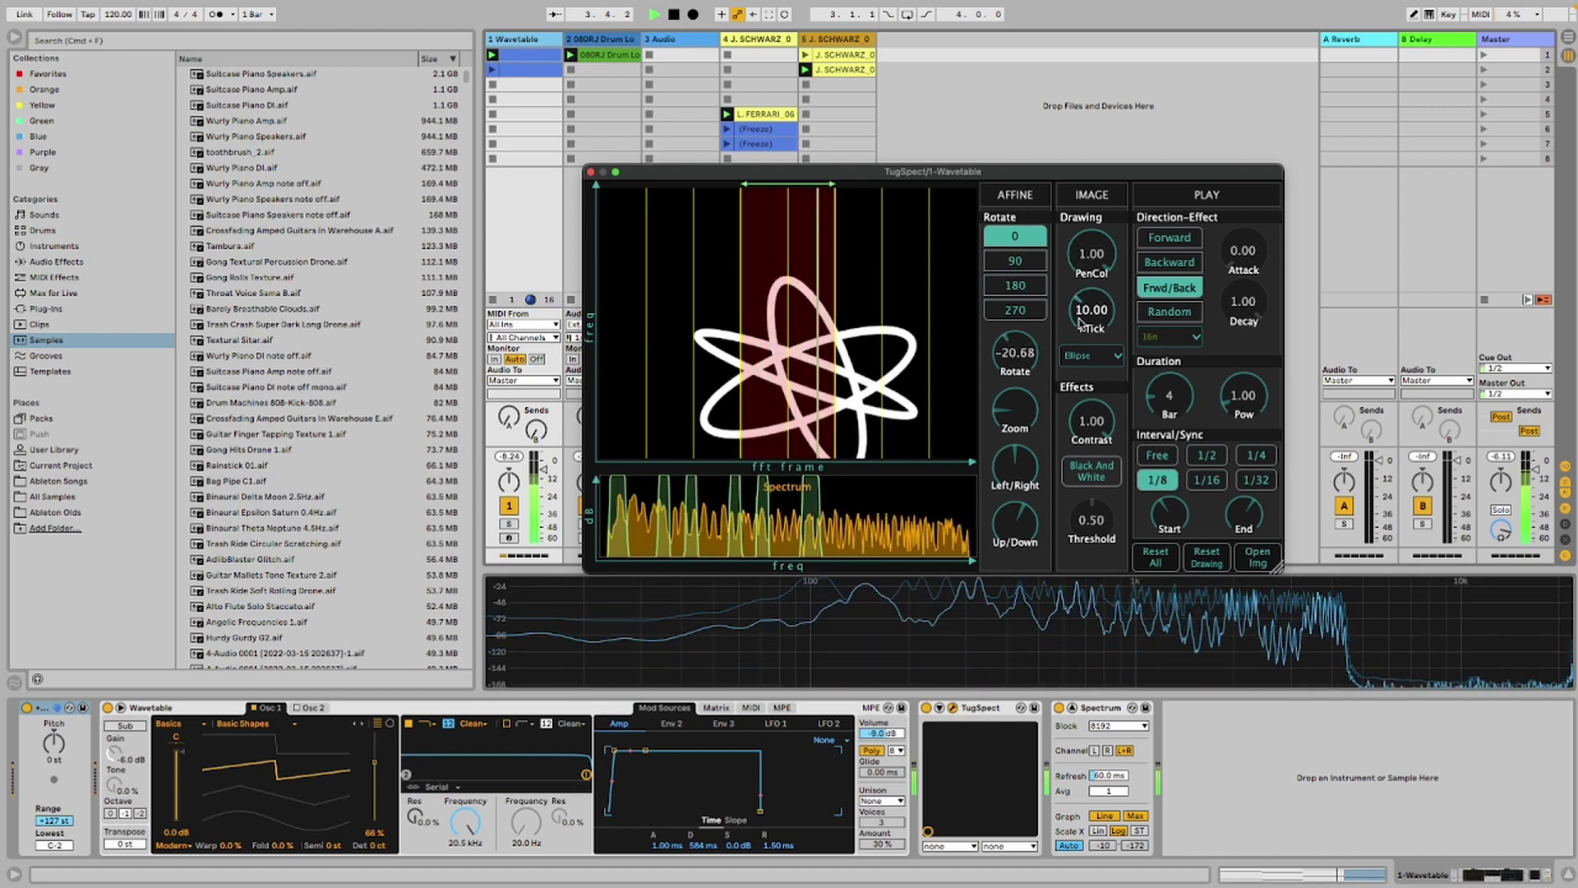
key(space)
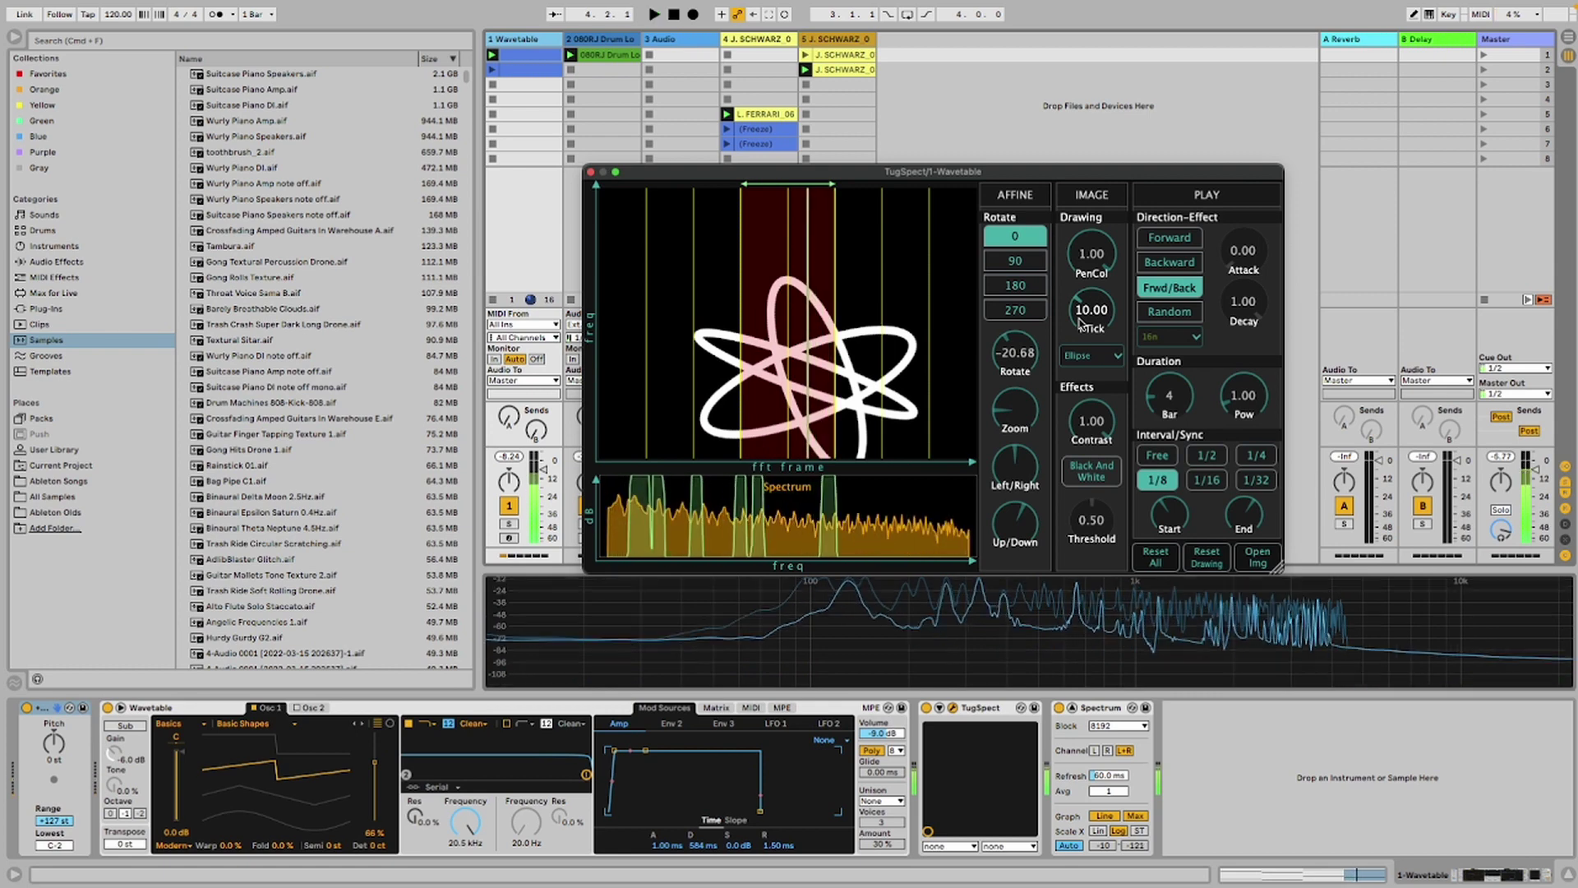
Reset all TugSpect settings, take Live out of full screen, and place the Finder window with the TugSpect image folder beside it
click(1155, 557)
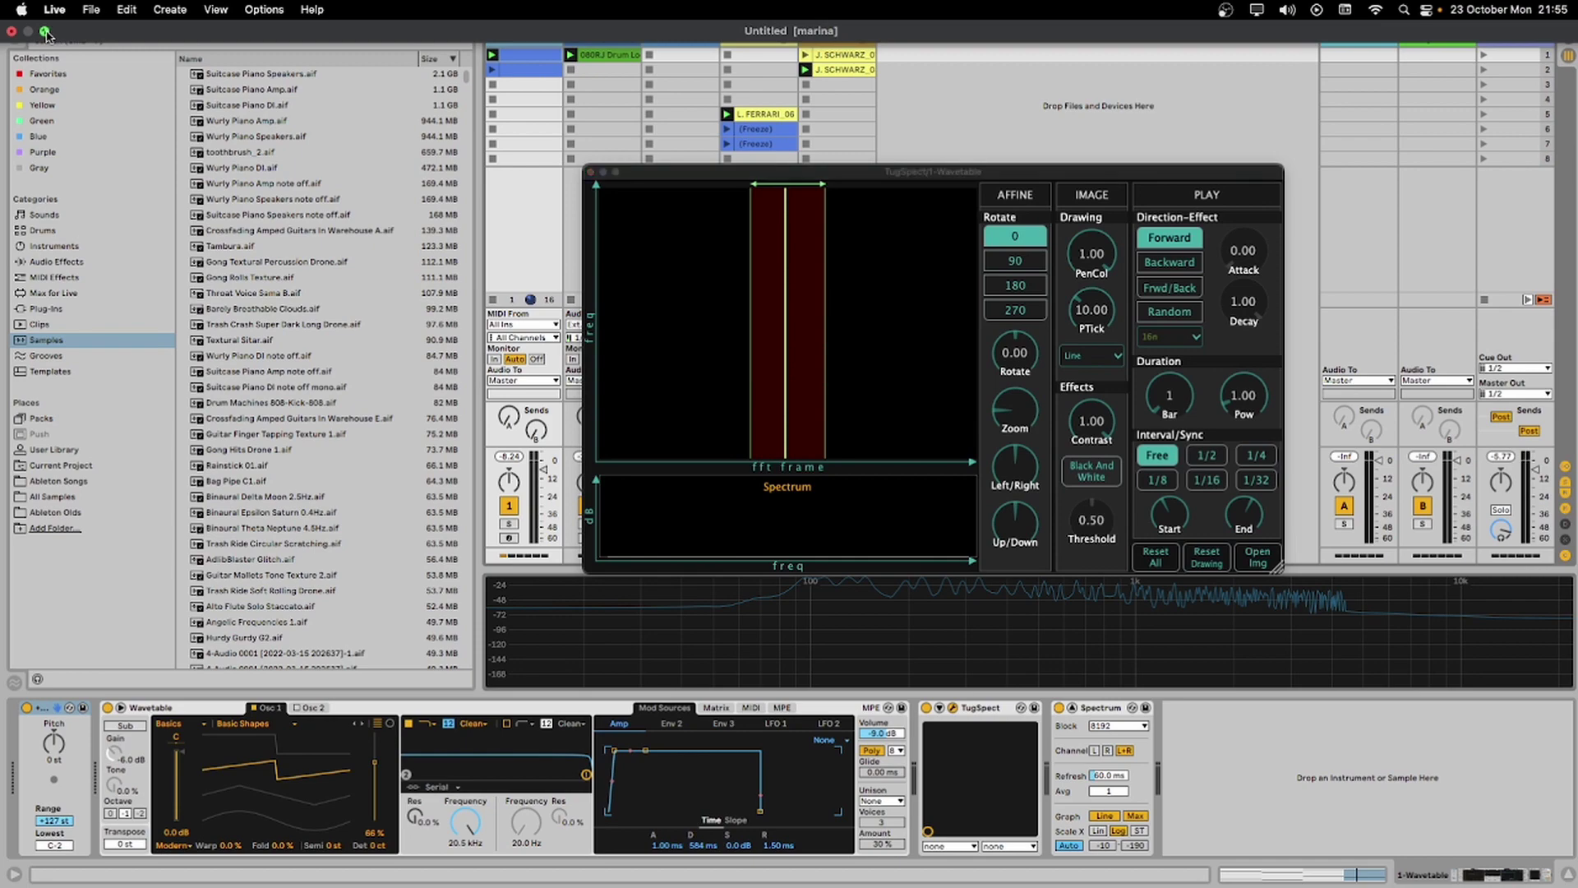
click(44, 31)
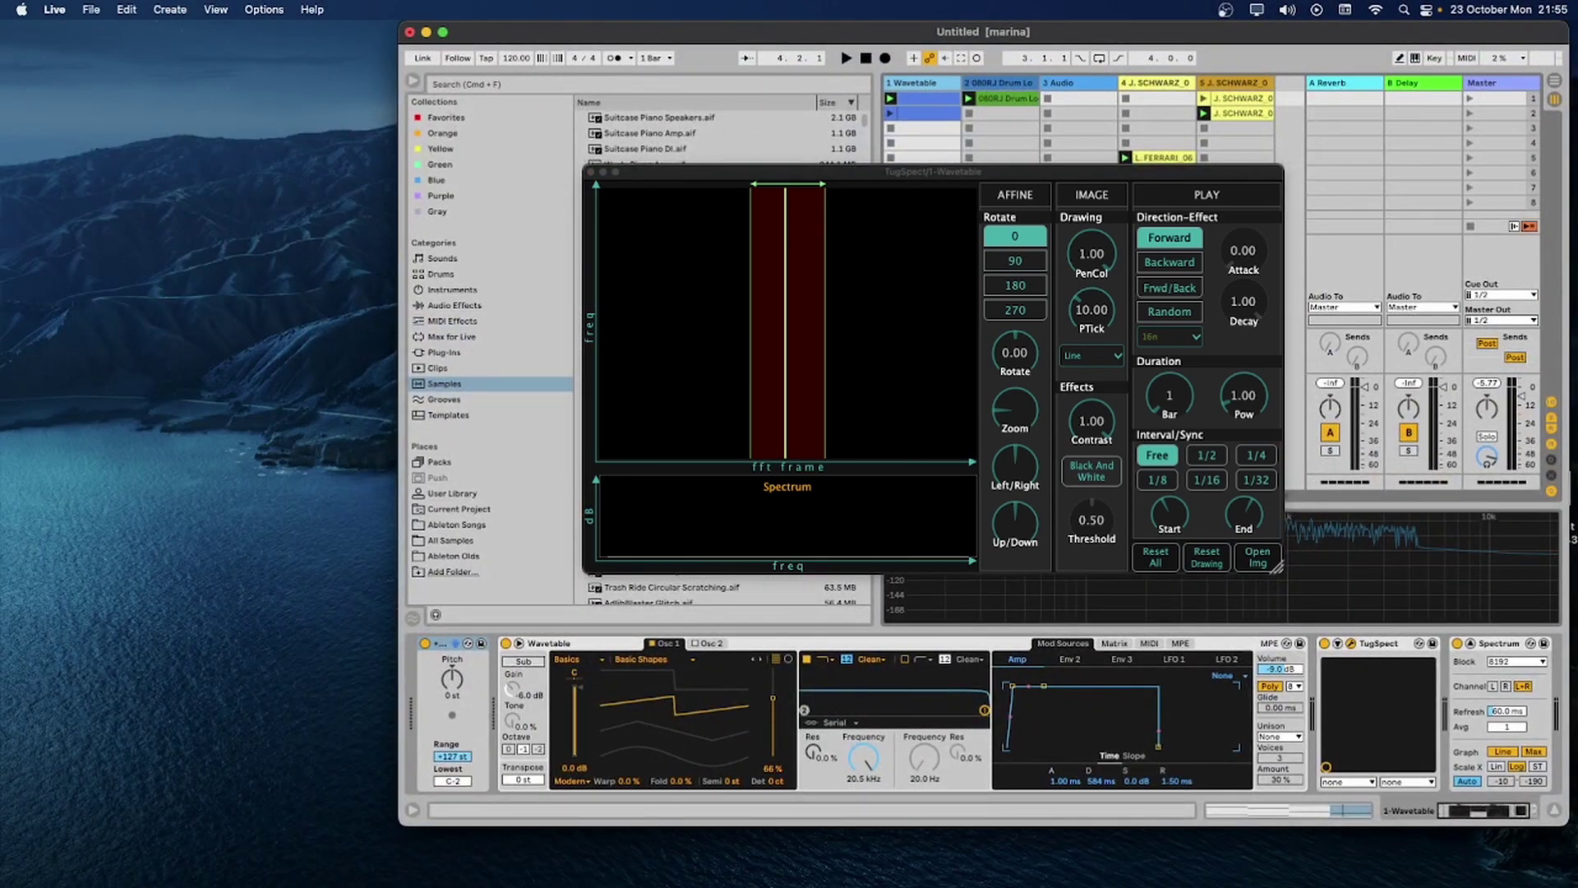
key(super+Tab)
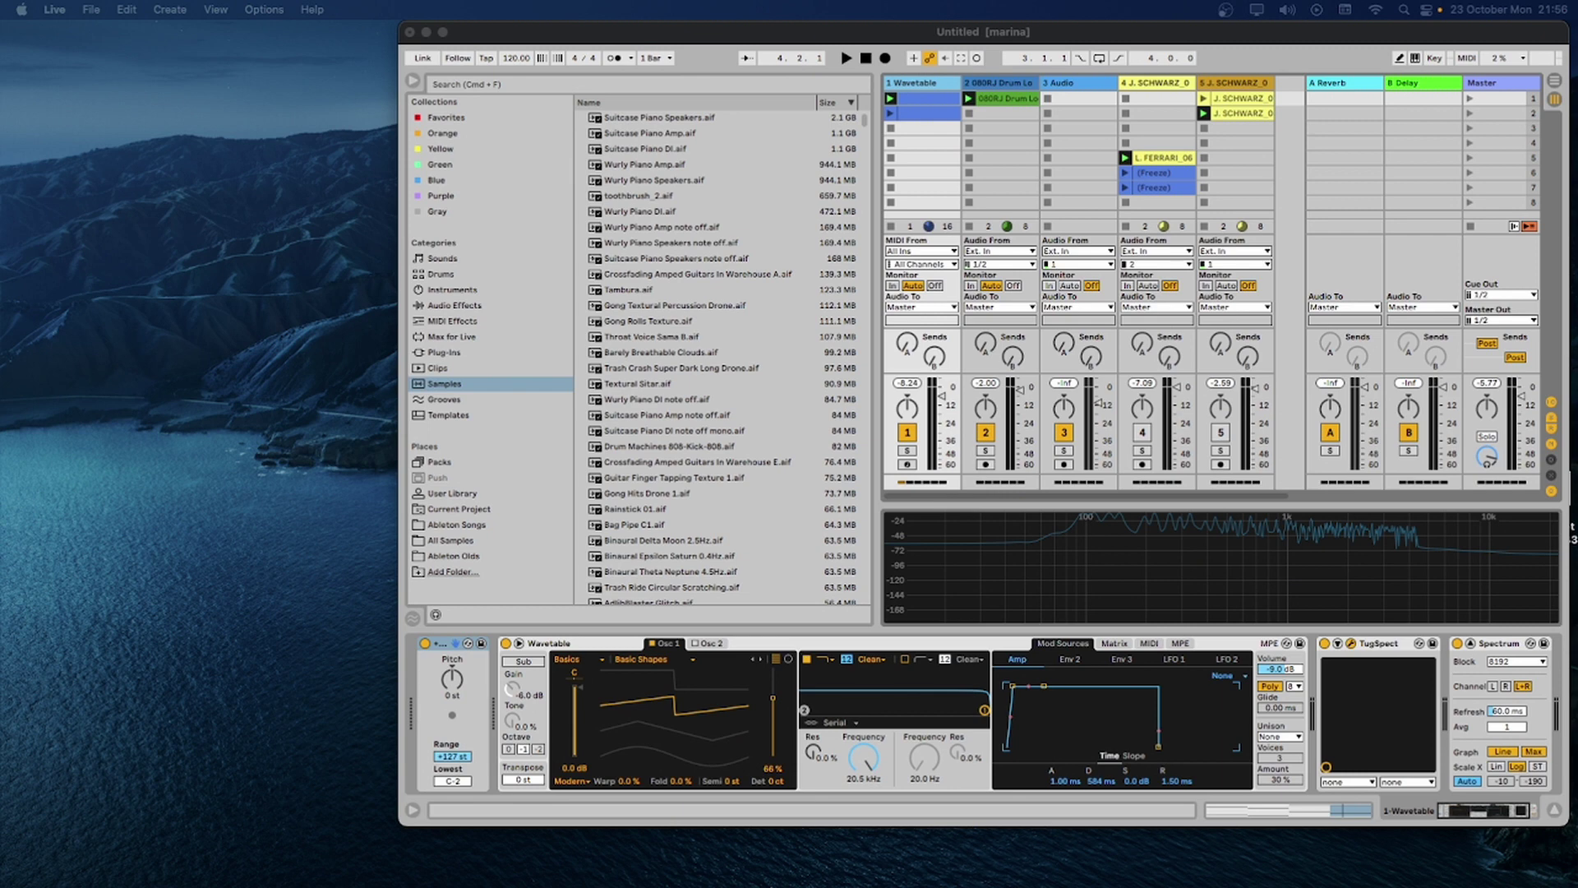
drag(1577, 329, 41, 381)
drag(205, 370, 103, 301)
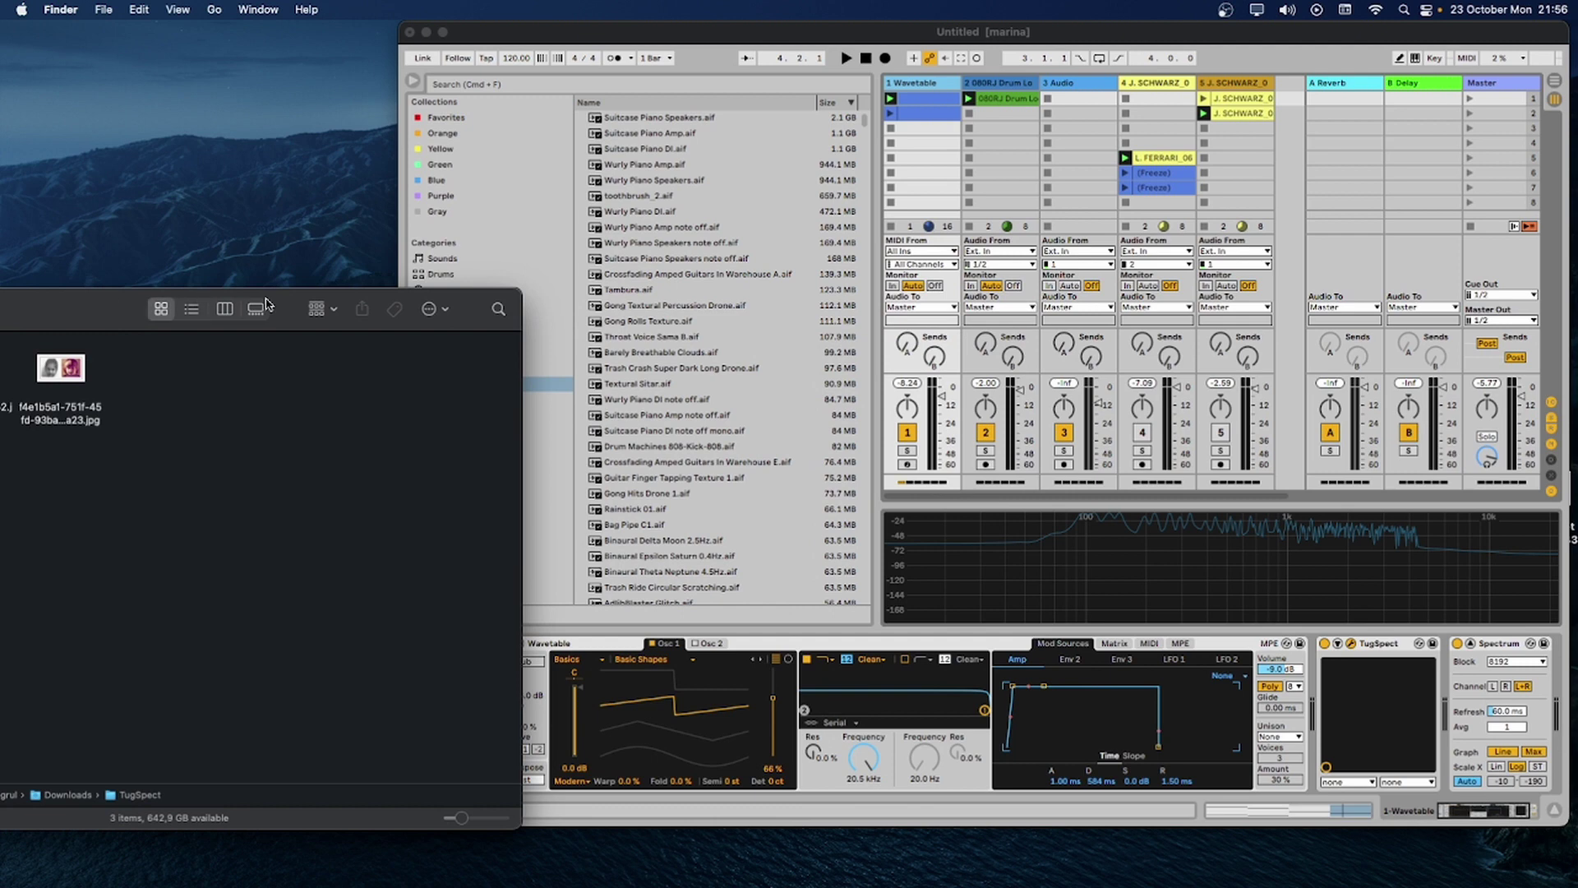
Load the double-portrait JPG from Finder into TugSpect, play it with the interval over the second face, and stop playback
click(1008, 43)
drag(47, 383, 670, 430)
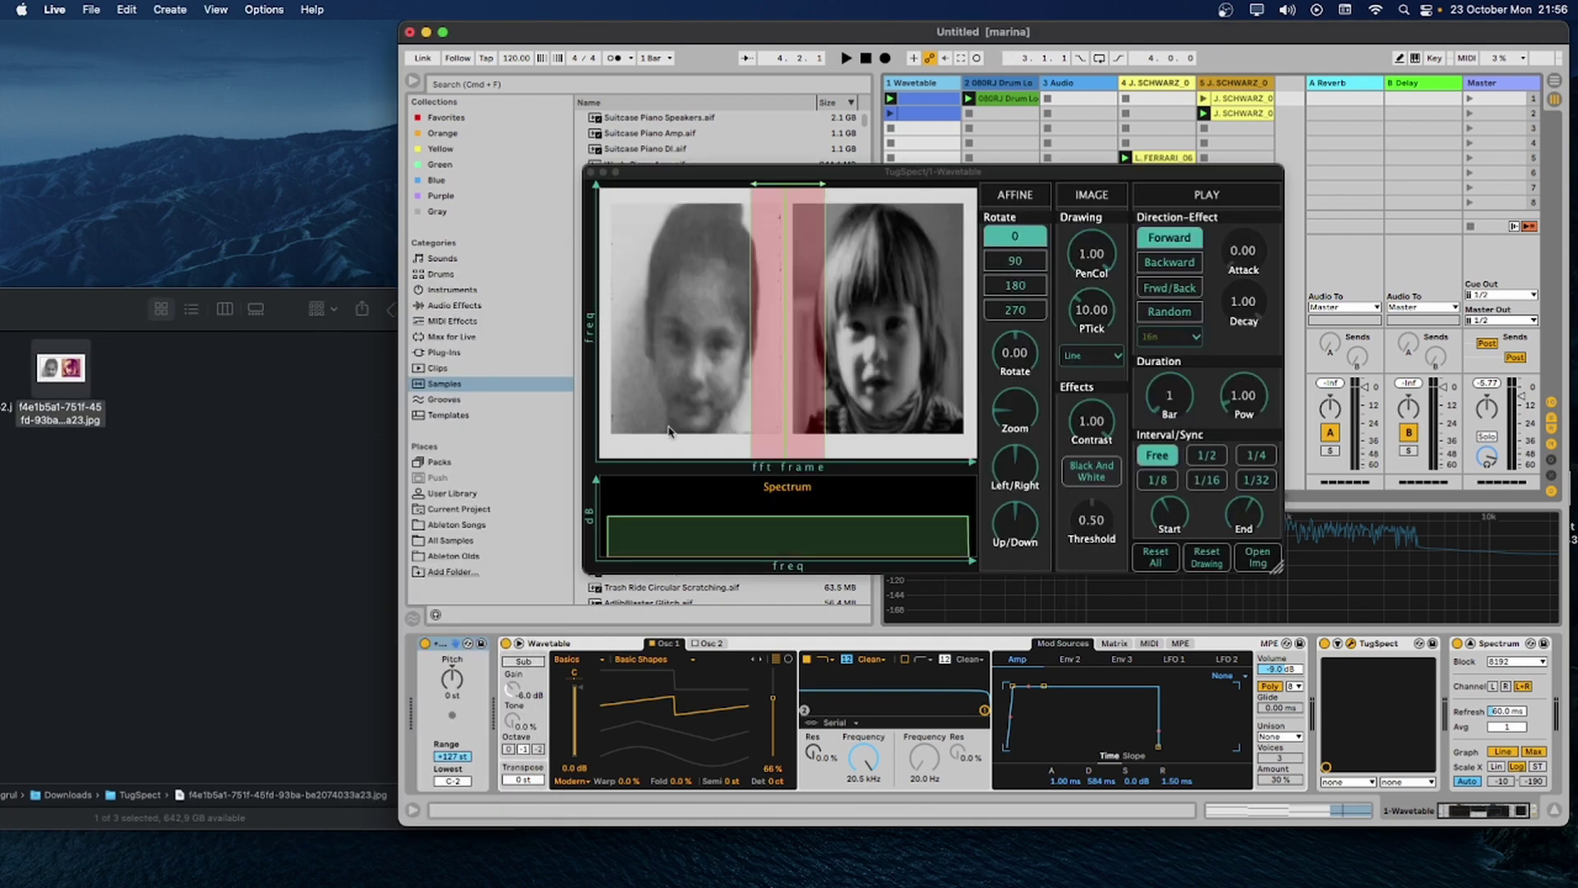
key(space)
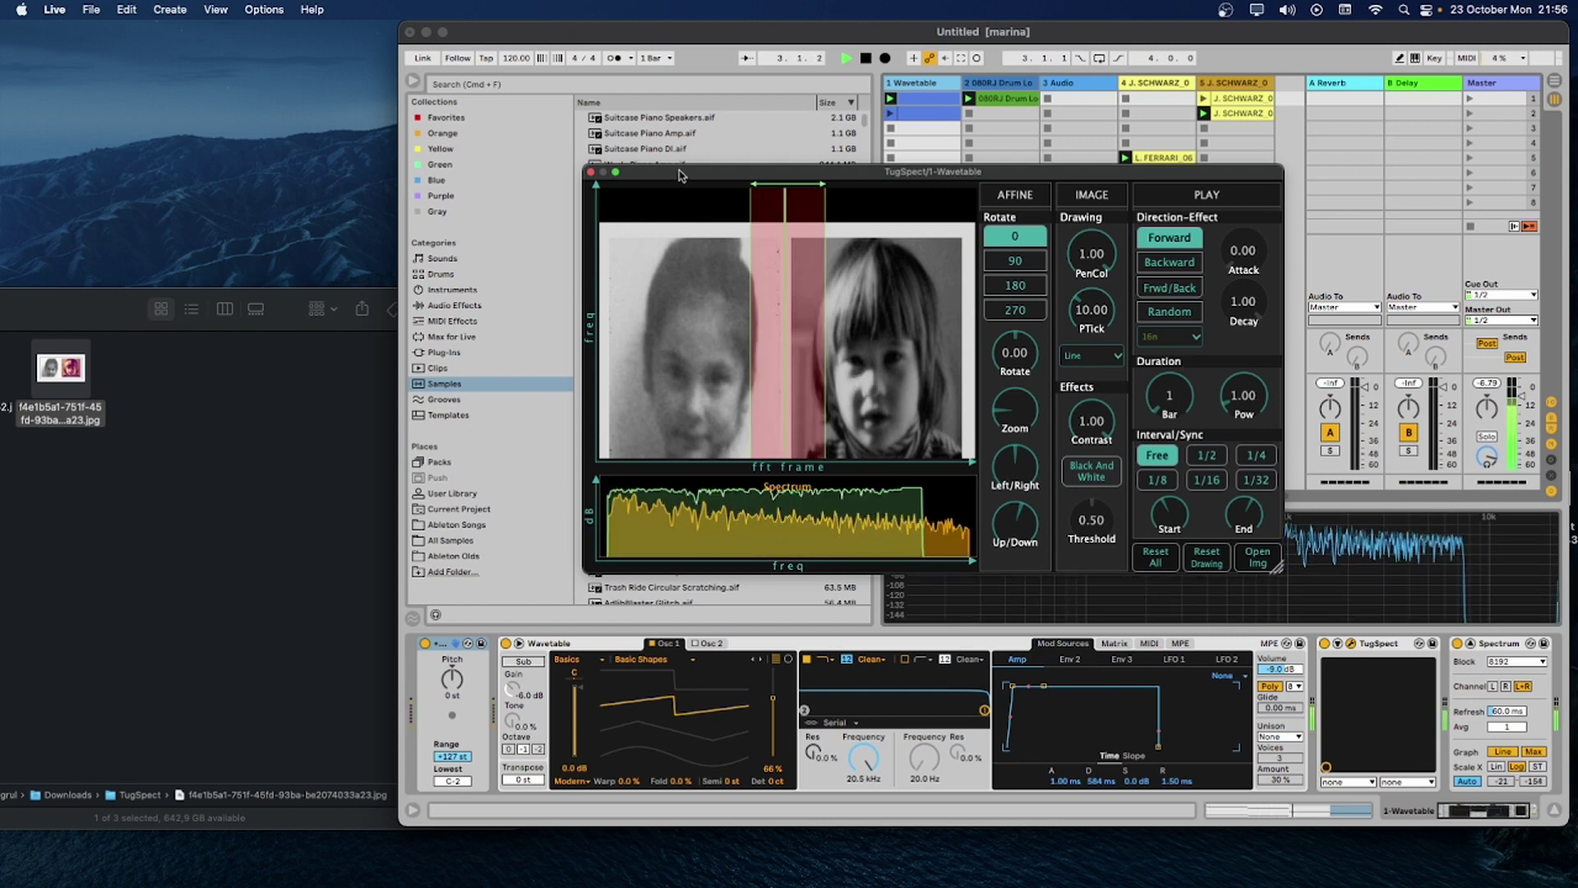
drag(681, 174, 956, 114)
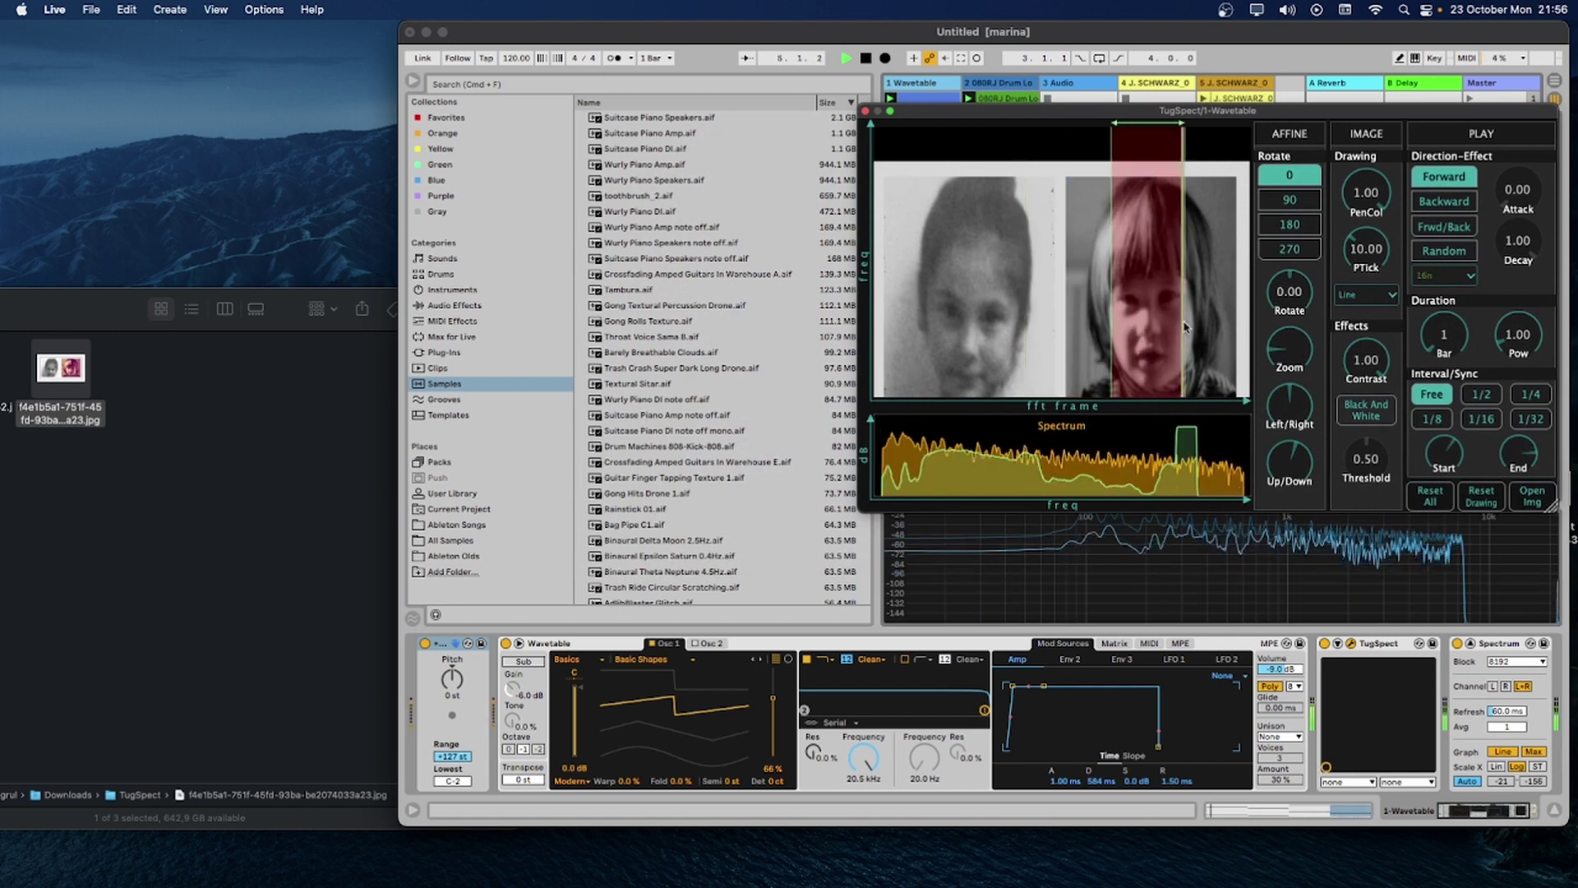
key(space)
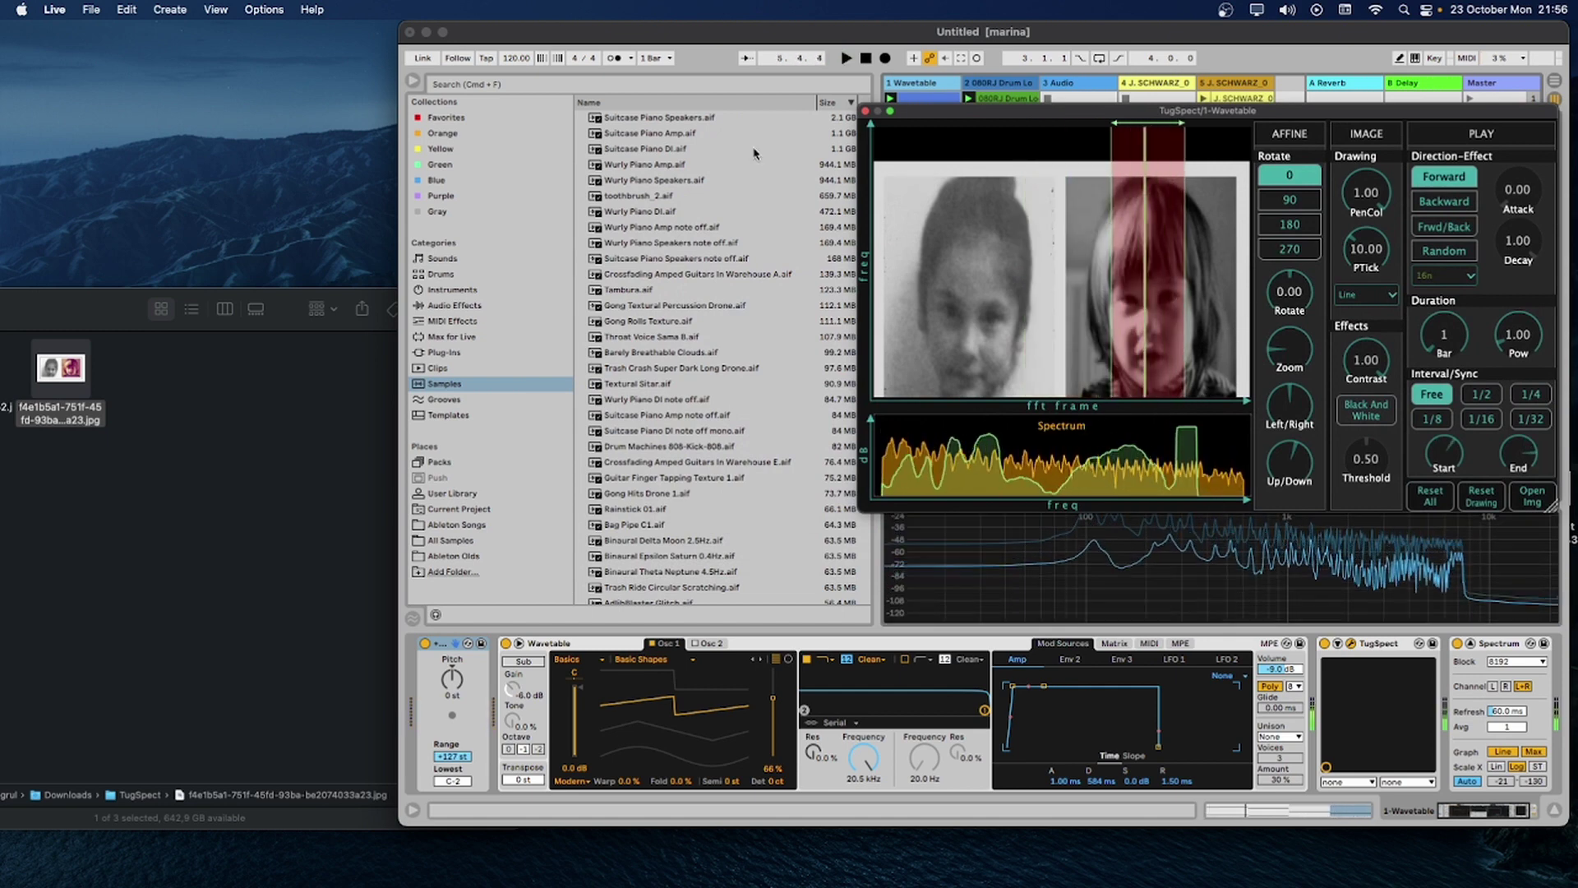
Reposition the TugSpect window, play the second face with a duration of 10 bars, and try a different Pow setting
drag(971, 108, 890, 144)
click(969, 114)
key(space)
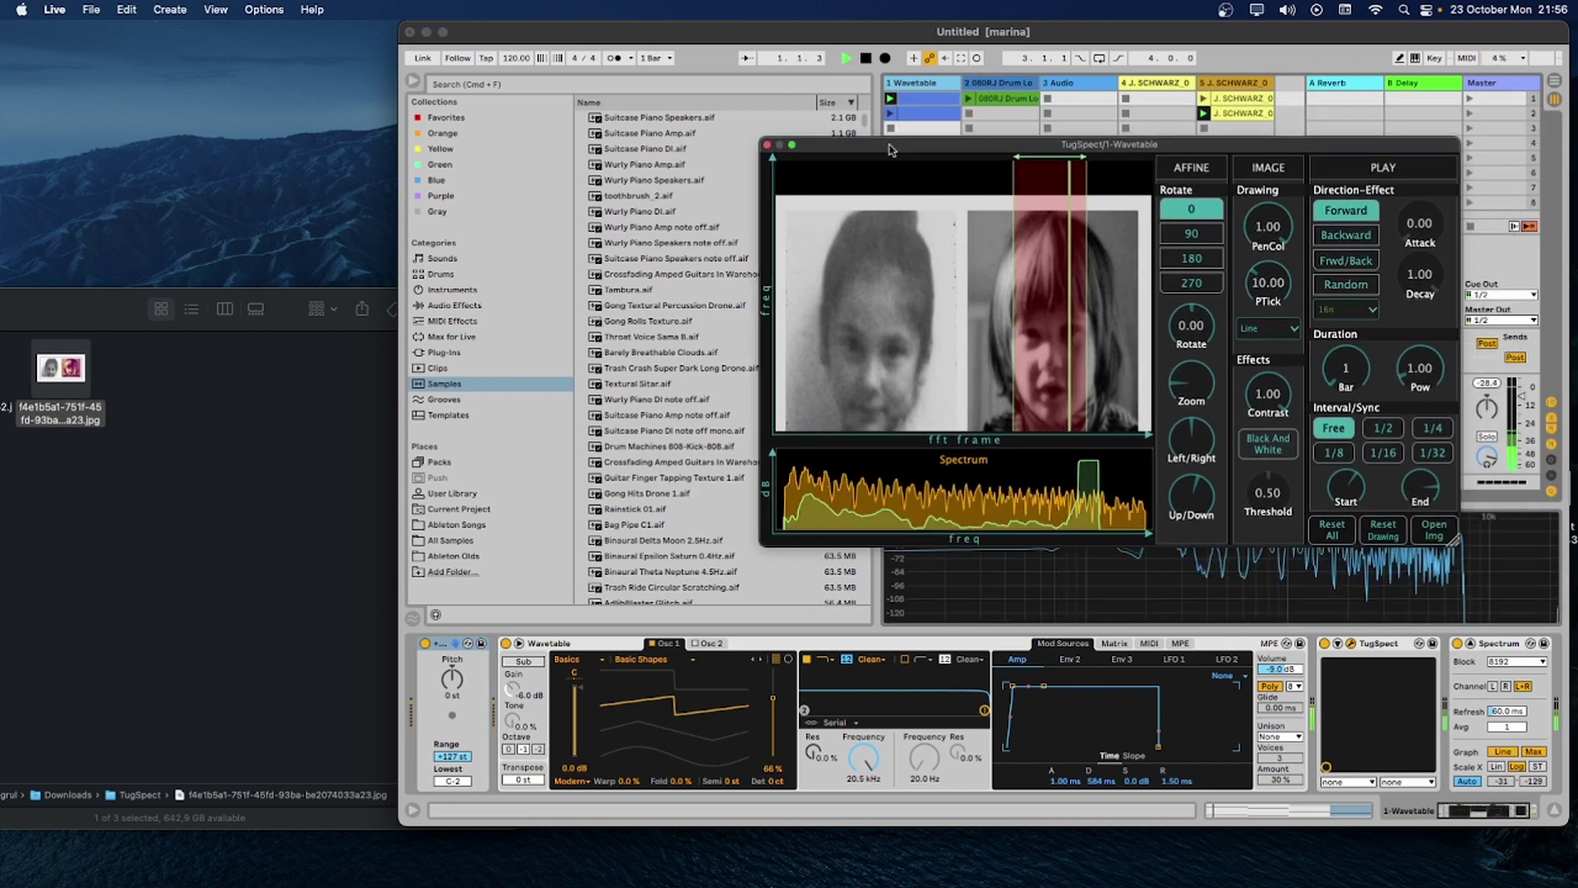
drag(1356, 379, 1360, 293)
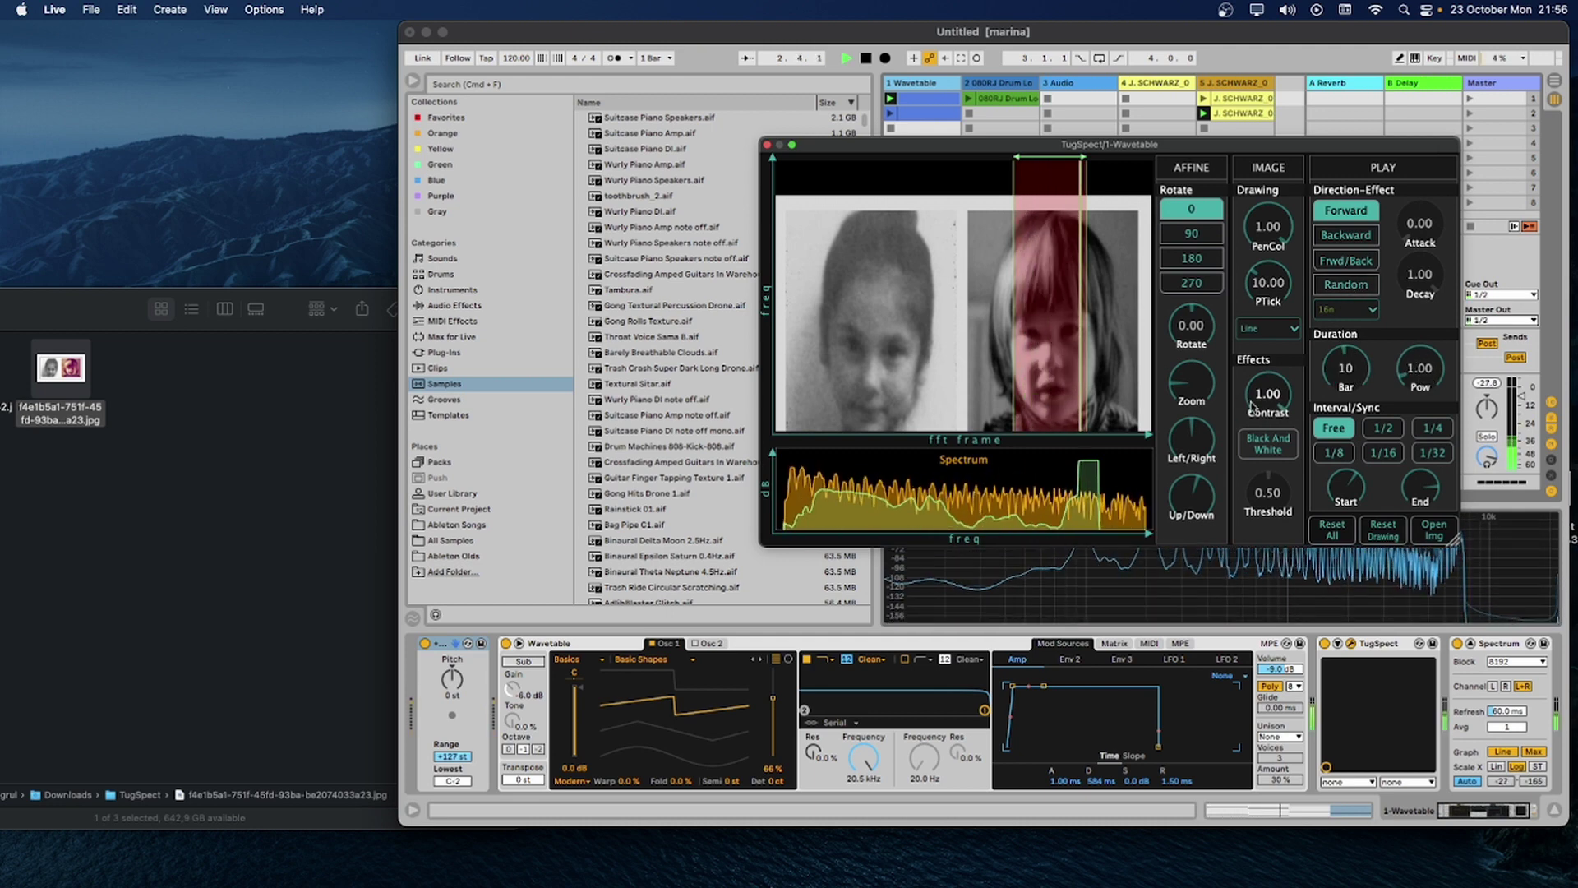
drag(1416, 386, 1415, 356)
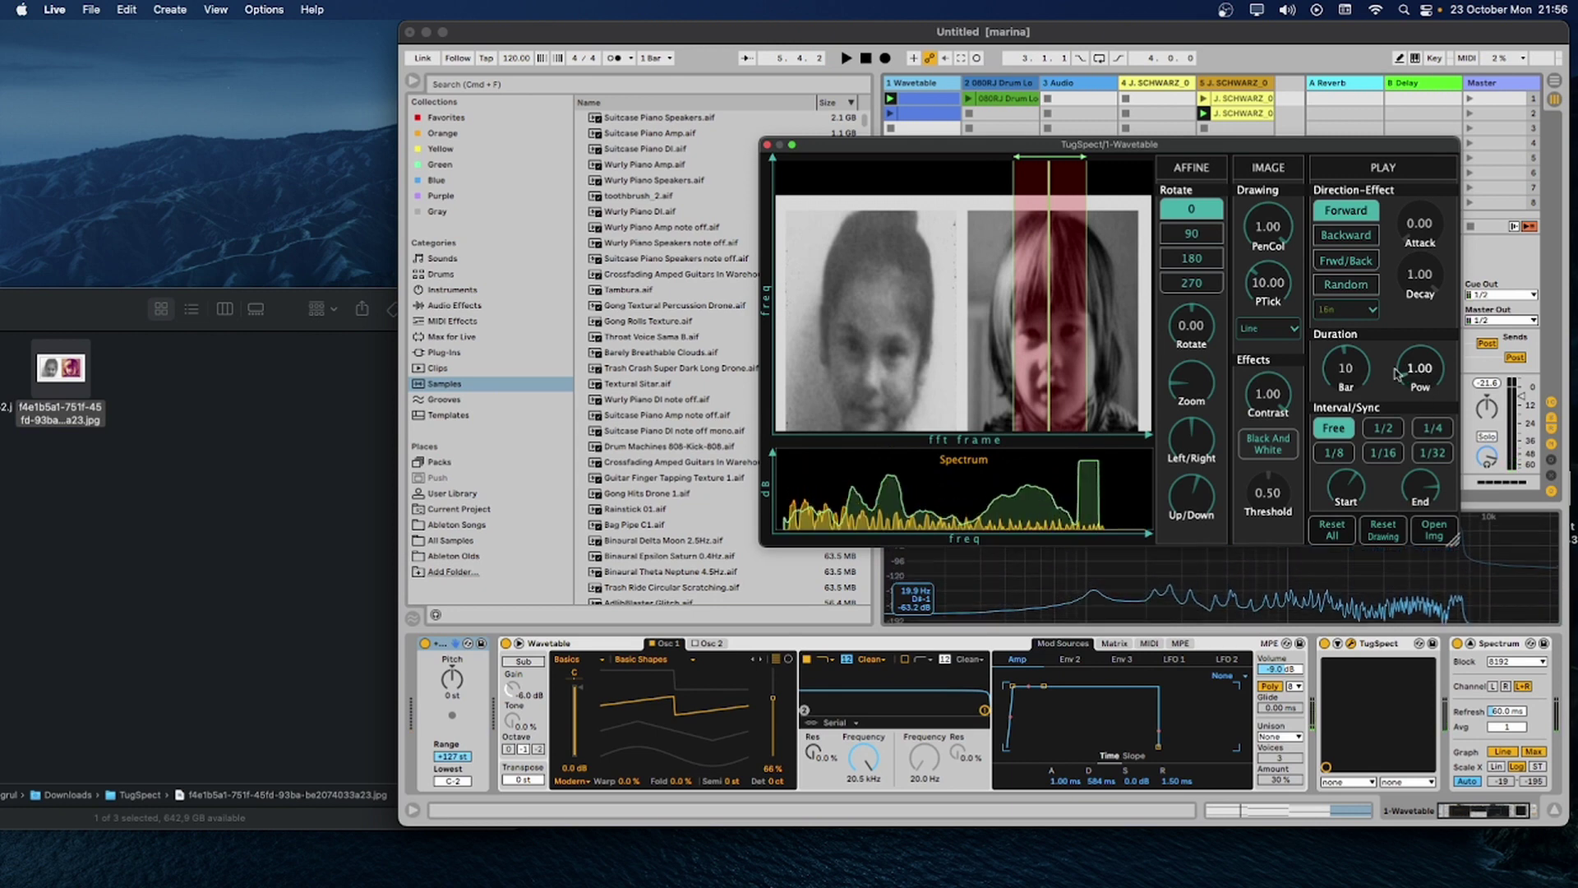
Invert the contrast to -1.00 during playback, cross out the second face with lines, and restore the contrast to 1.00
drag(1273, 395, 1260, 619)
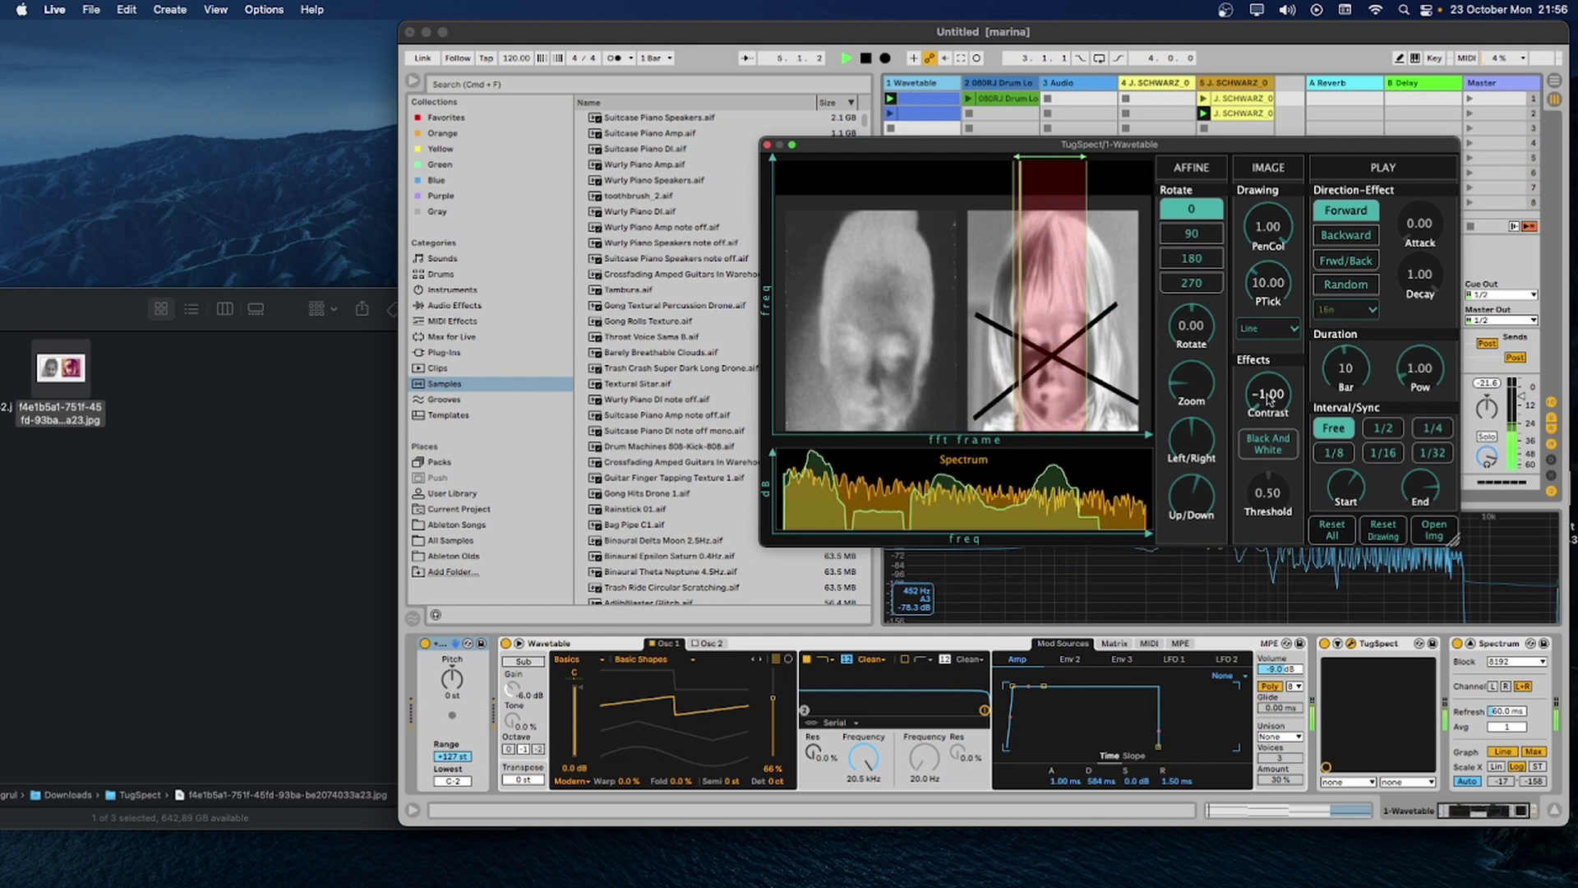
drag(1270, 401, 1275, 346)
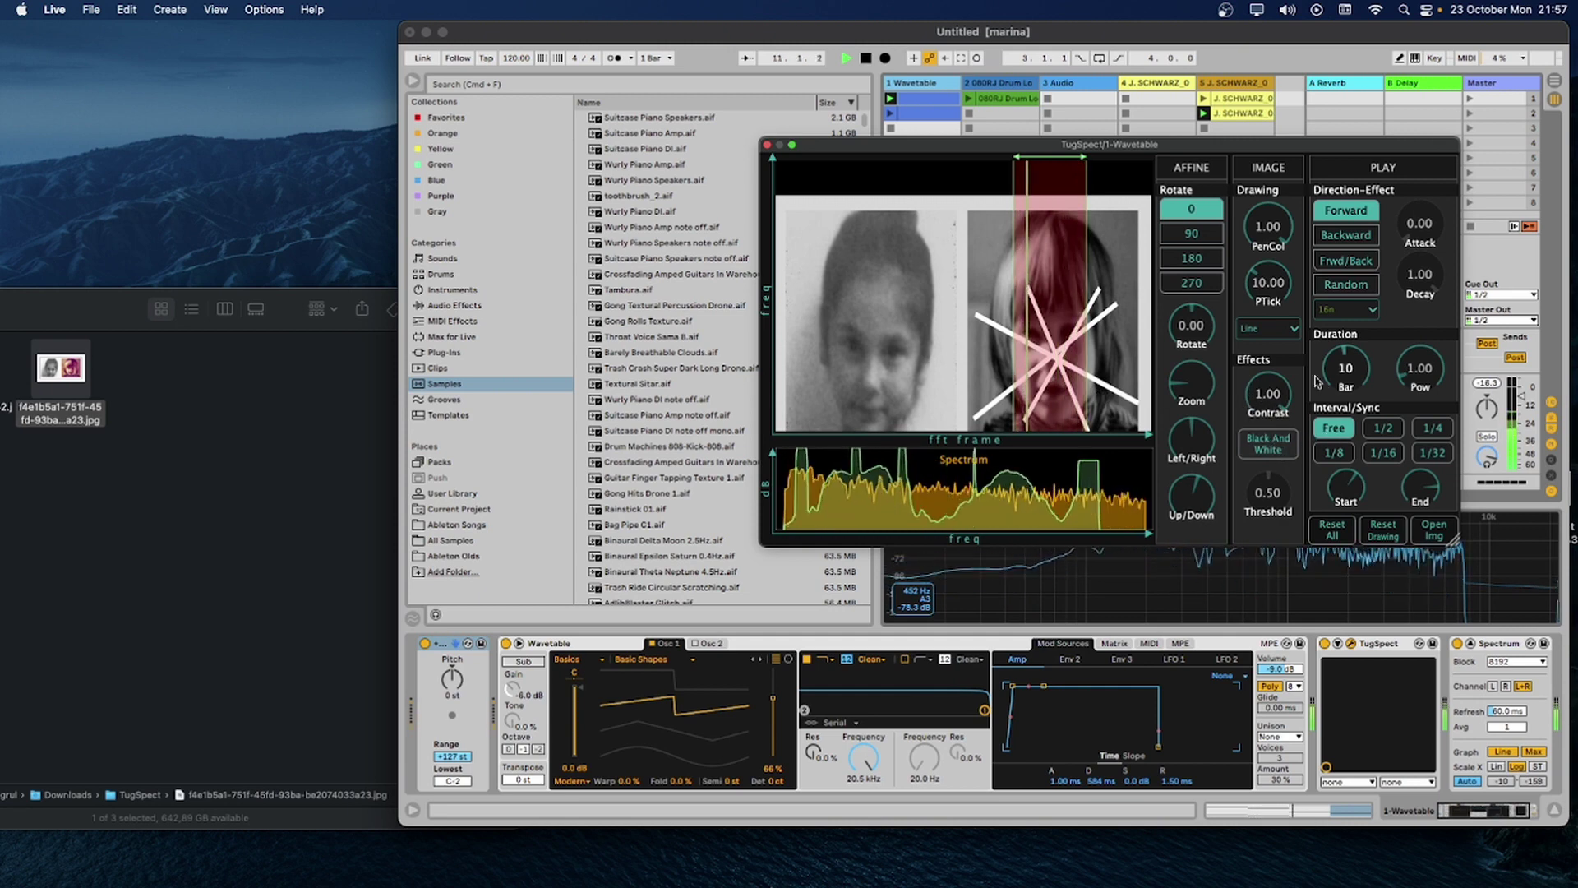
Outline the first face with an ellipse and play with the interval over that face
click(1268, 328)
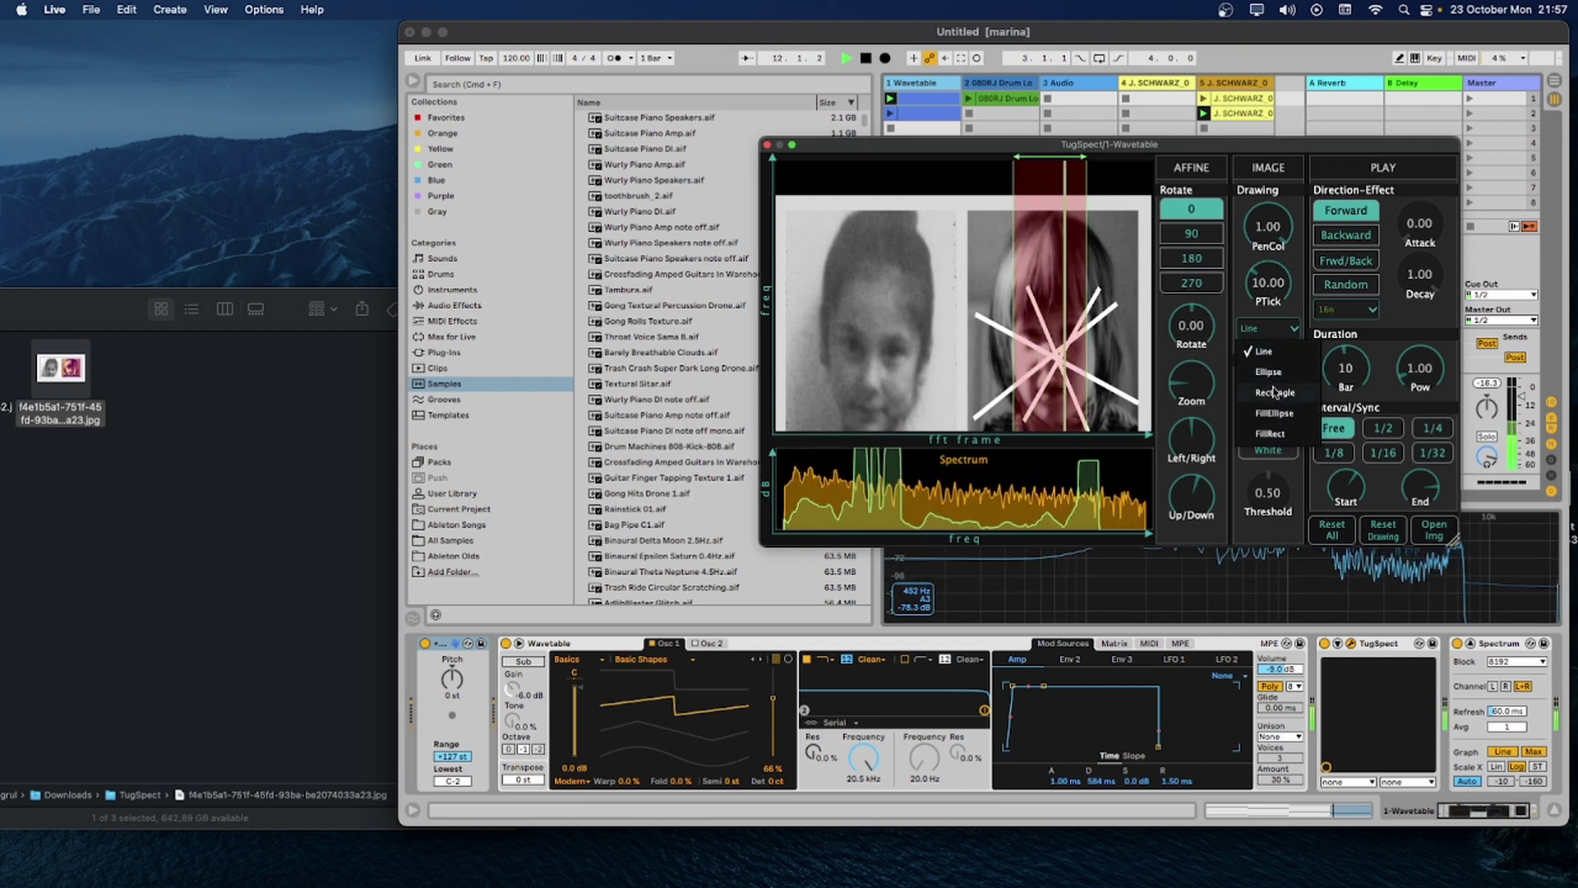
click(1269, 371)
drag(836, 255, 934, 416)
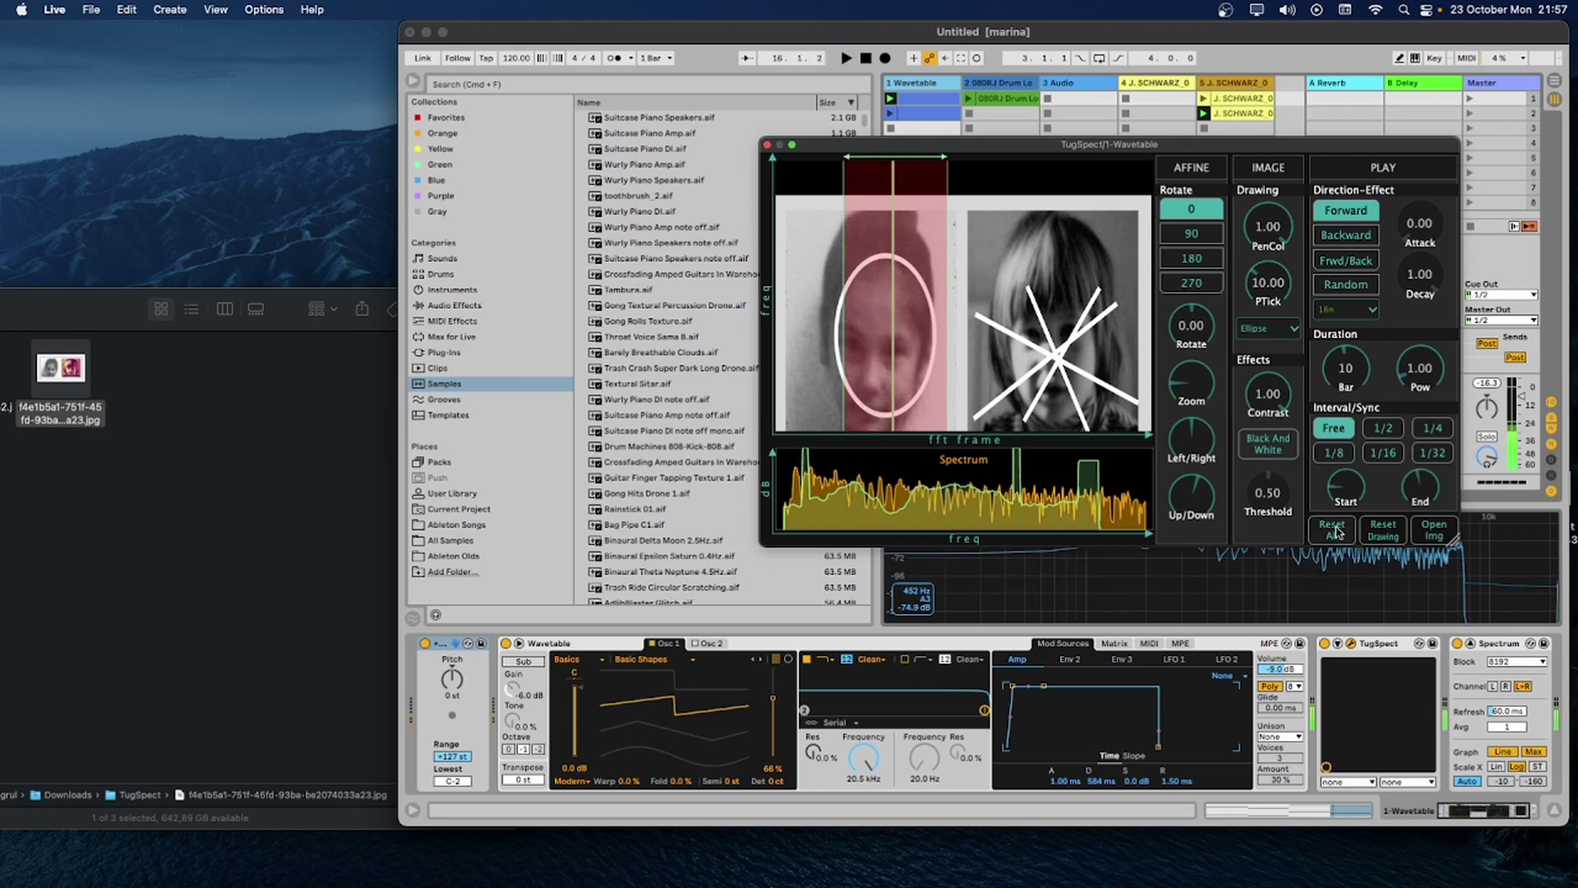
Reset all TugSpect settings and draw a wide and a tall rectangle crossing each other, rotated to 39.37
click(1269, 328)
click(1260, 350)
click(1267, 329)
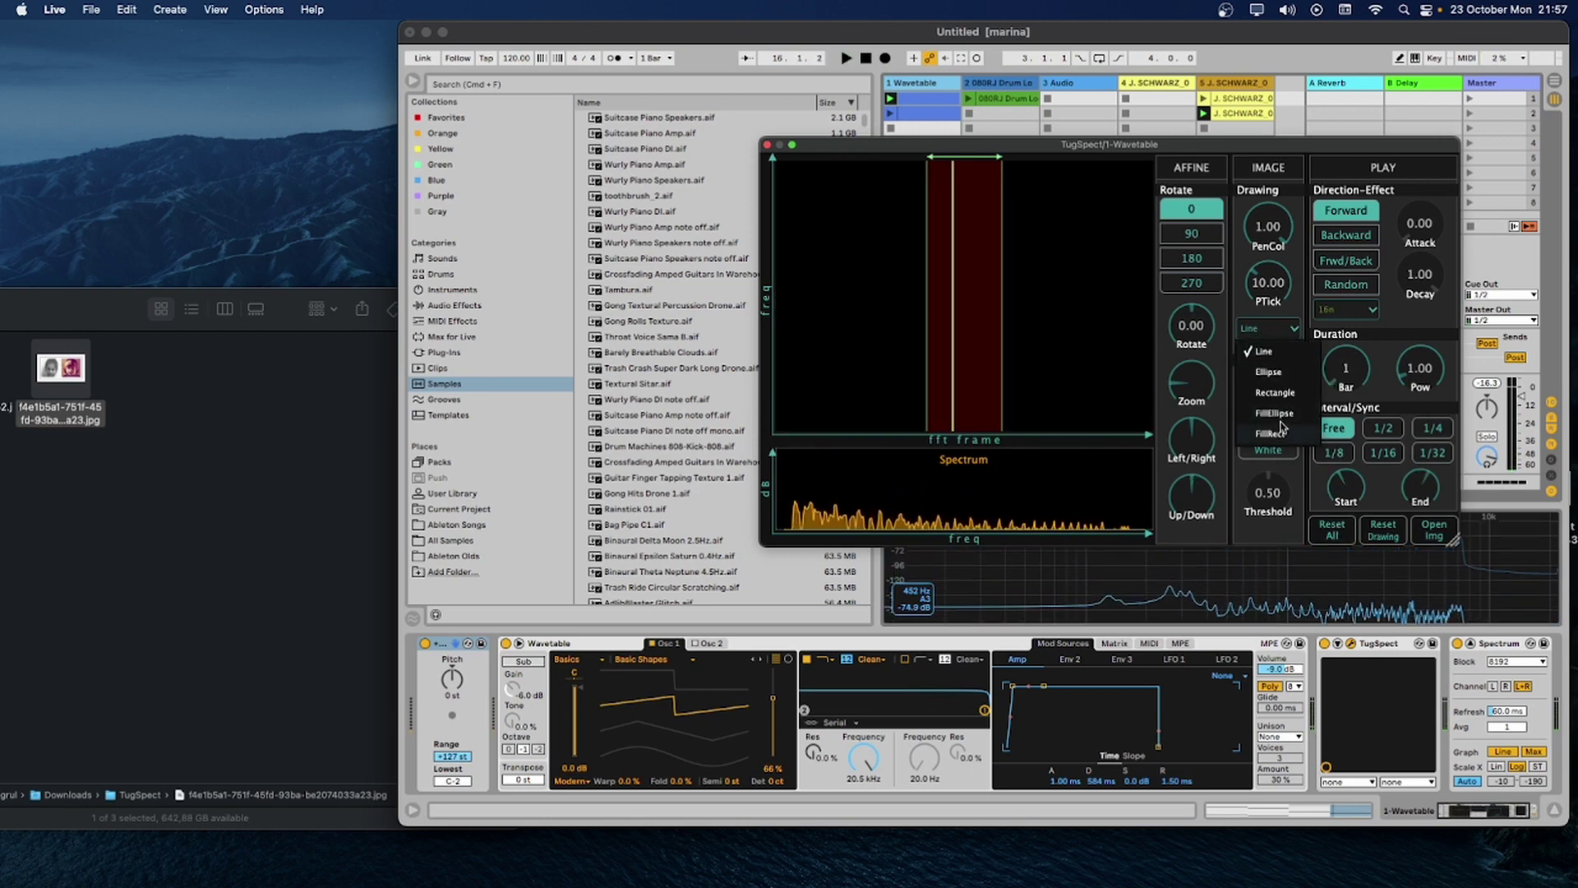
click(1276, 393)
drag(842, 297, 1126, 338)
mouse_move(964, 233)
mouse_down()
mouse_move(986, 384)
mouse_move(1020, 415)
mouse_move(1011, 403)
mouse_up()
drag(1190, 322, 1195, 282)
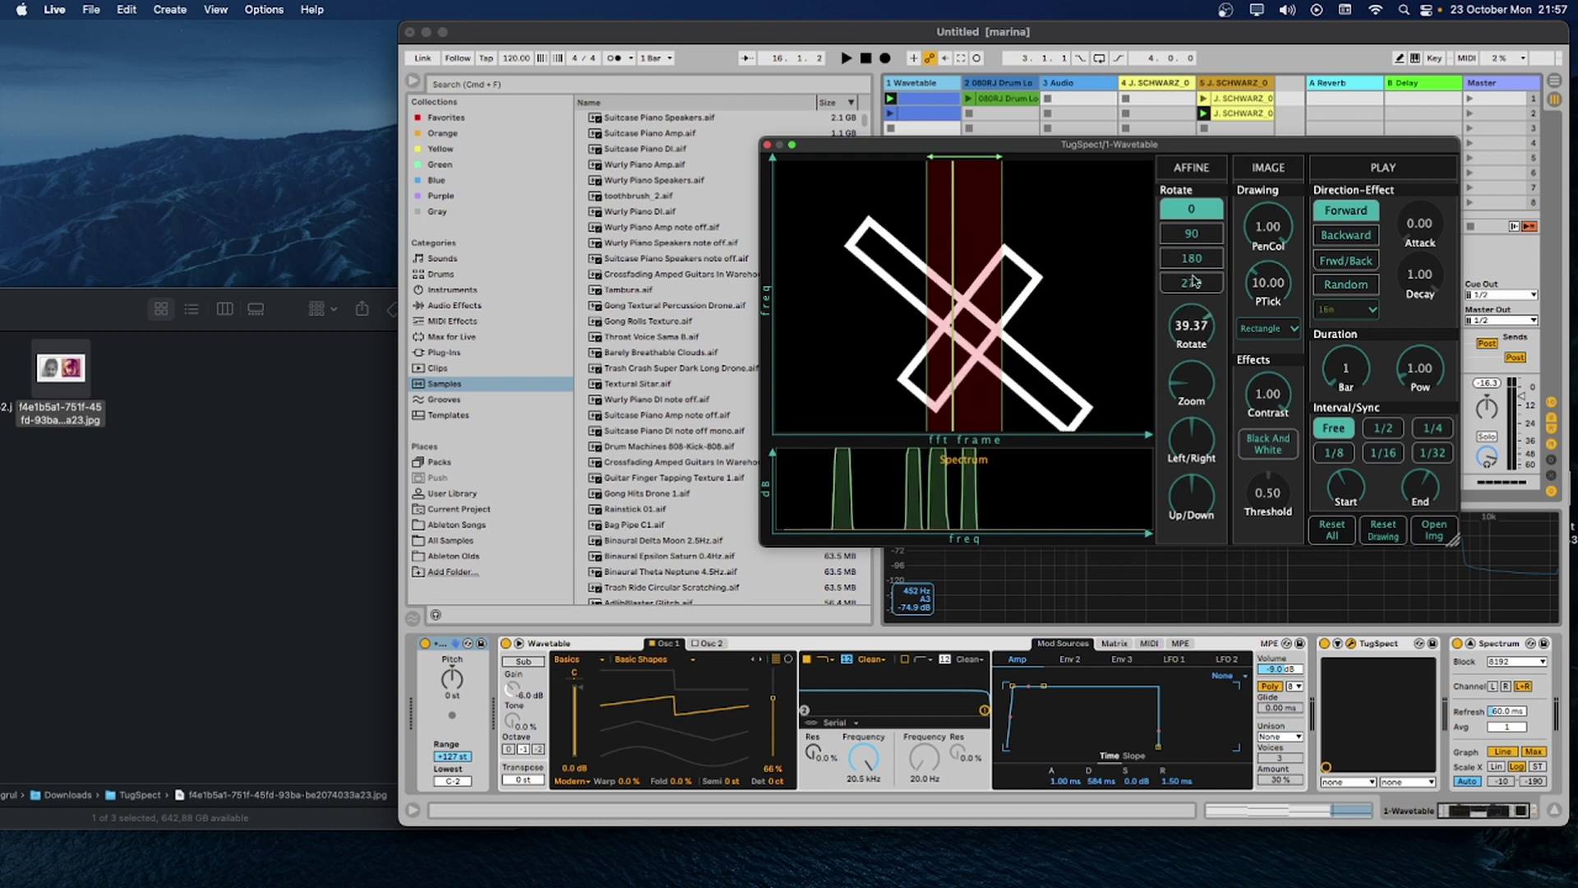
Add two wide horizontal rectangles over the rotated pair and rotate the whole drawing to 57.71
drag(863, 306, 1090, 351)
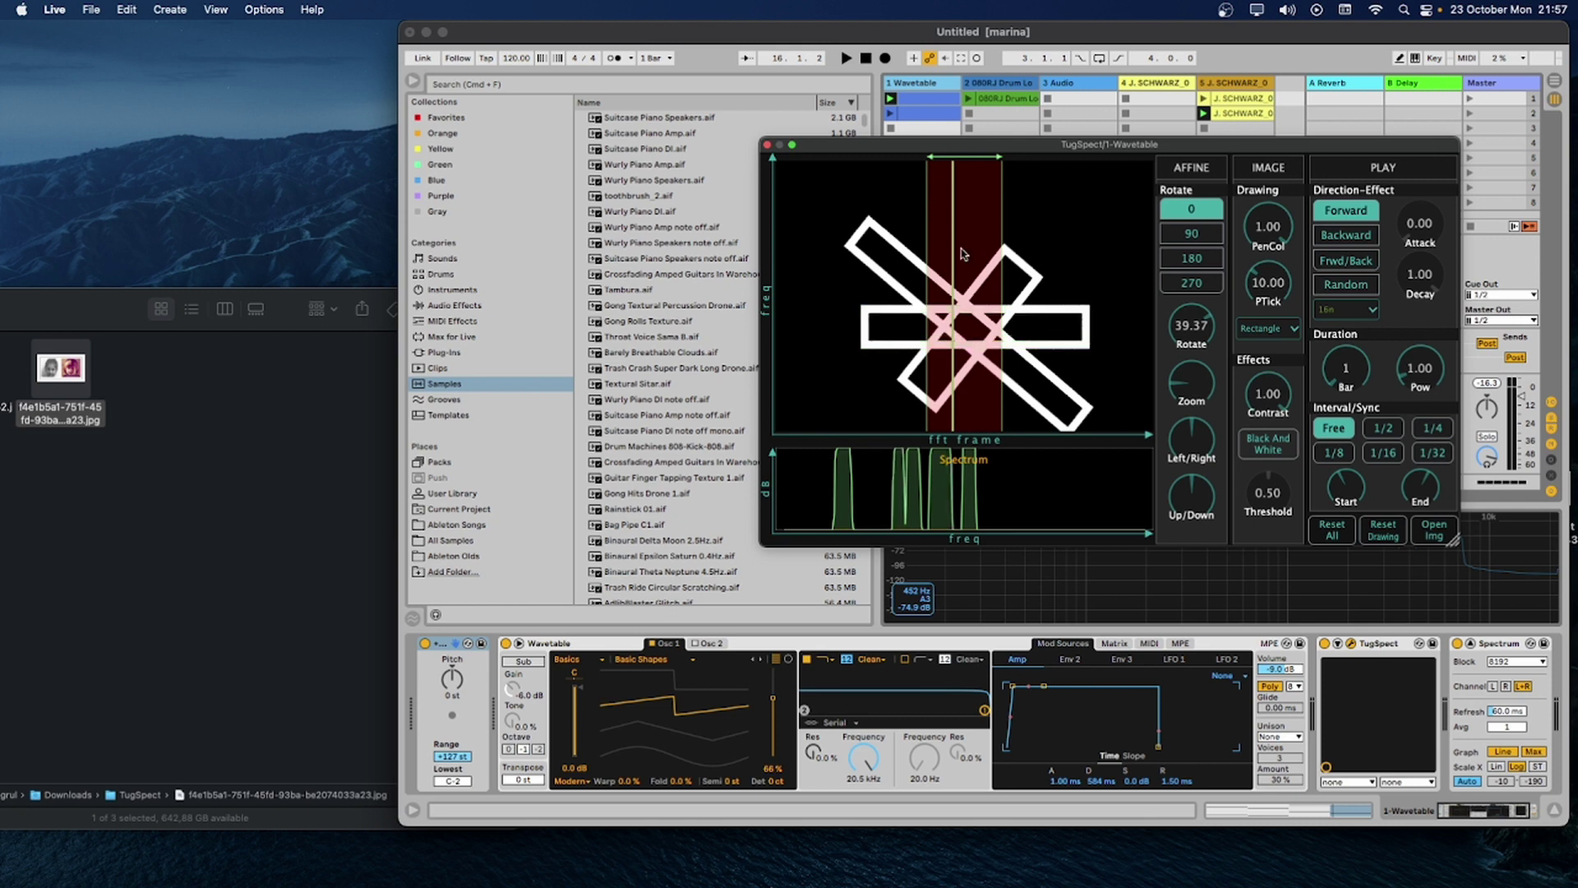
drag(852, 227, 1087, 303)
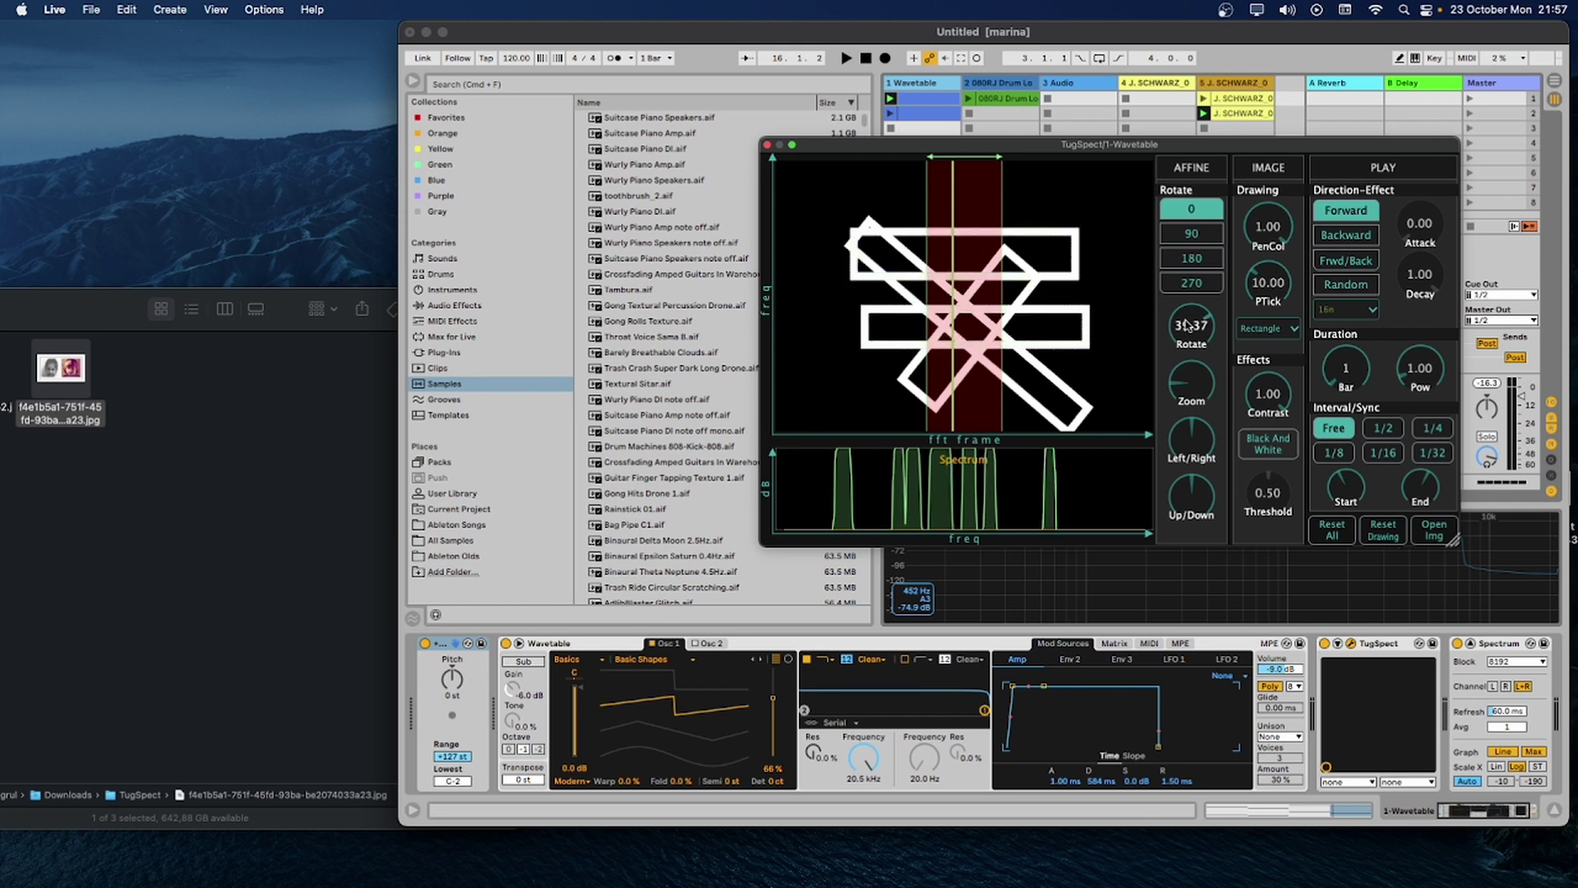
drag(1191, 322, 1189, 302)
drag(1013, 273, 1025, 333)
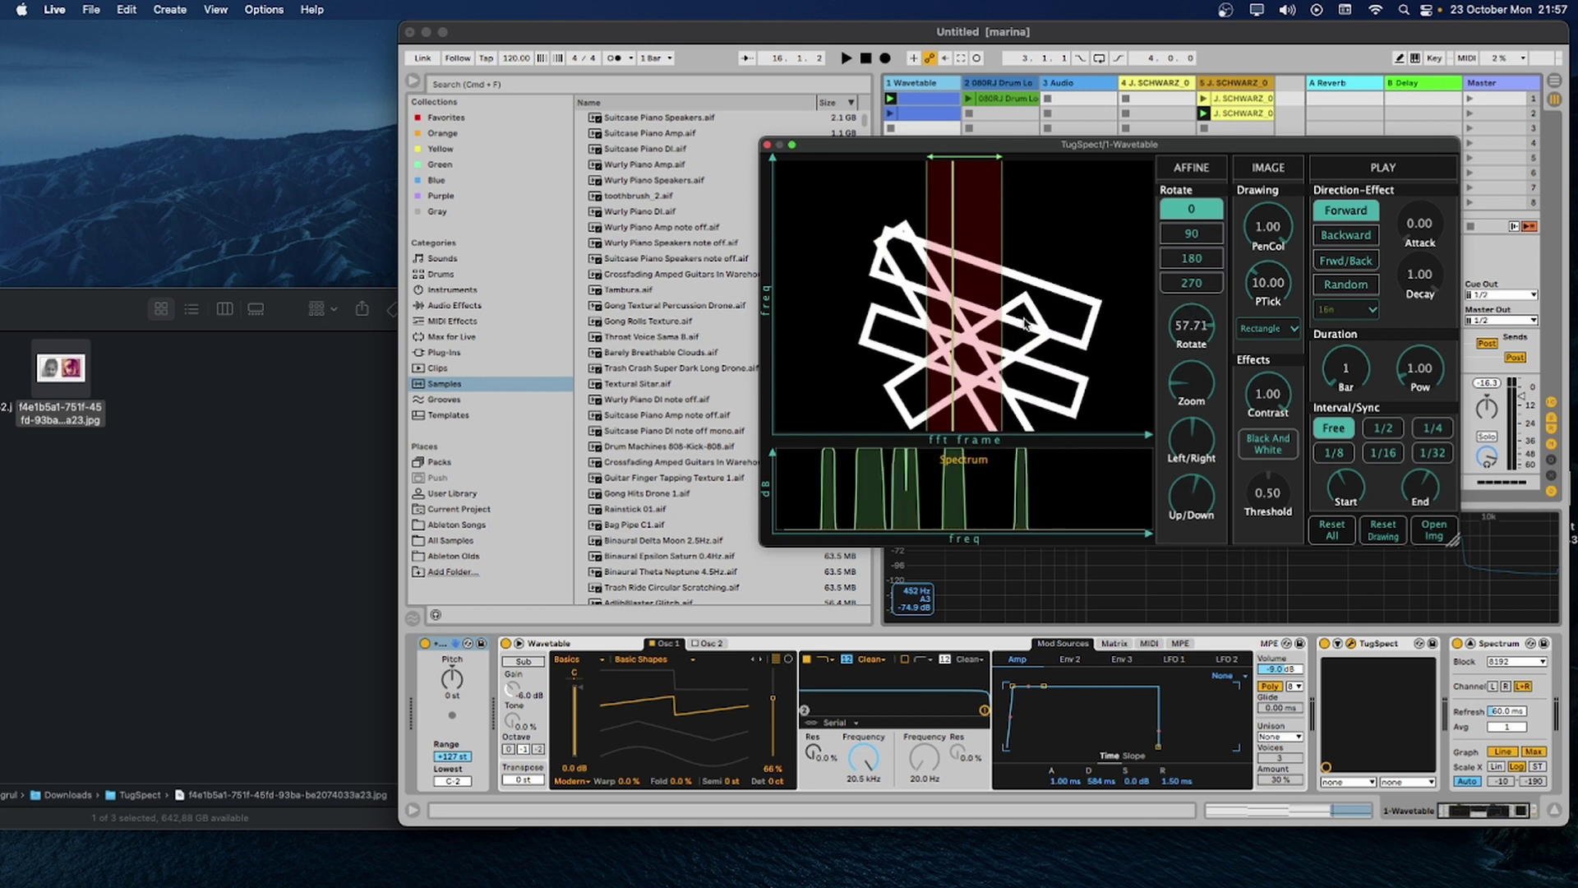
Play the rectangle drawing with a duration of 6 bars and stop playback
key(space)
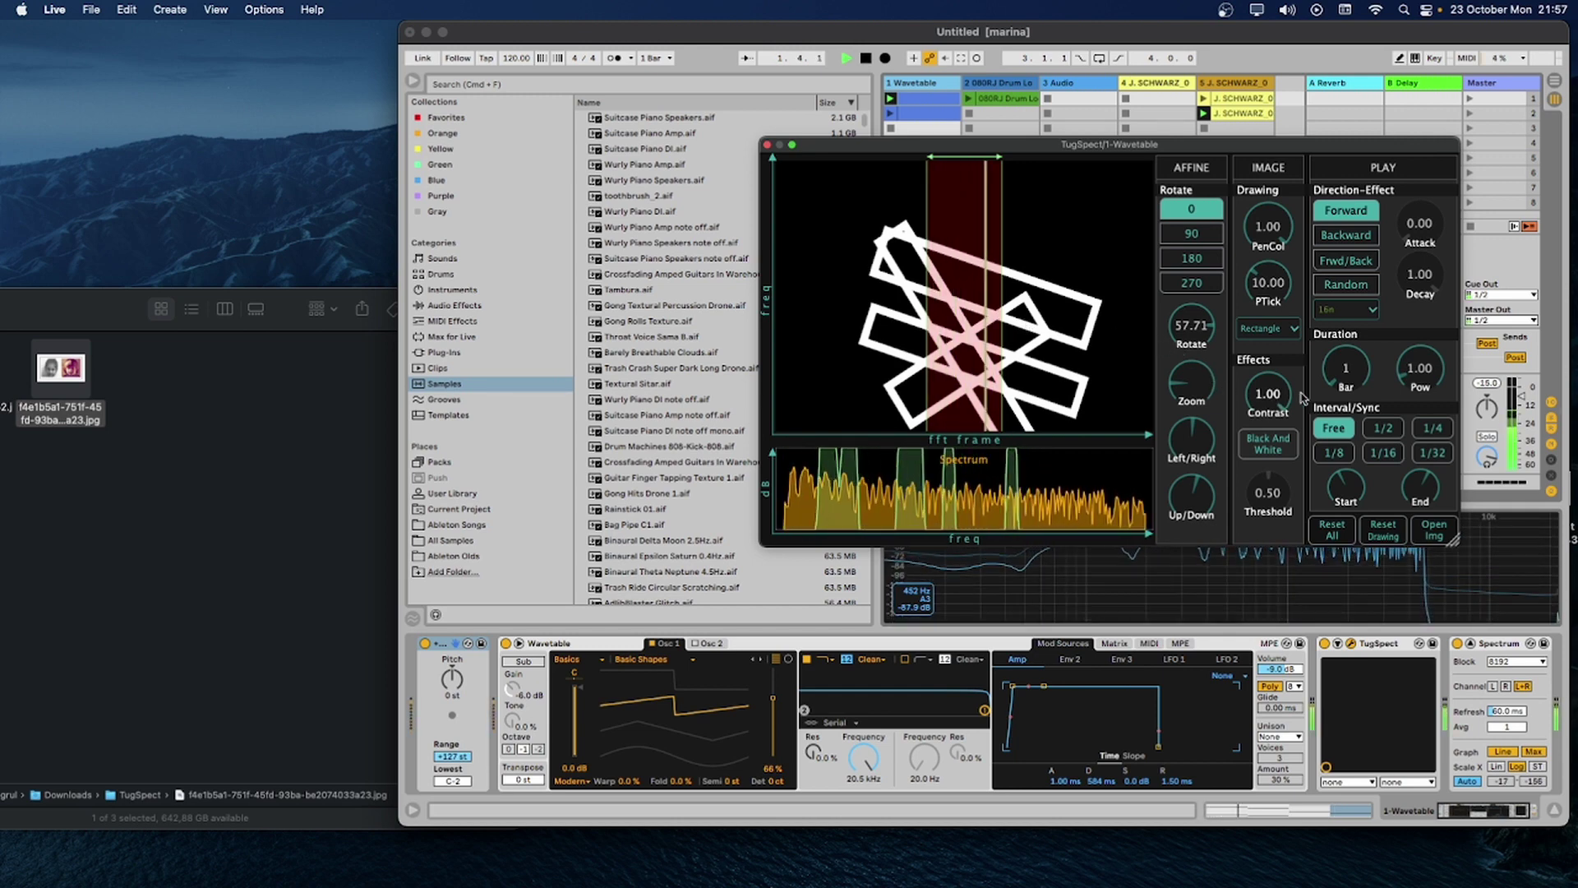
drag(1346, 372, 1356, 318)
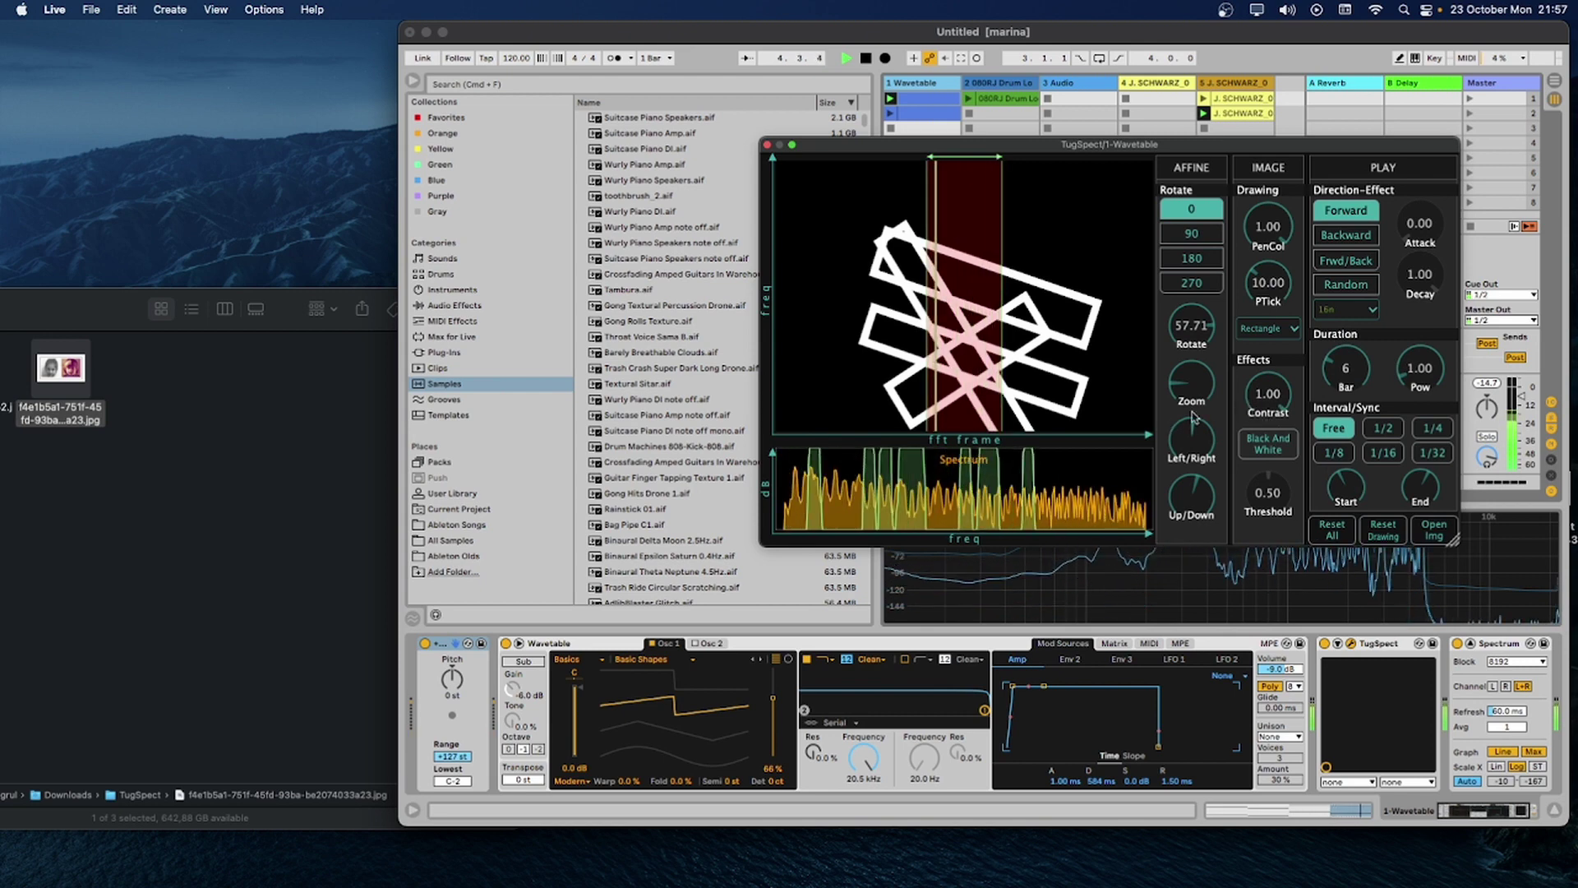
Load the double-portrait JPG from the Finder window into TugSpect again
click(73, 368)
click(795, 23)
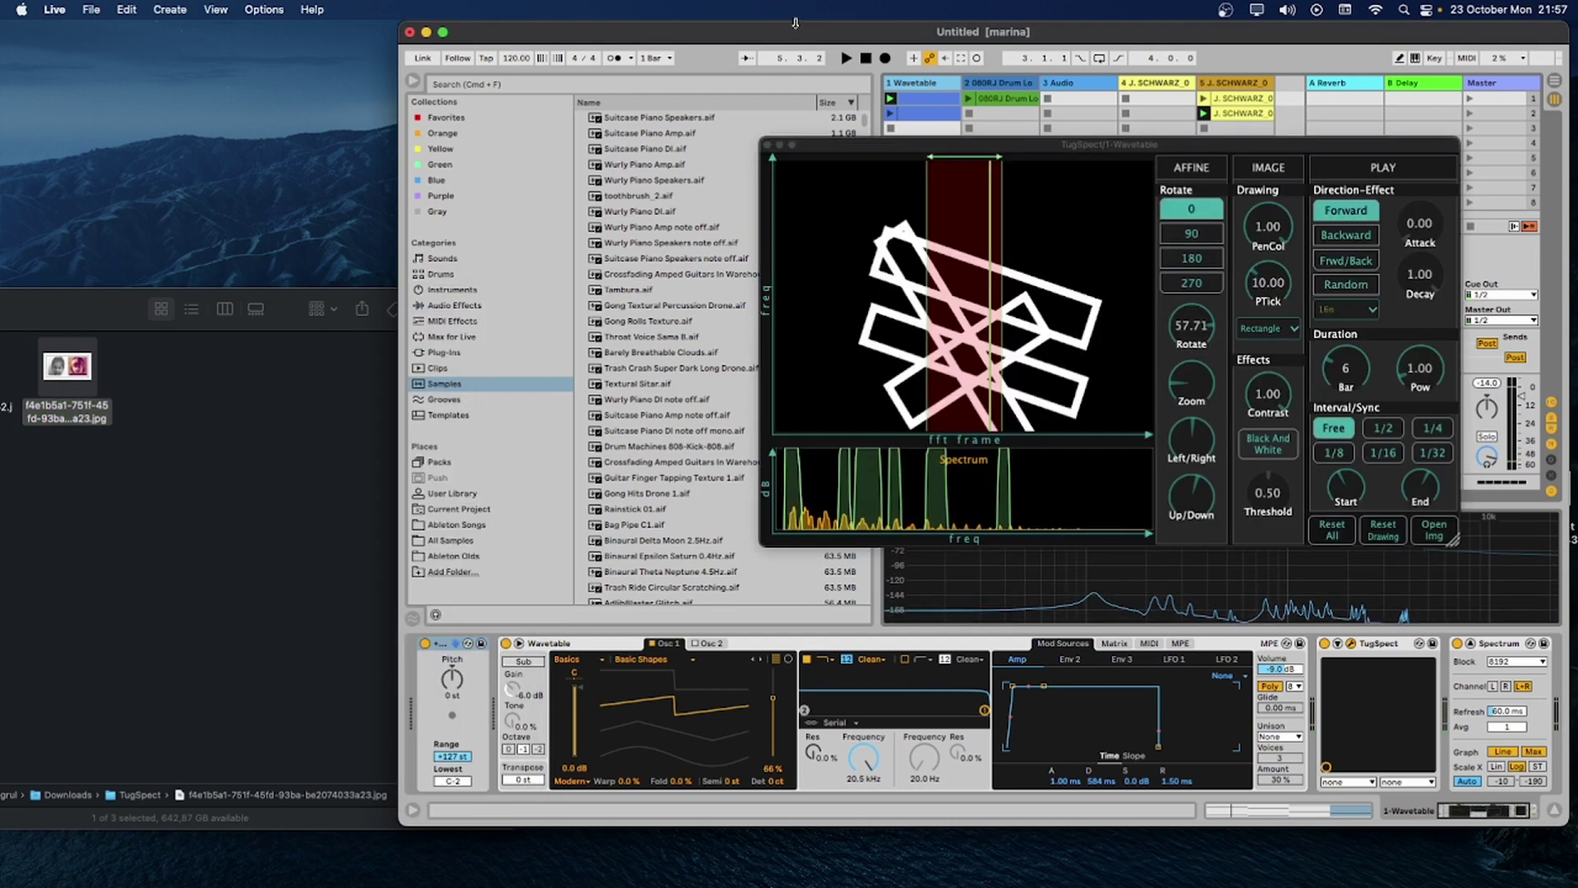
mouse_move(68, 367)
mouse_down()
mouse_move(732, 385)
mouse_move(996, 320)
mouse_up()
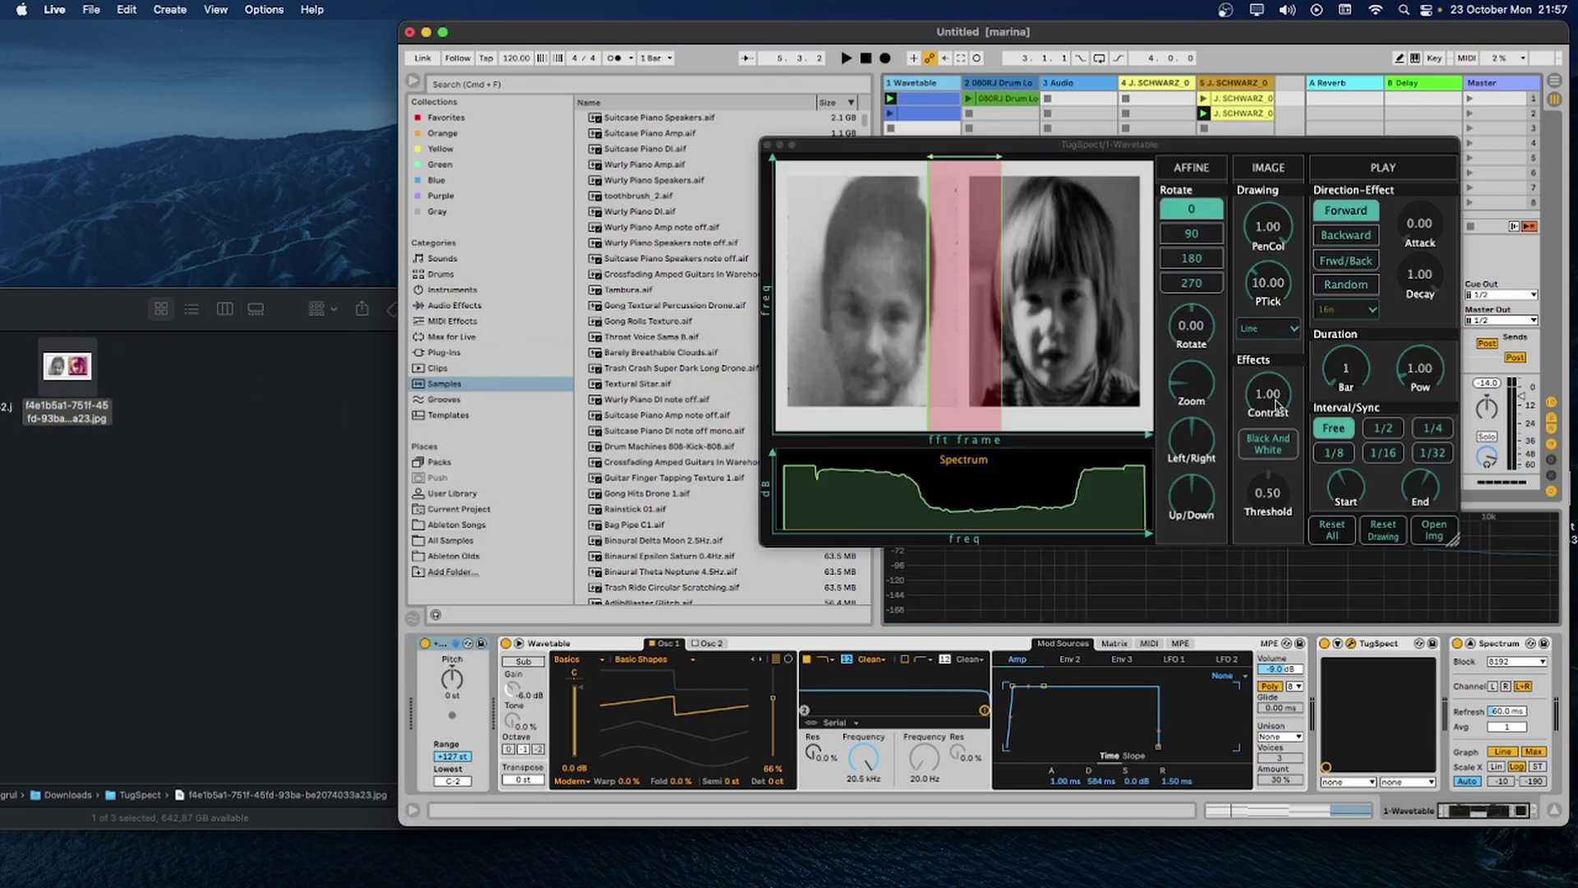
Draw a horned cartoon face from ellipses between the two portraits and add a wide flat rectangle beneath it
click(1257, 328)
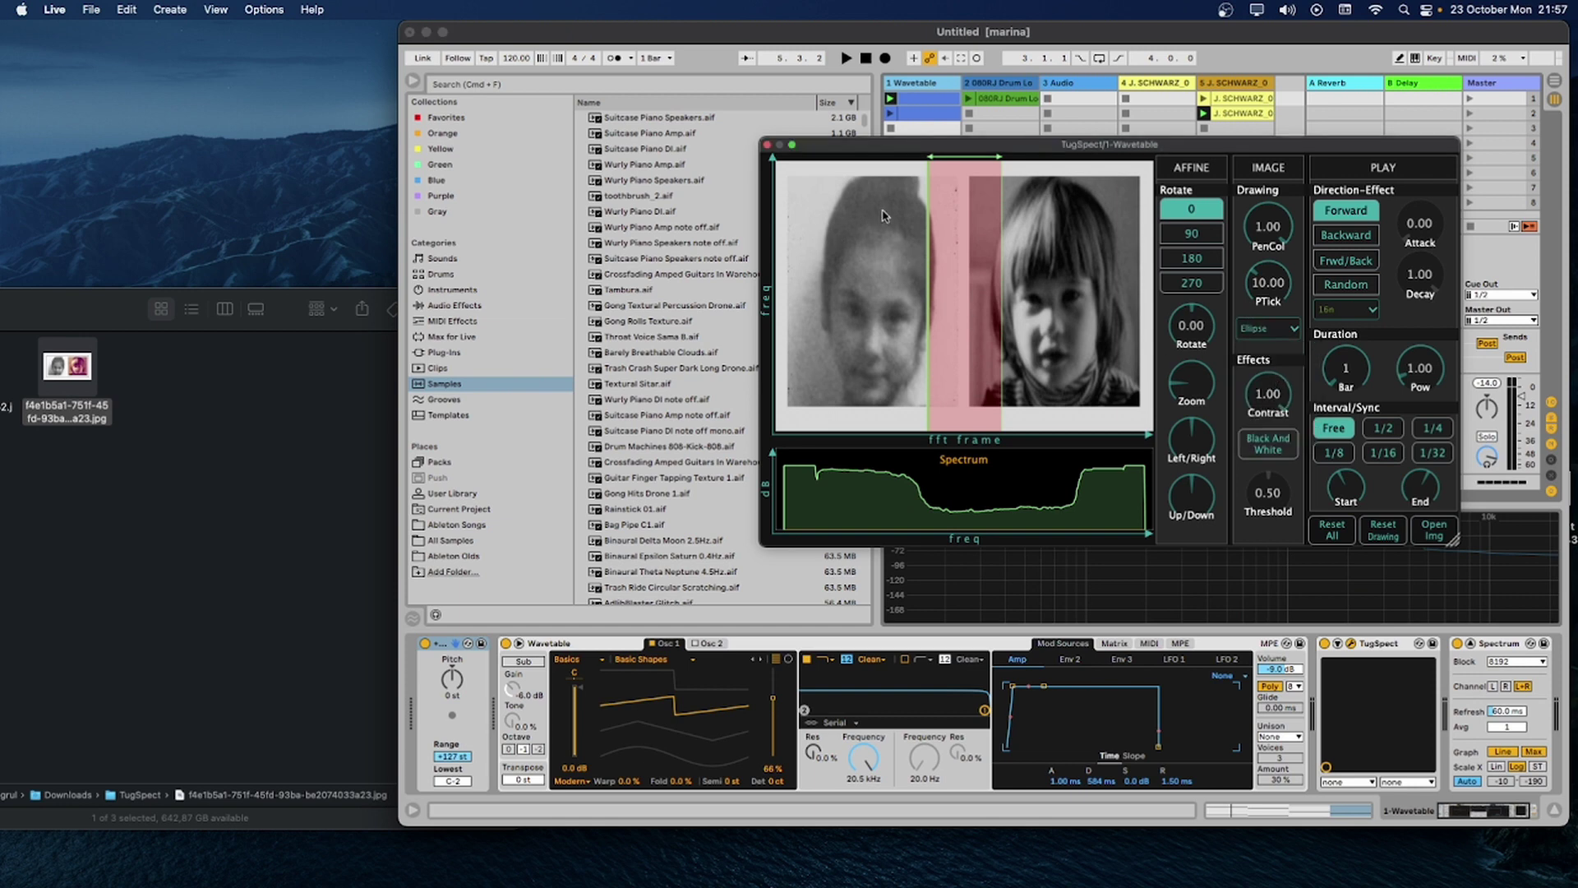
drag(870, 218, 949, 349)
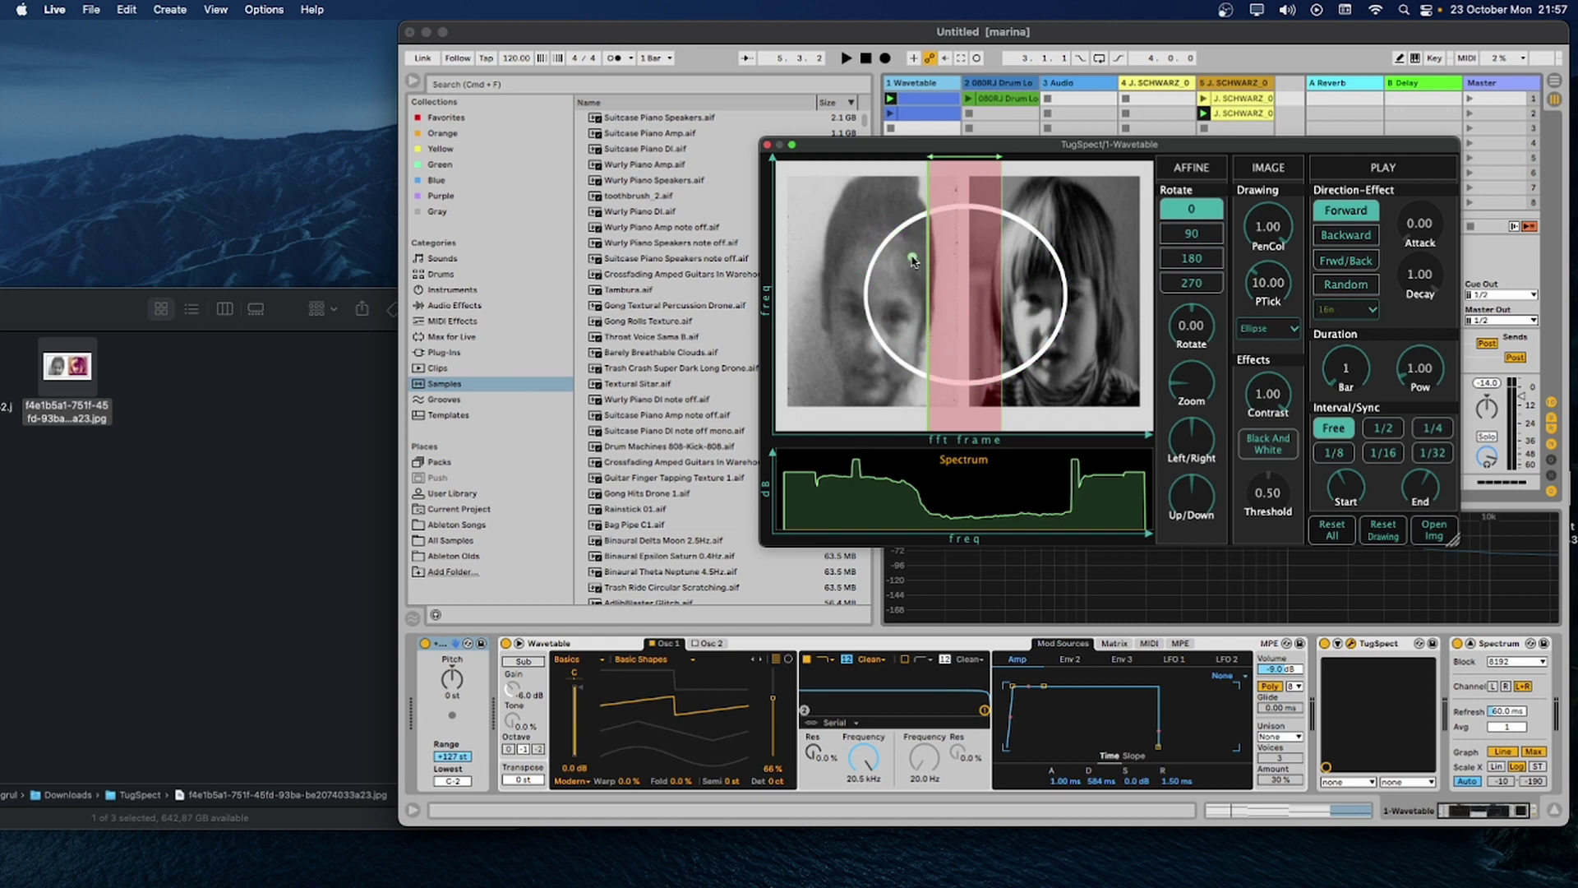
drag(968, 281, 969, 279)
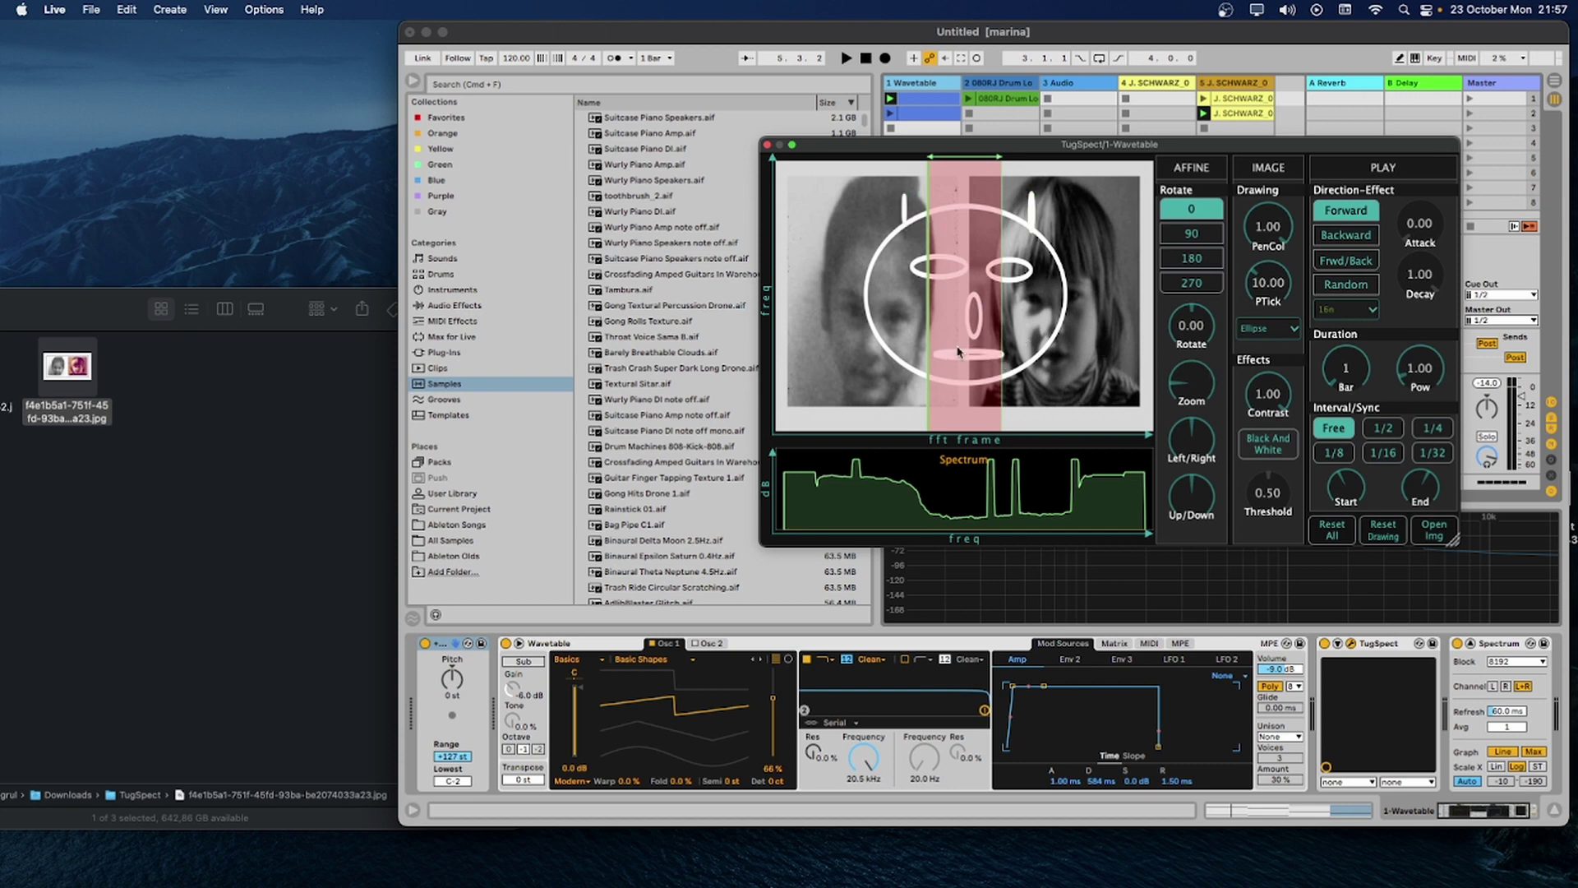
click(1263, 330)
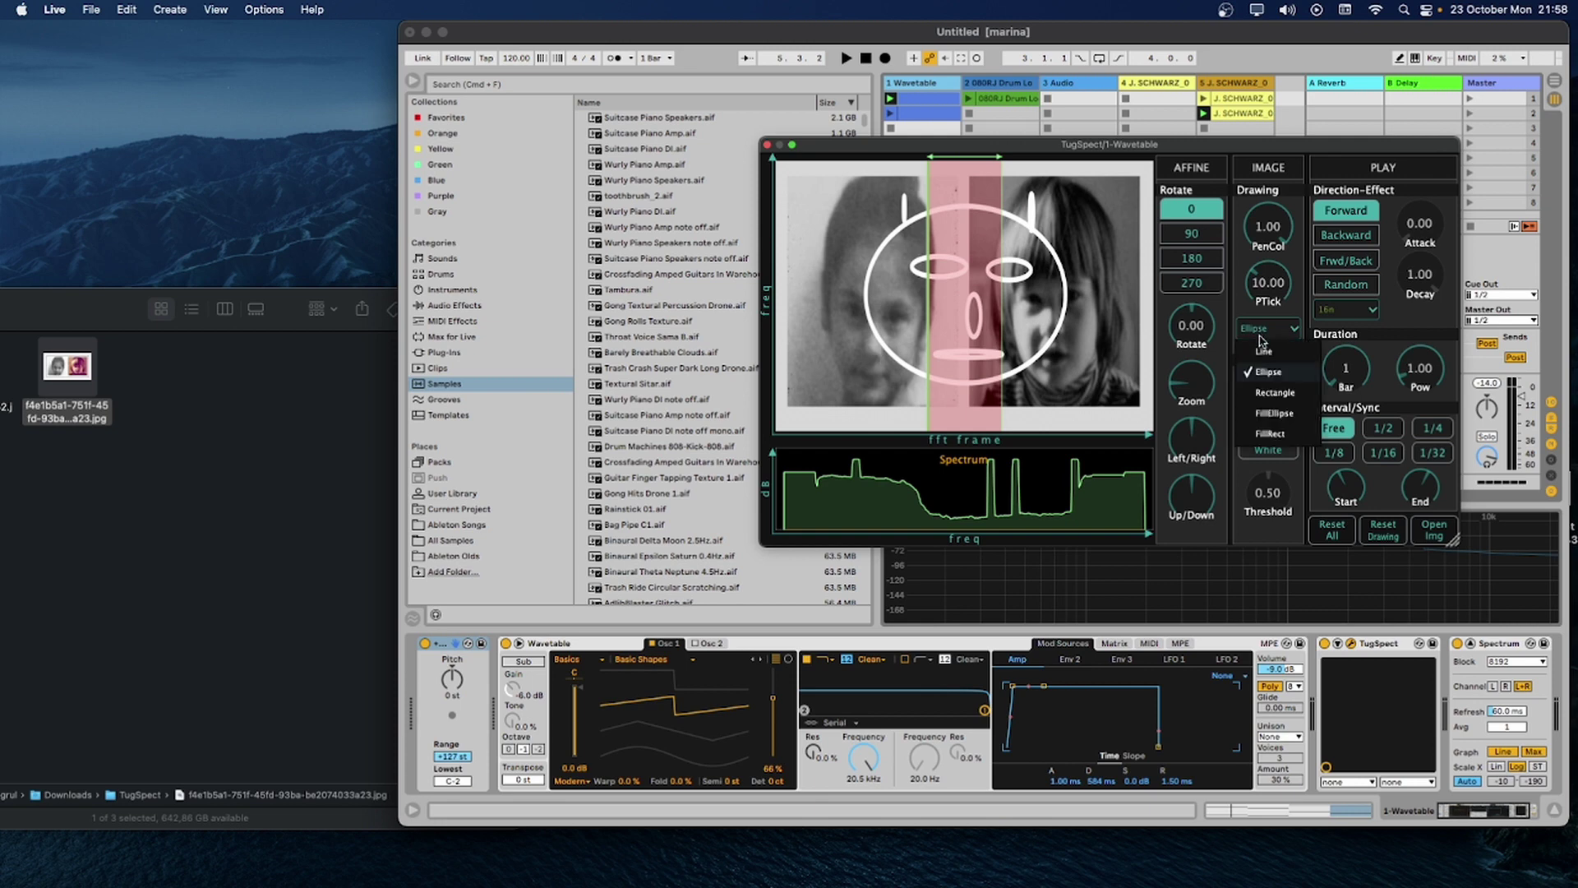
click(1278, 393)
drag(868, 376, 1082, 401)
Play the cartoon face with contrast at -0.88 and rotation at 73.05, restore the contrast to 1.00, and stop playback
key(space)
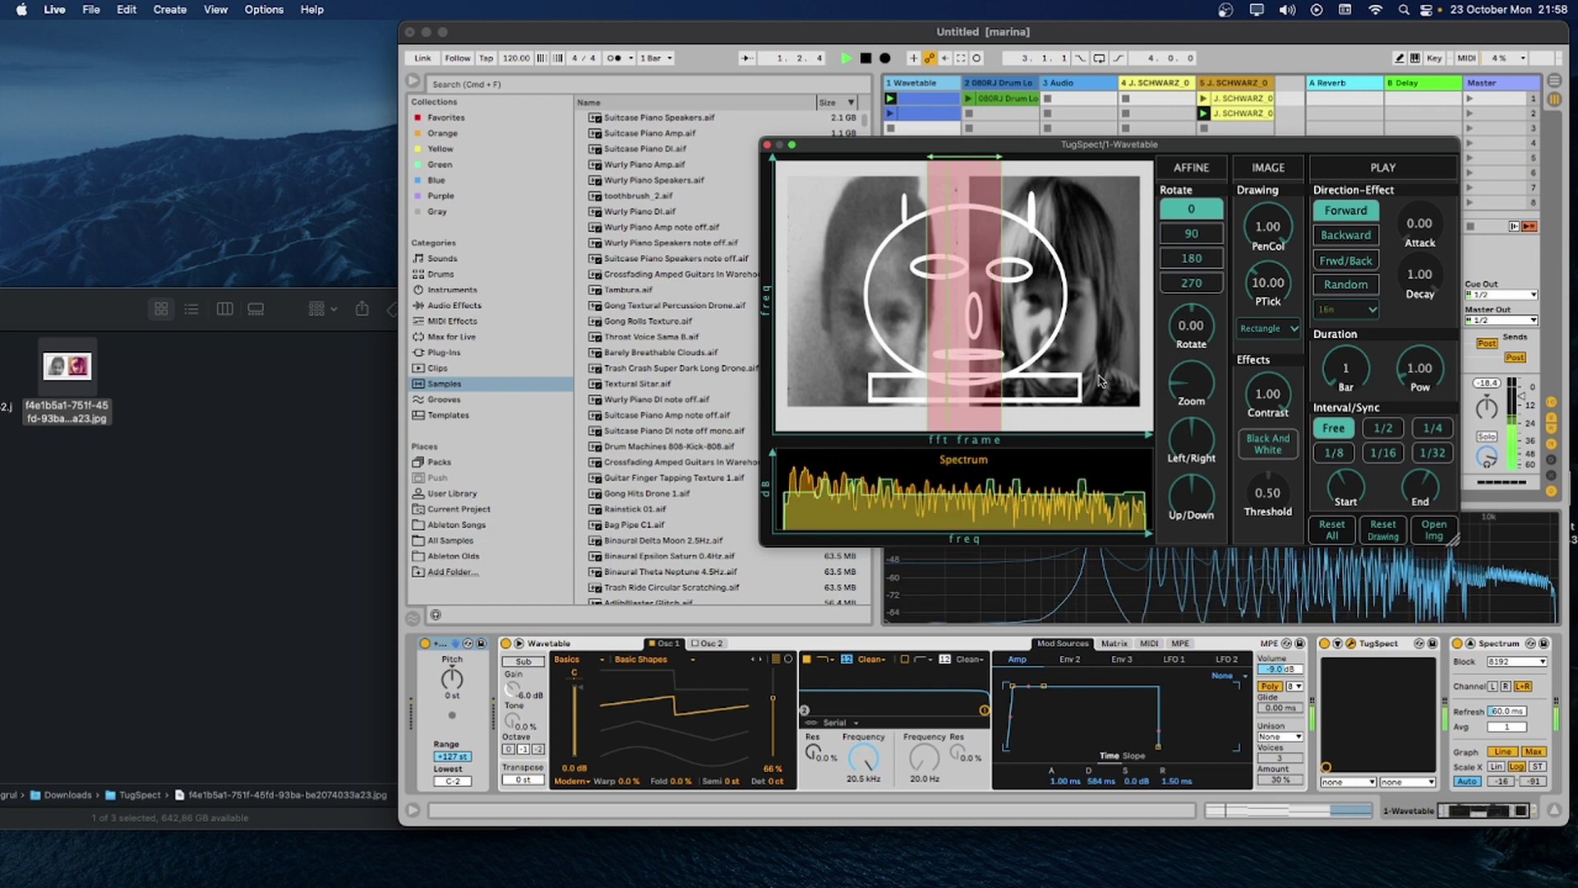
drag(1267, 395, 1258, 617)
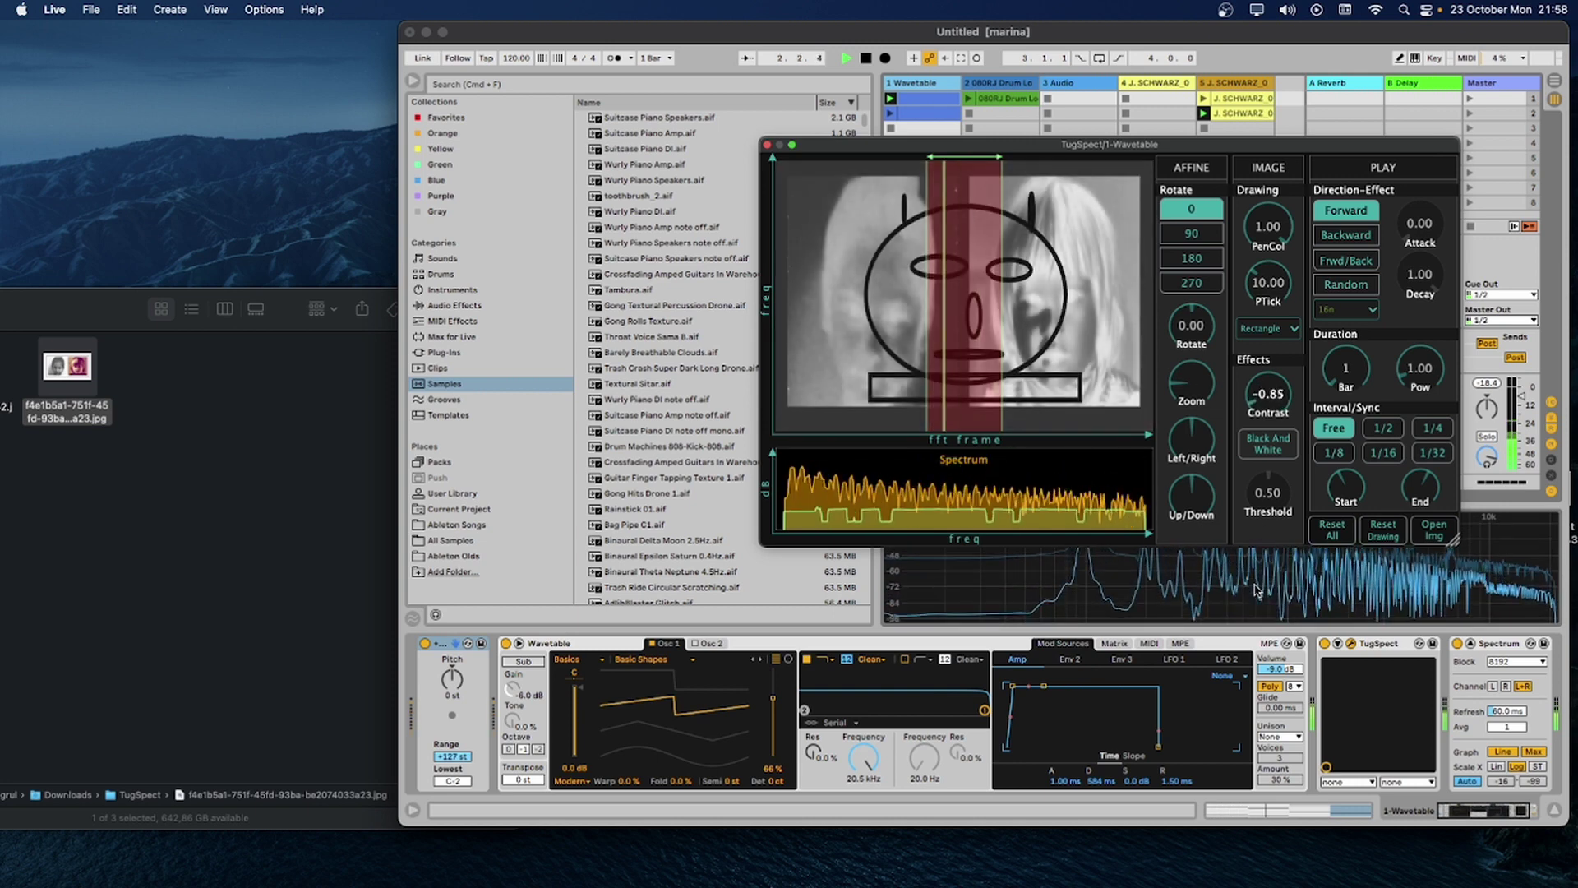
drag(1192, 327, 1199, 263)
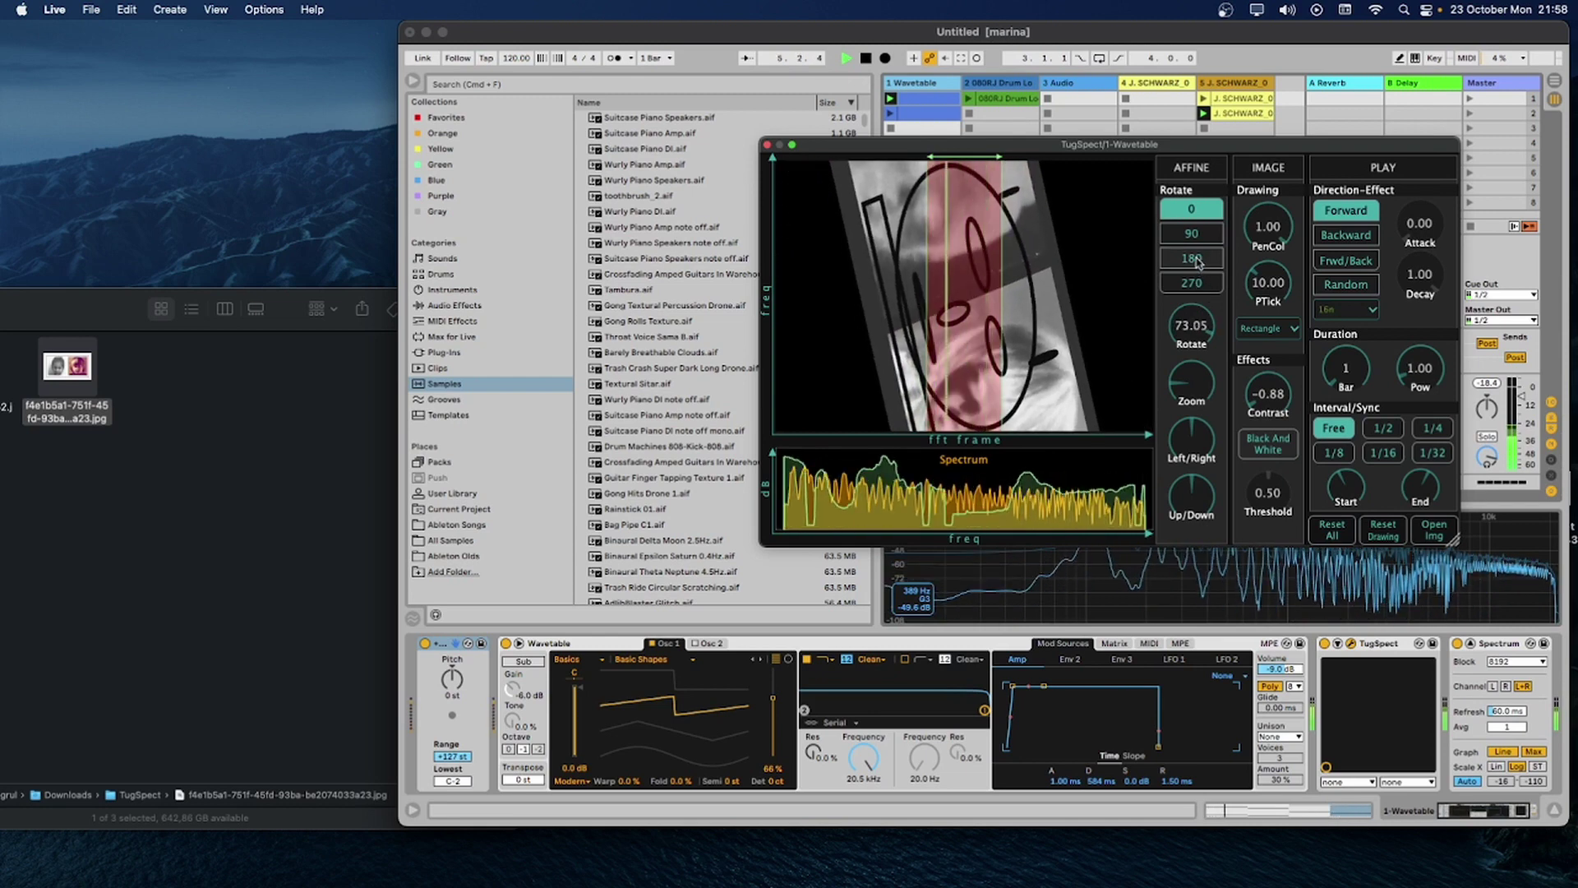
double_click(1264, 406)
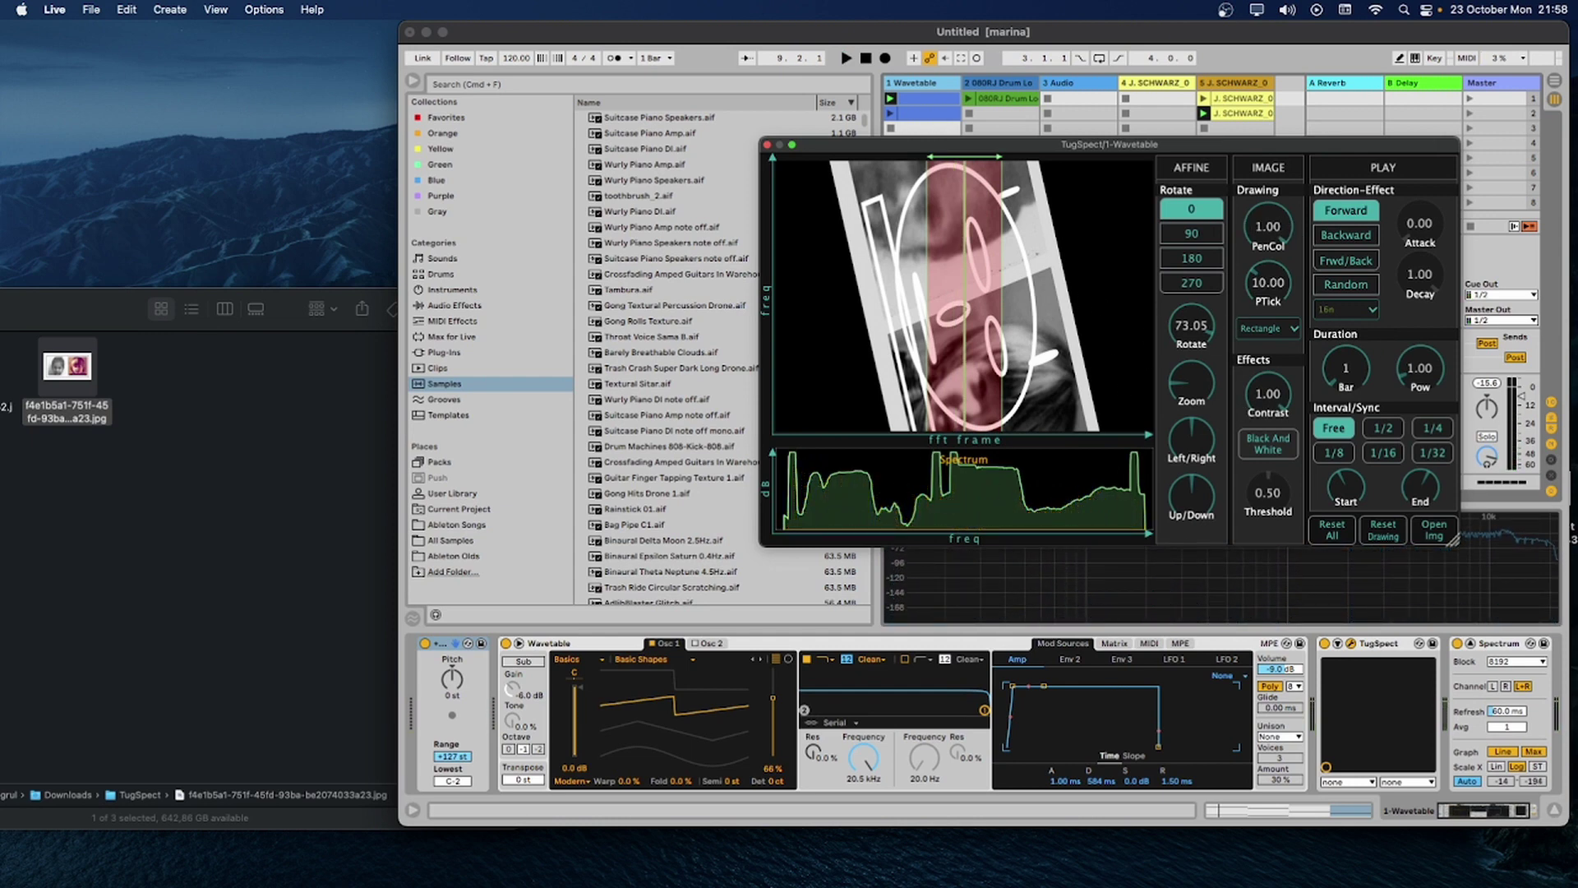
Open the image Screenshot 2023-09-13 at 17.43.54 from the Desktop folder in TugSpect
click(1449, 533)
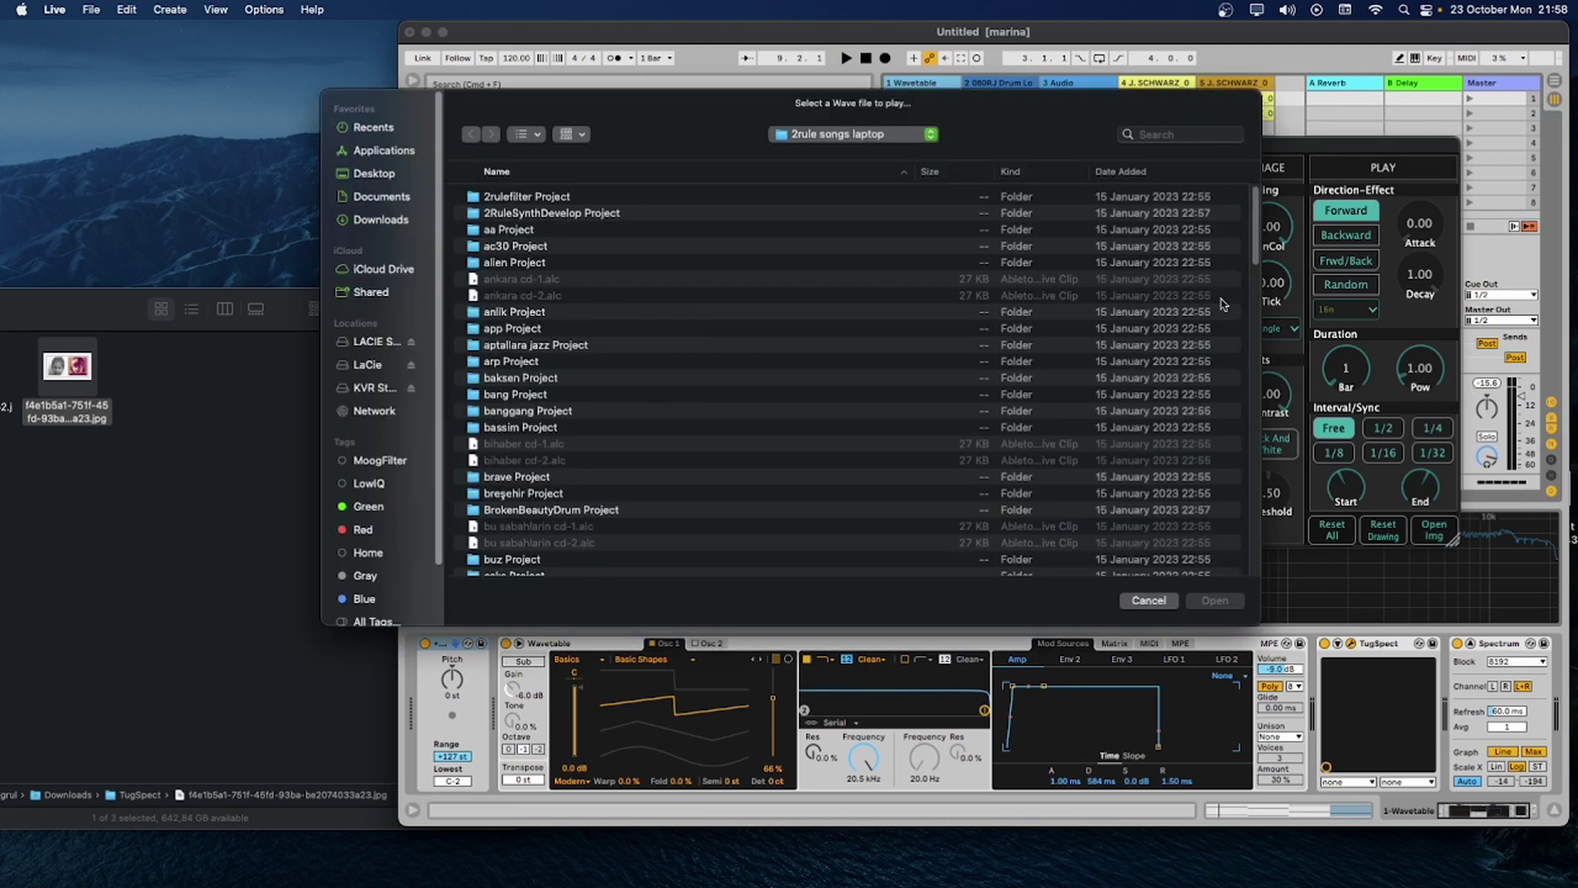
click(851, 136)
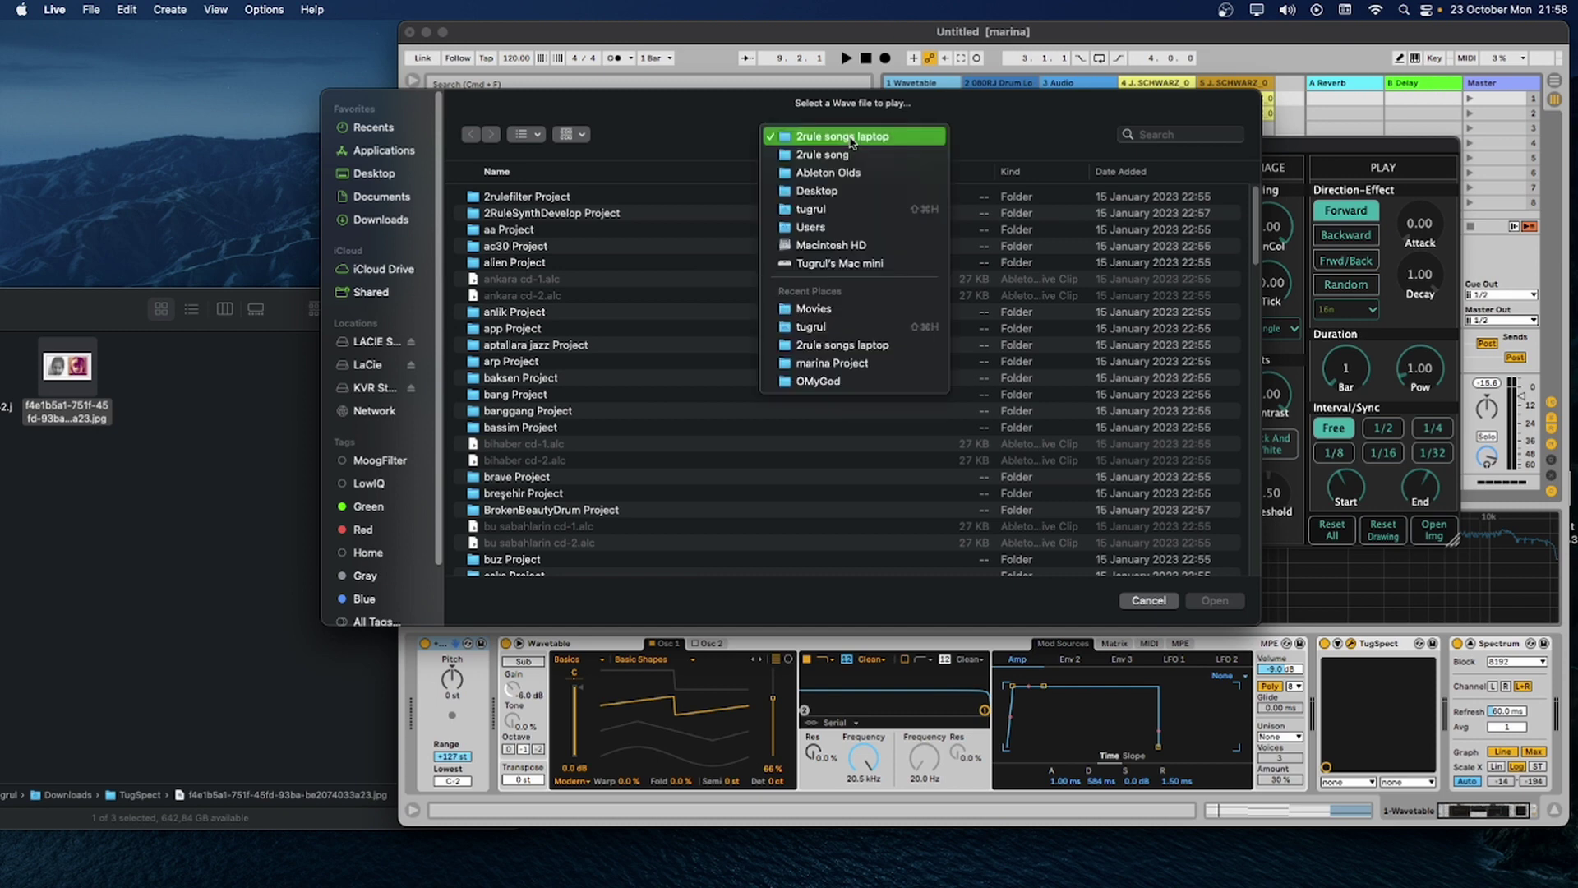
click(846, 190)
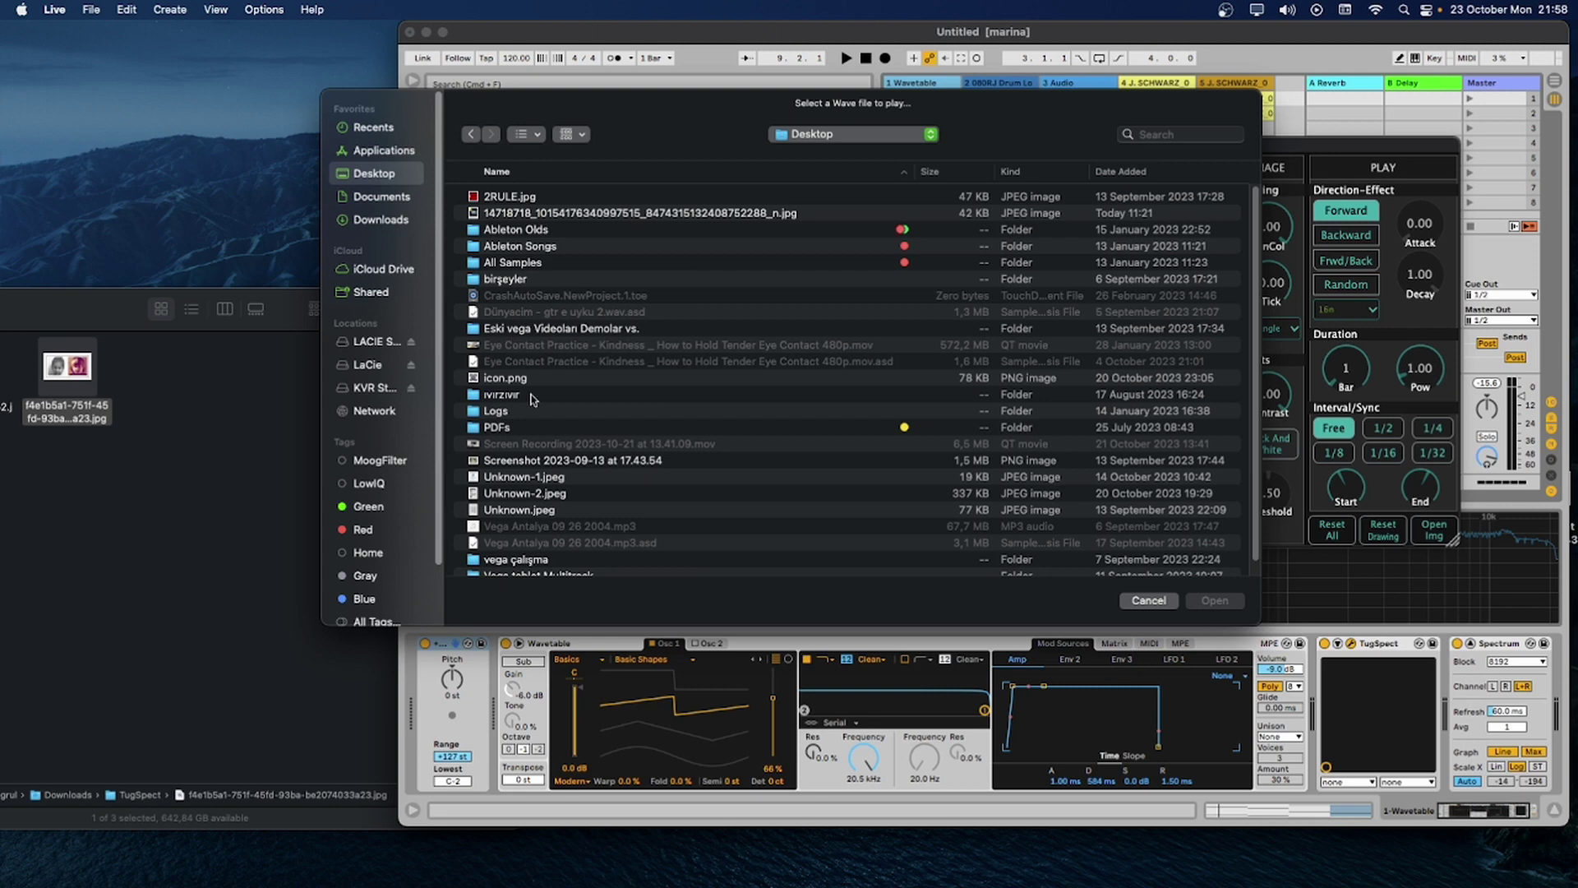
click(579, 481)
click(579, 466)
double_click(580, 466)
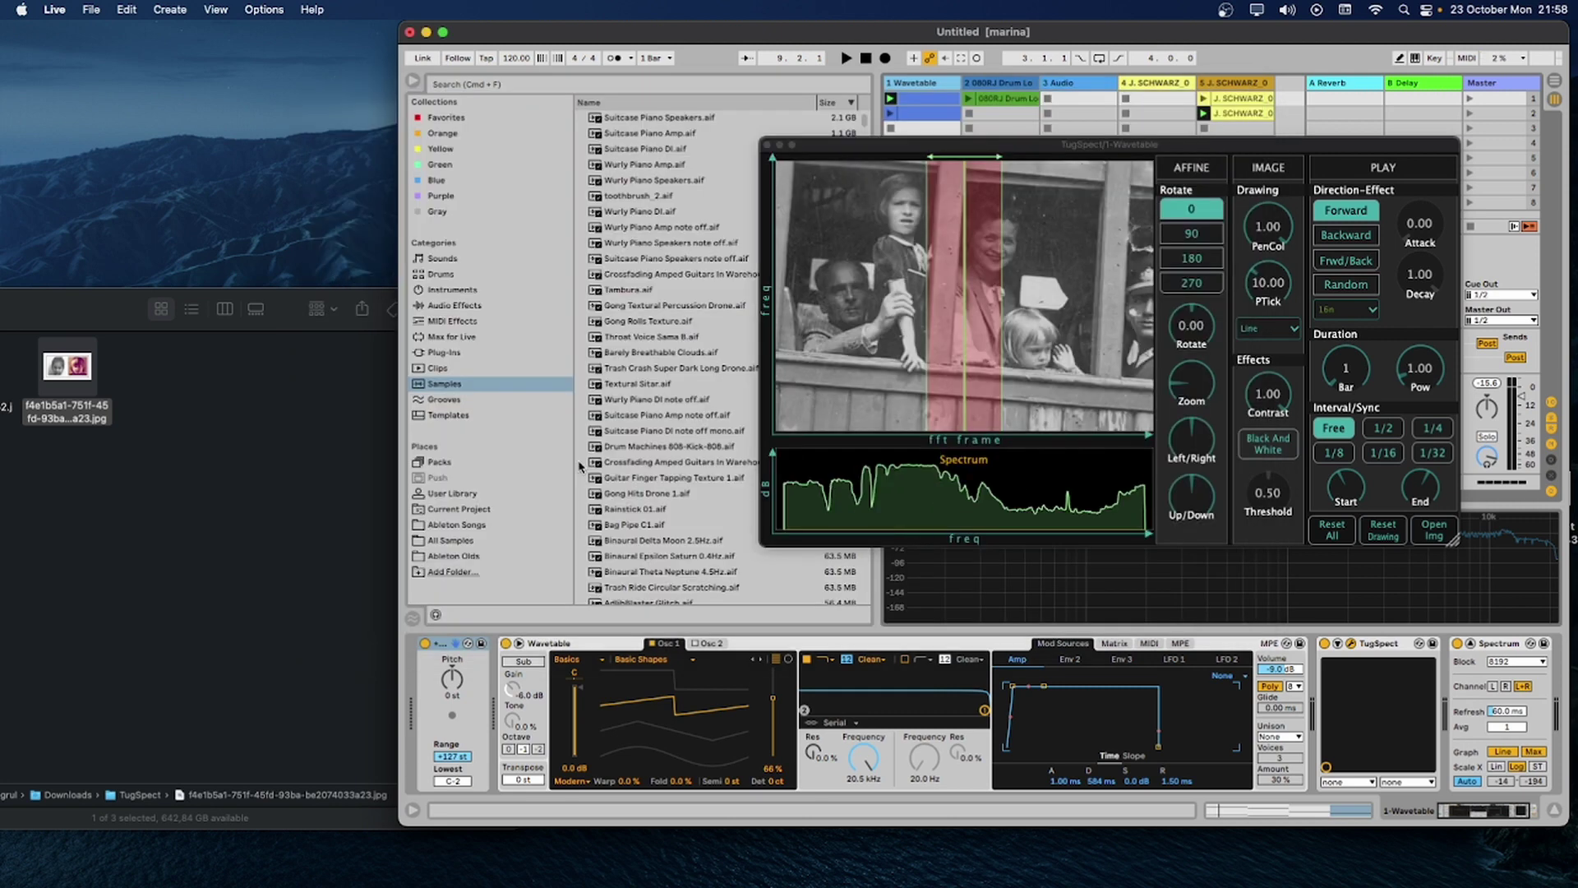
Place the play interval over the small child's face, play it with Black And White enabled, and stop playback
drag(937, 332, 1031, 350)
click(1028, 352)
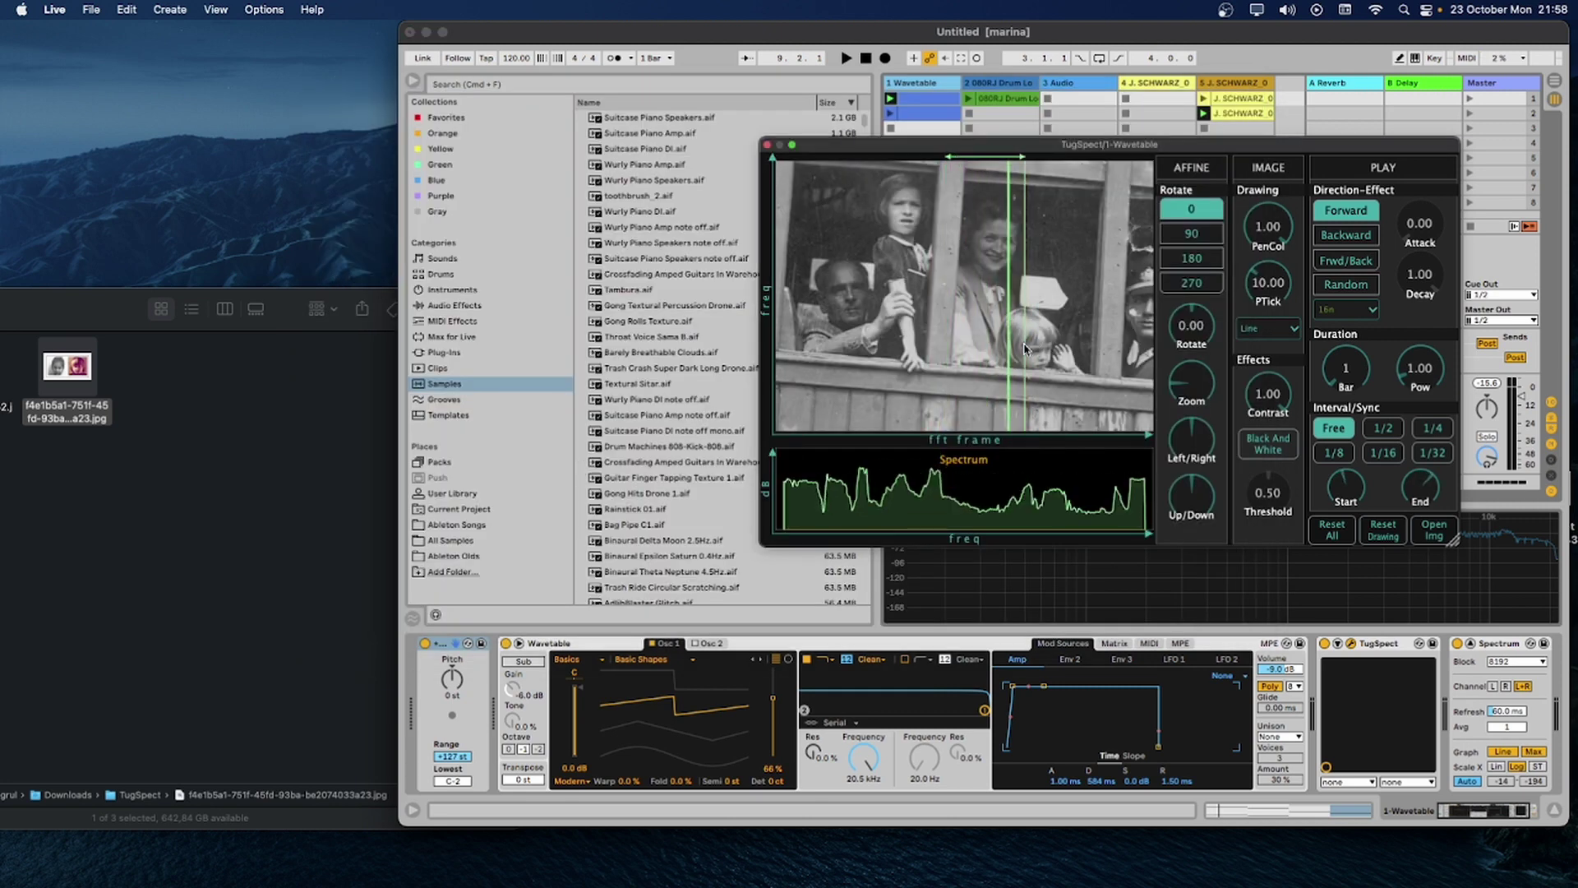
key(space)
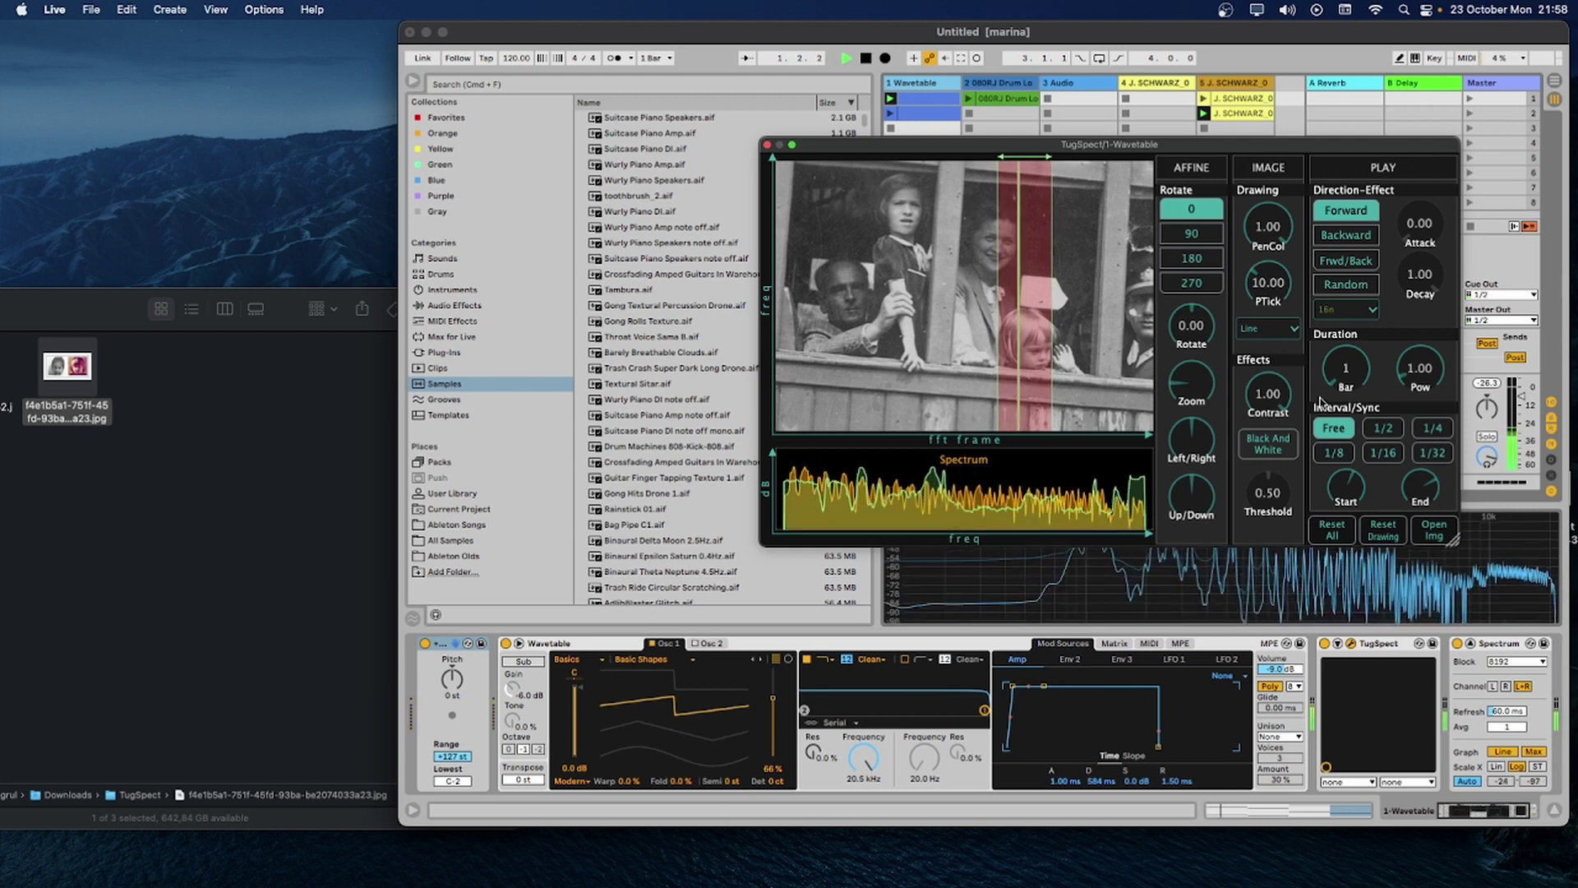
click(1268, 444)
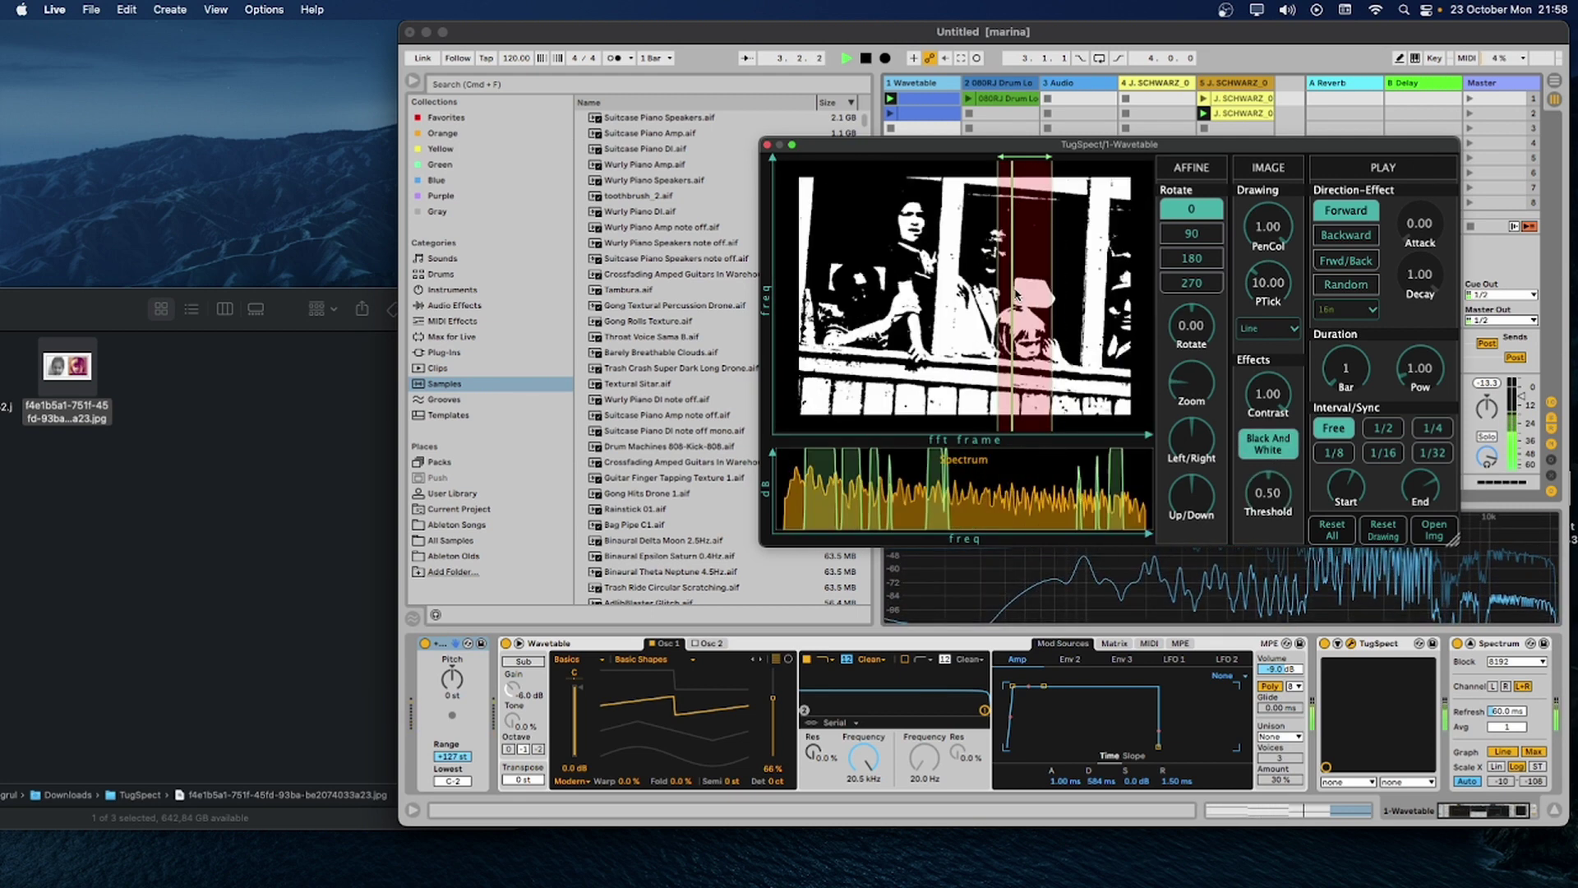
key(space)
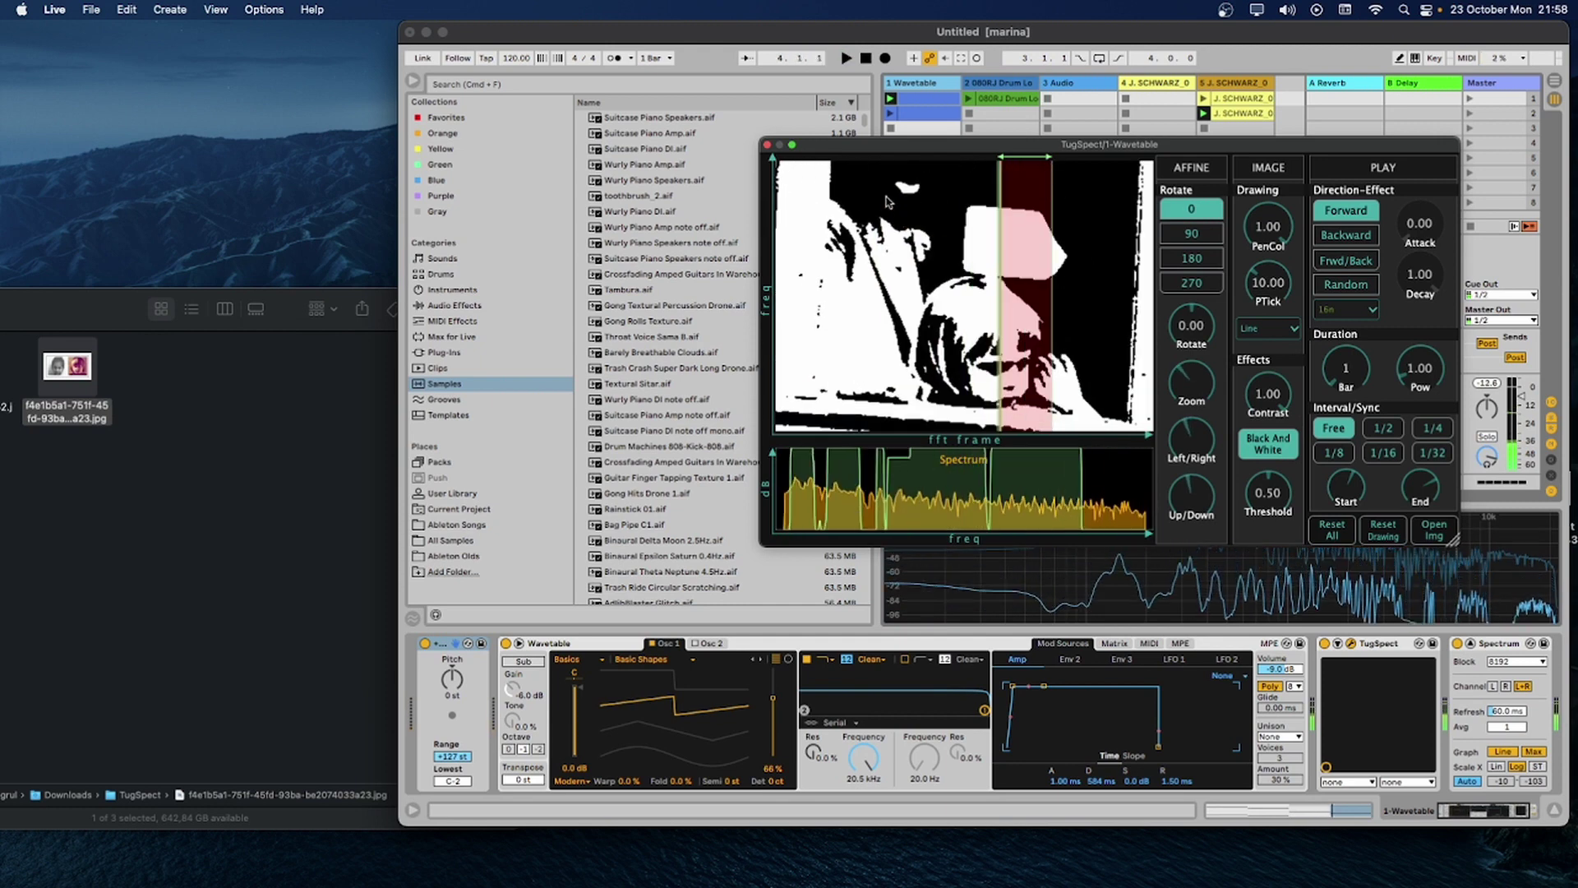
Enlarge the image around the child's face, widen the play interval across it, and play it with a duration of 9 bars
scroll(916, 281, up, 5)
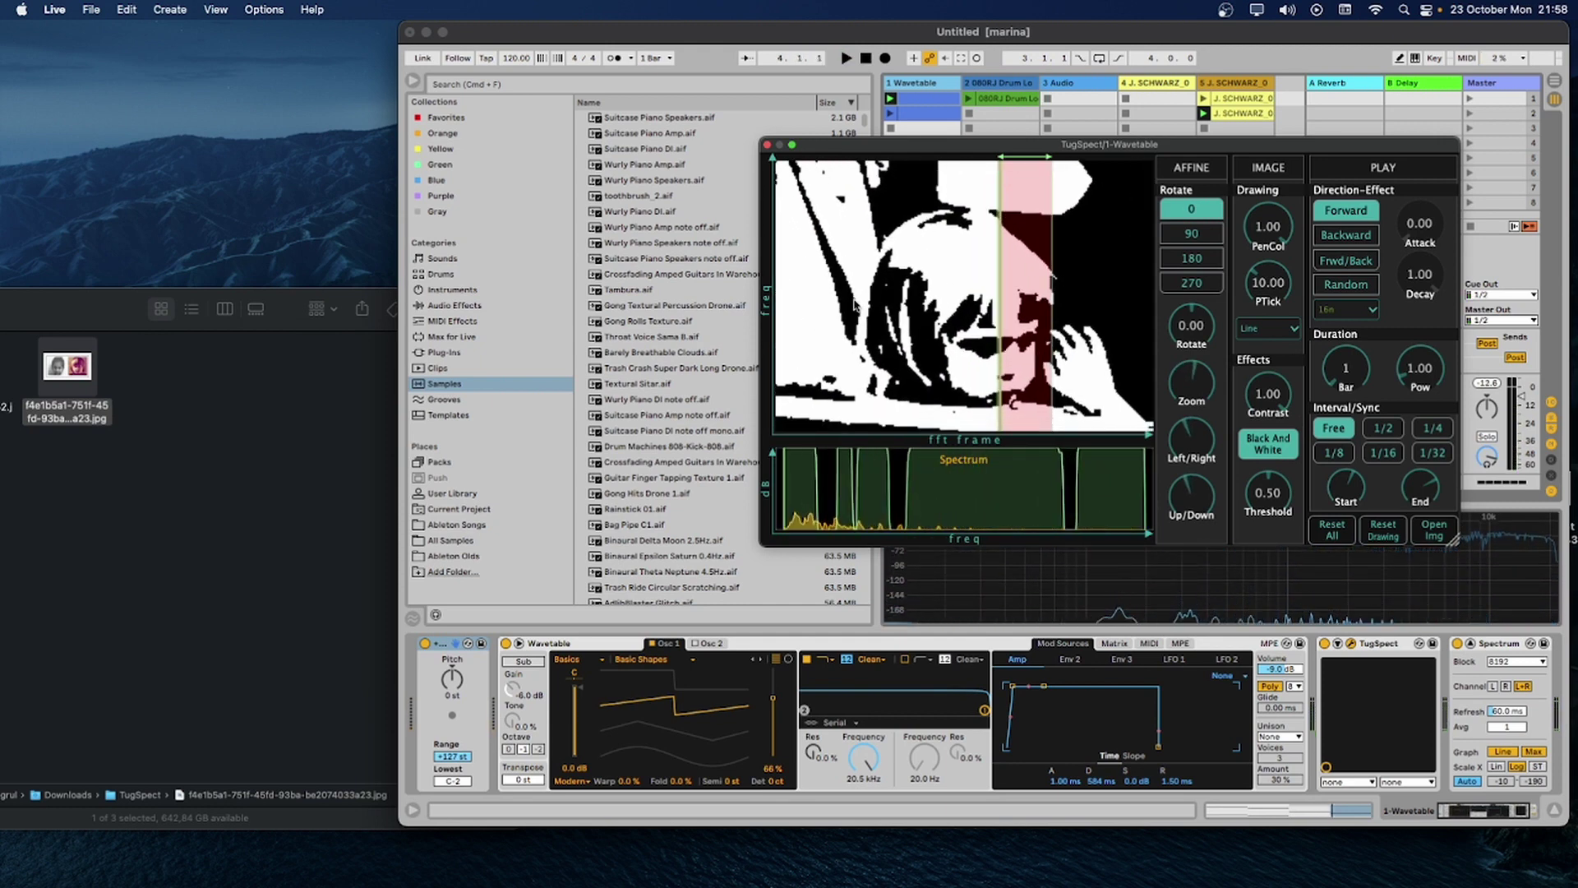
drag(837, 321, 1069, 333)
key(space)
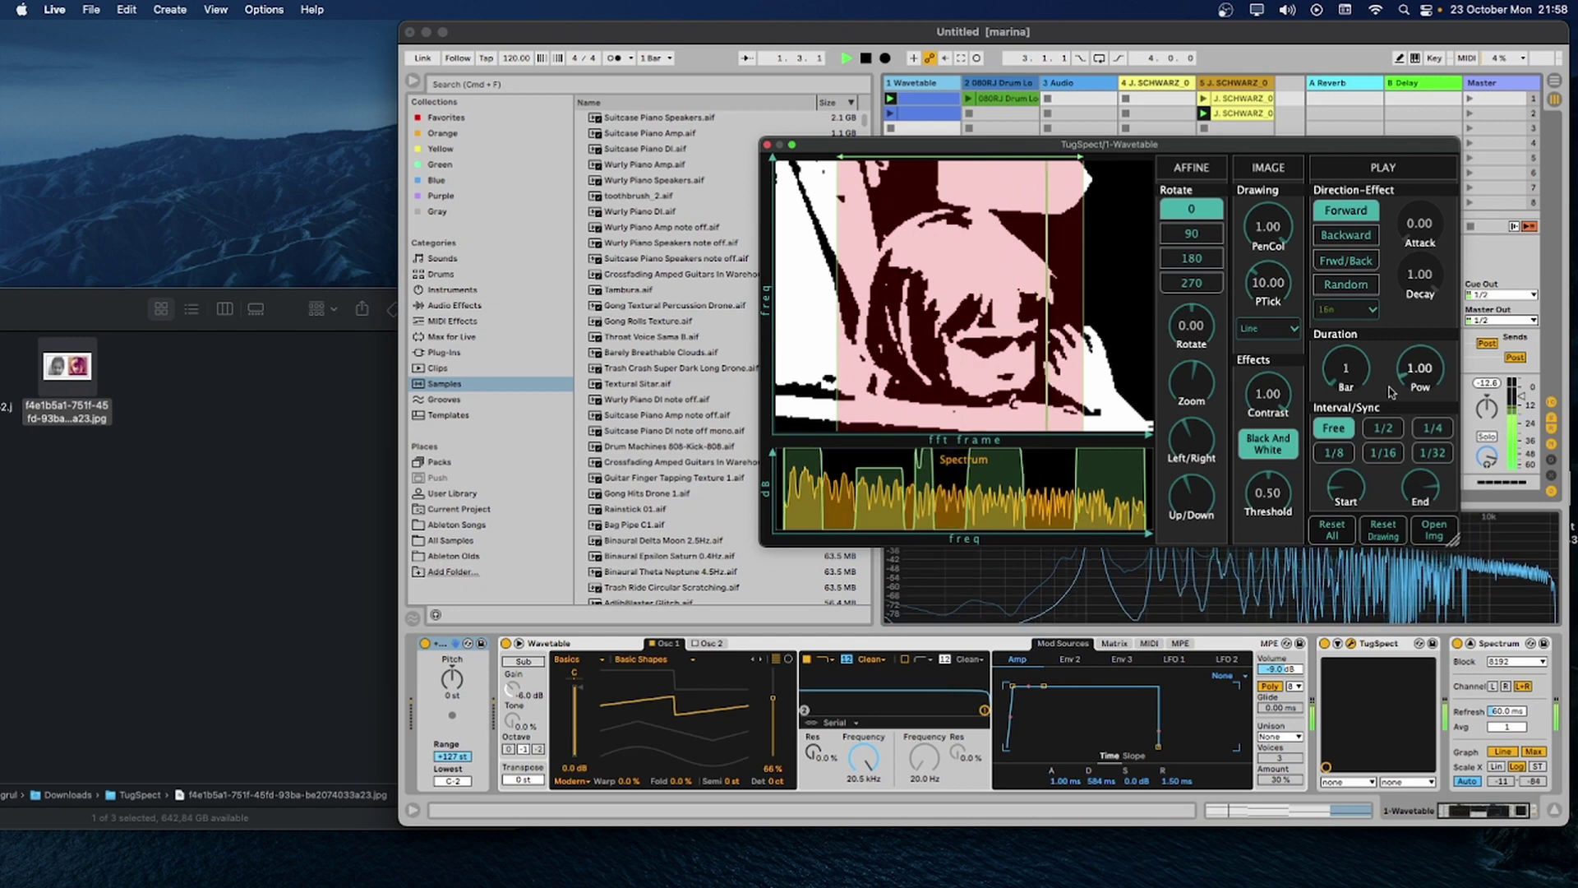
drag(1352, 377, 1348, 300)
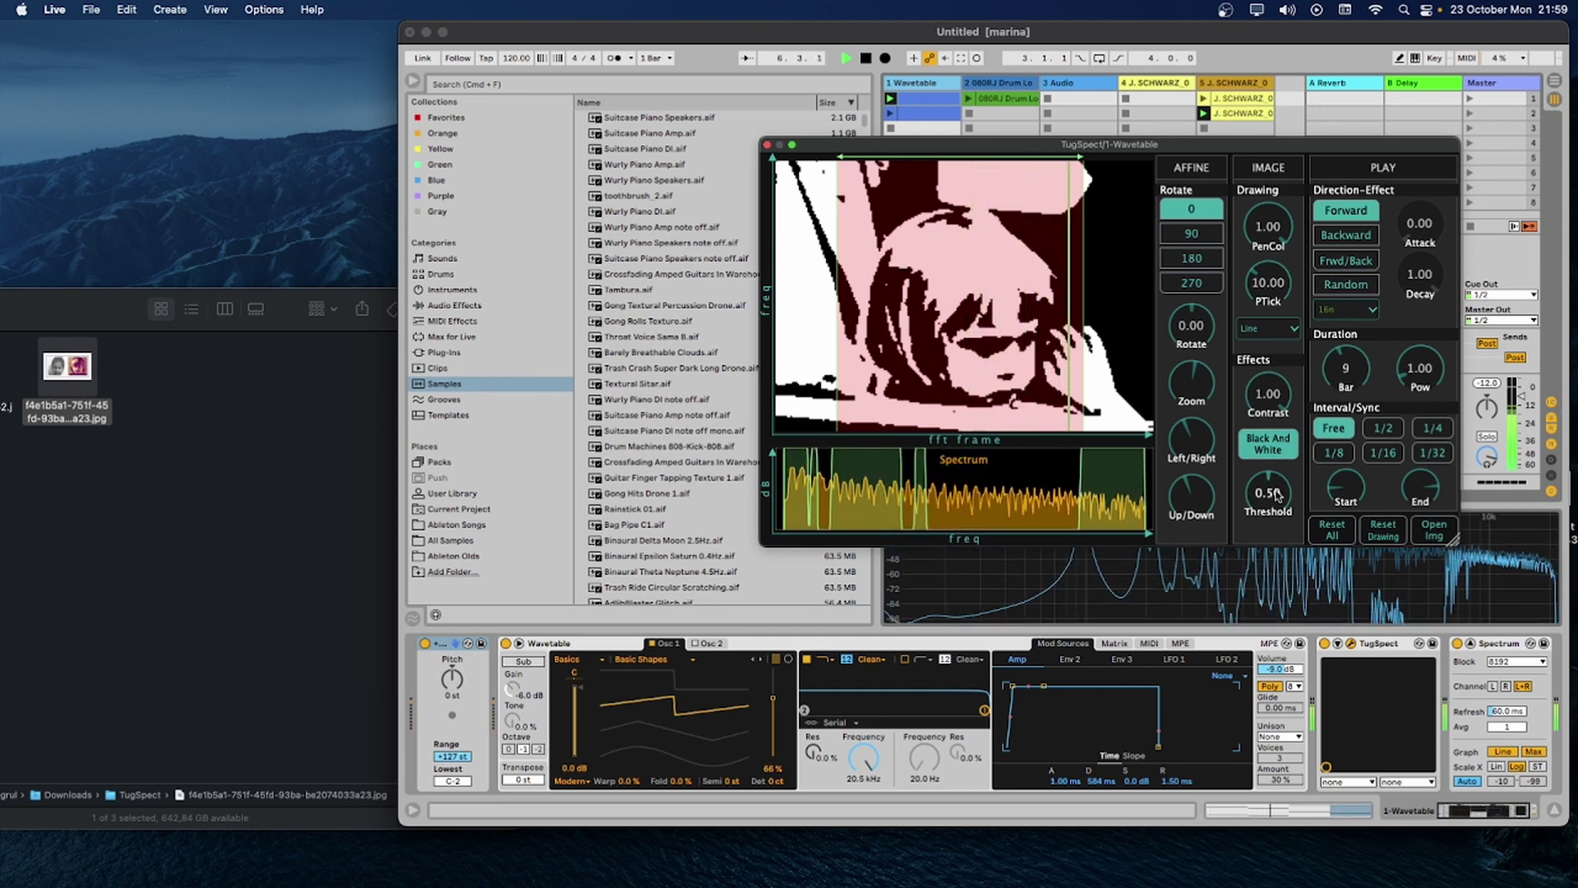
Raise the threshold to 0.69 during playback, invert the contrast to -0.92, and lower the threshold to 0.53
drag(1277, 494, 1288, 466)
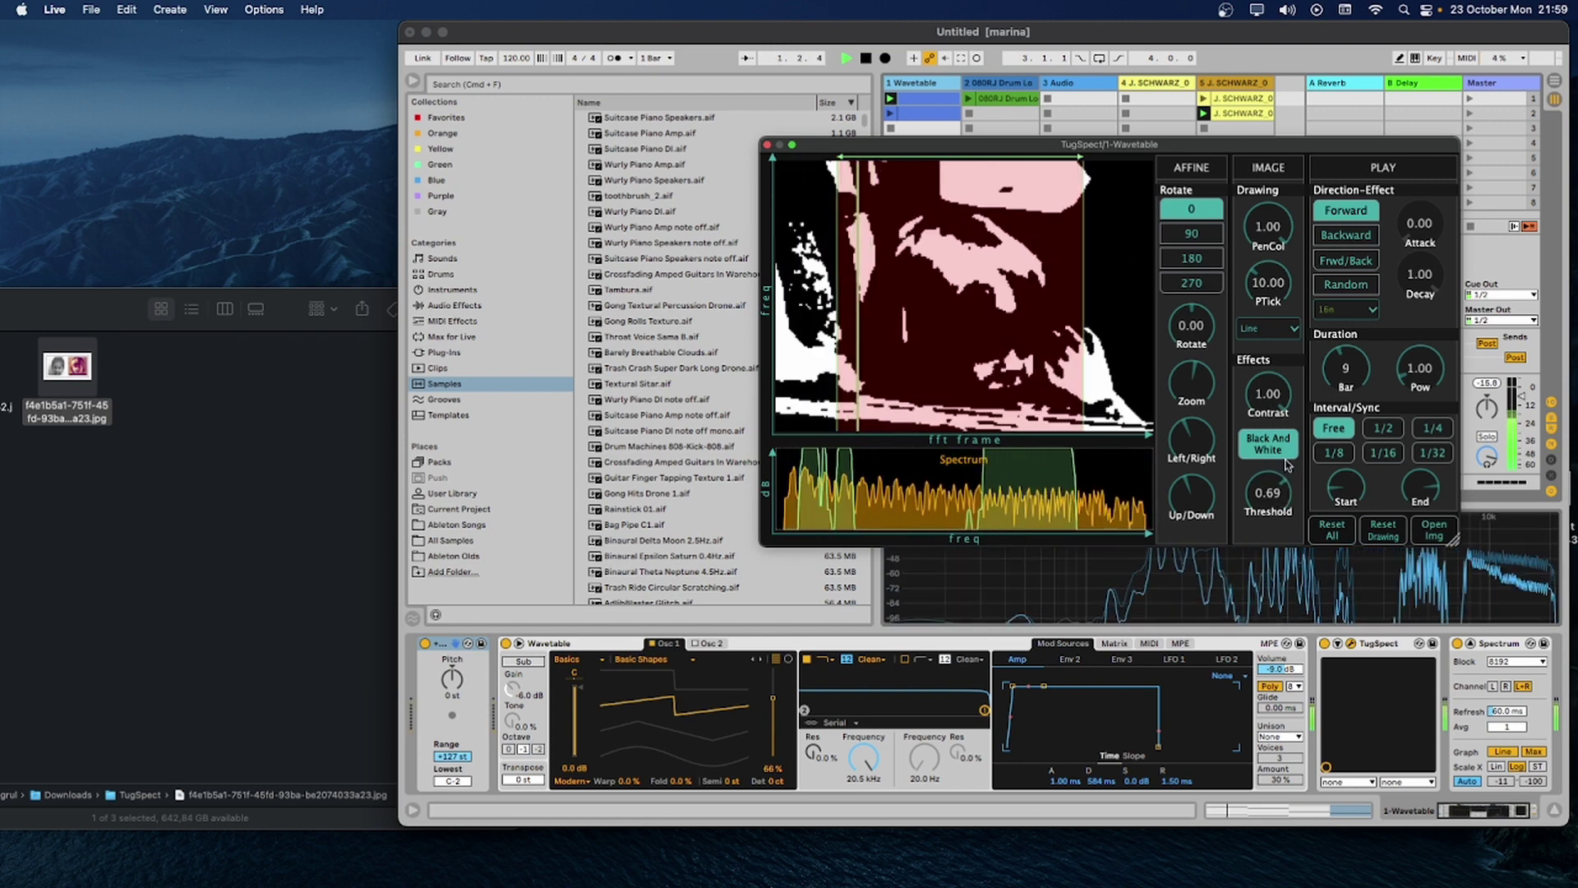
drag(1268, 394, 1313, 571)
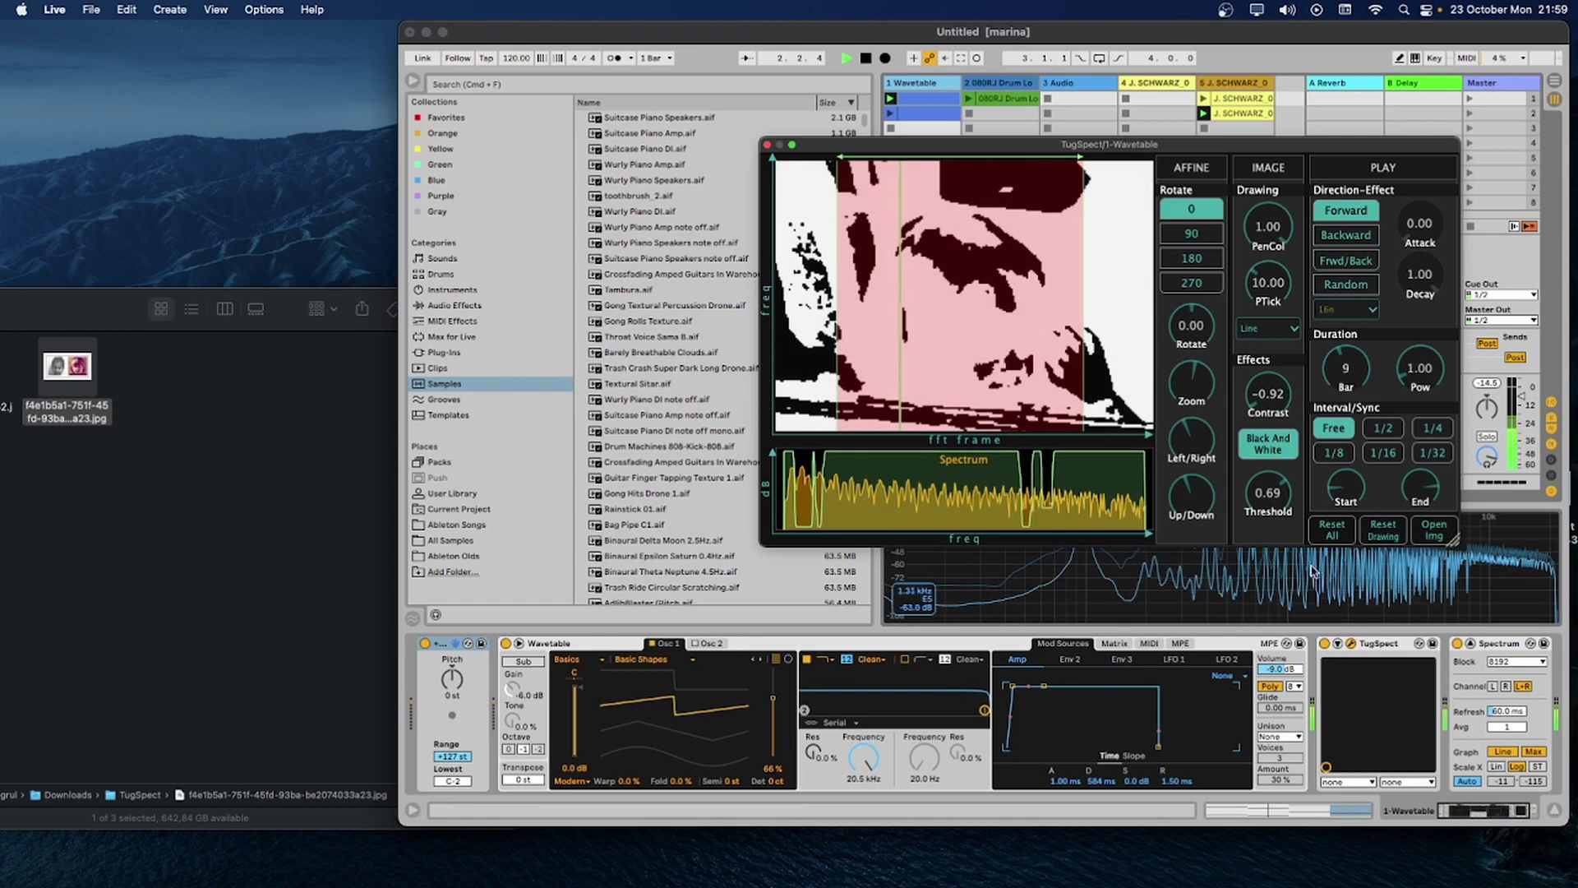
drag(1270, 495, 1276, 536)
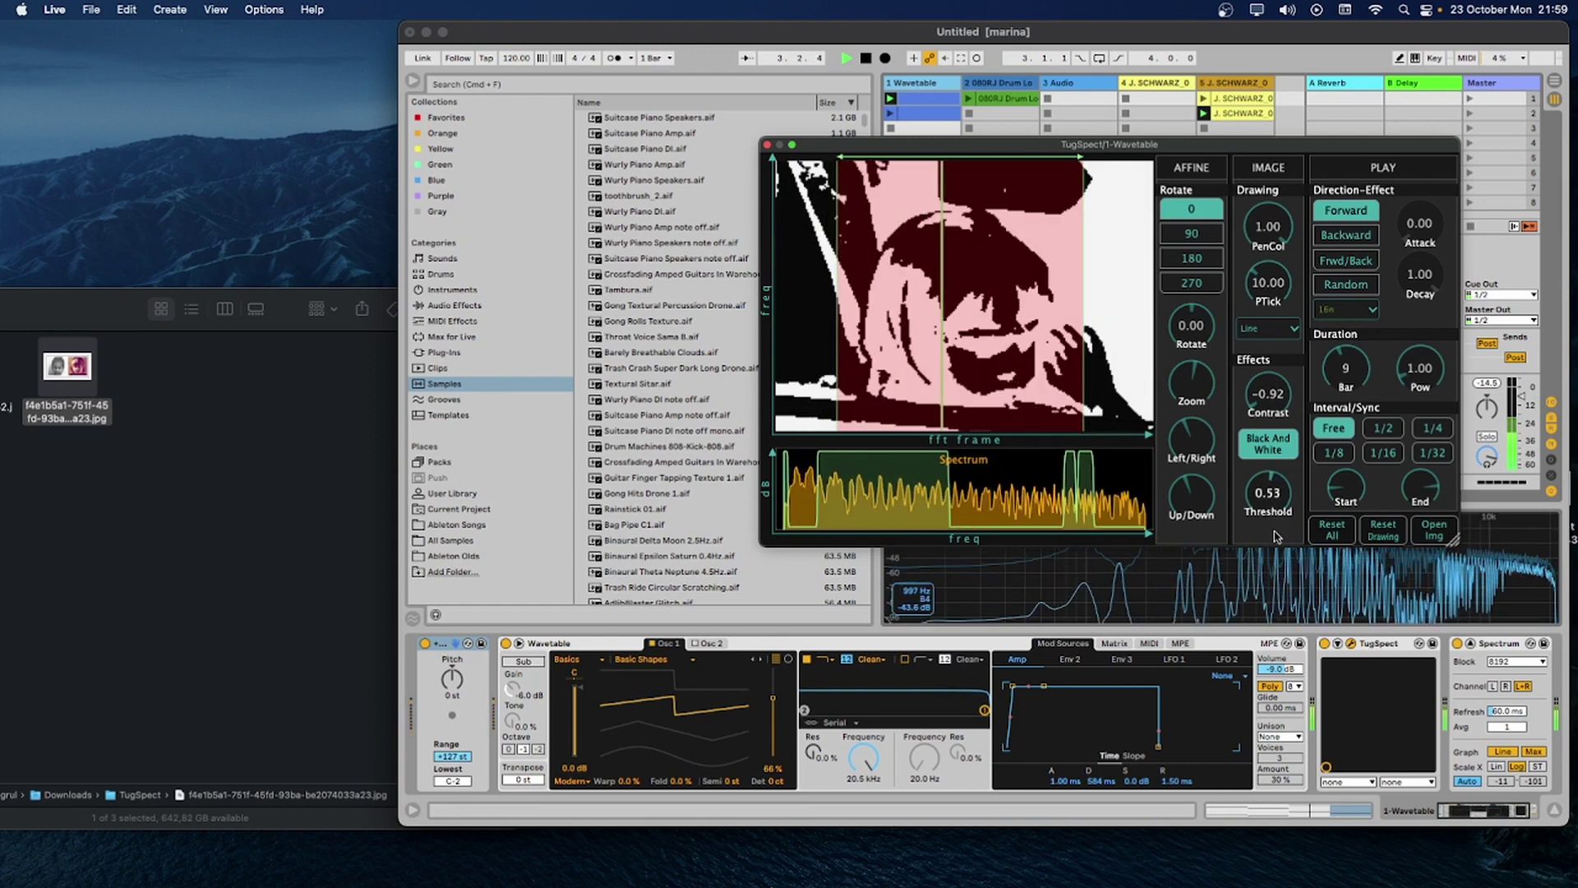